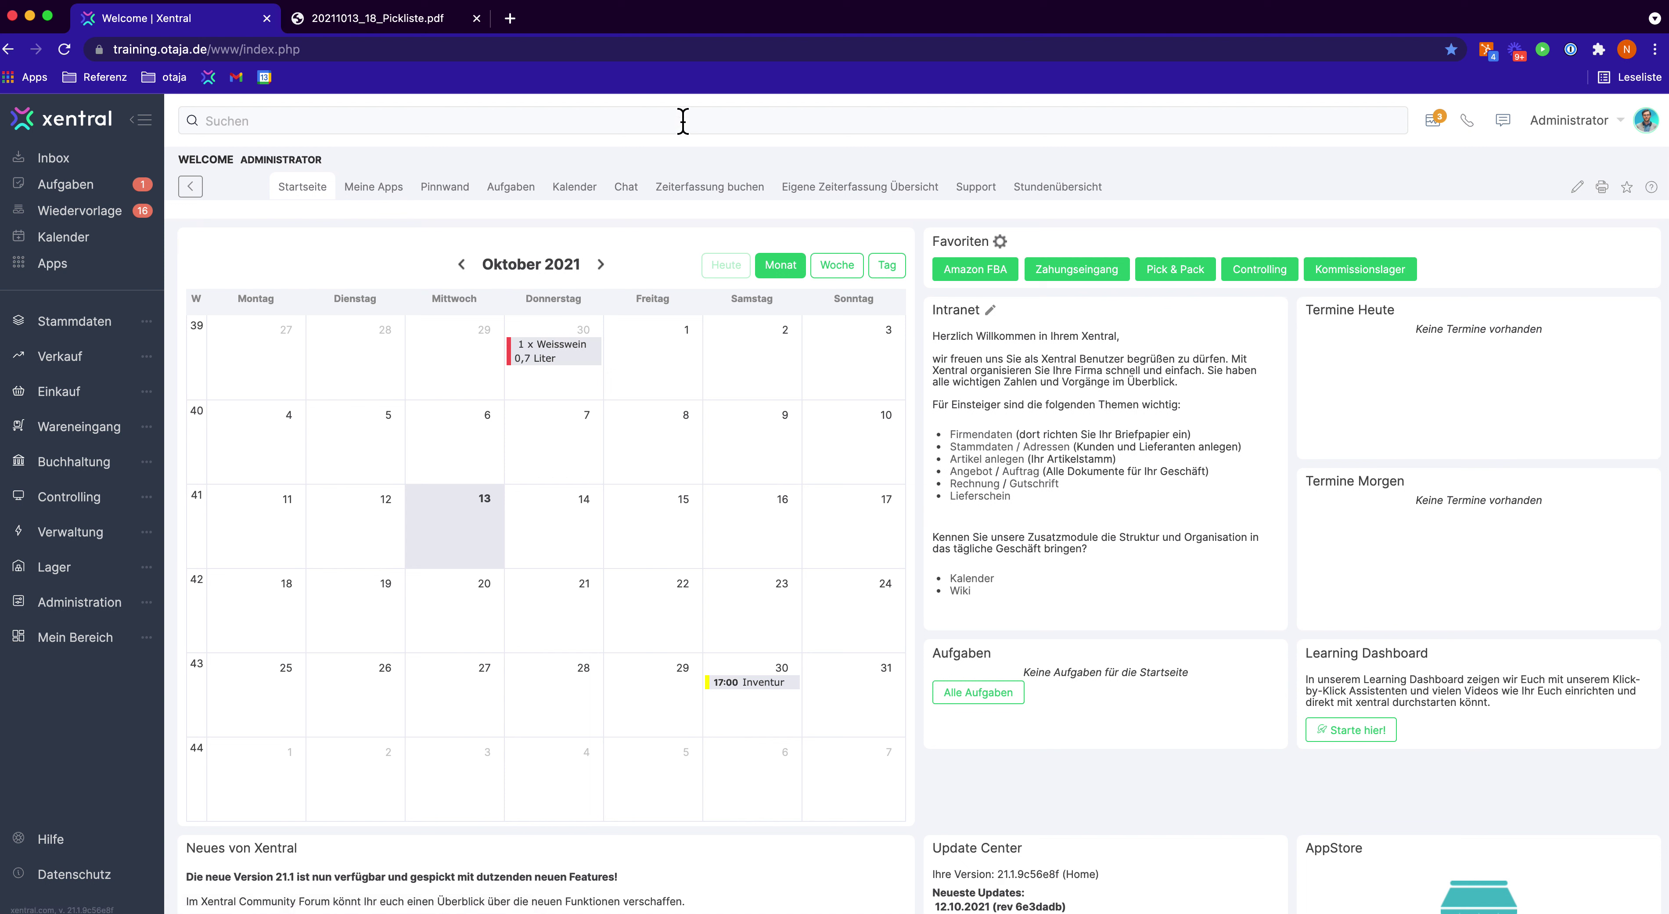
Open the sales order (Auftrag) overview and check the project assigned to the SHOP order dated 13.10.2021.
mouse_move(65, 373)
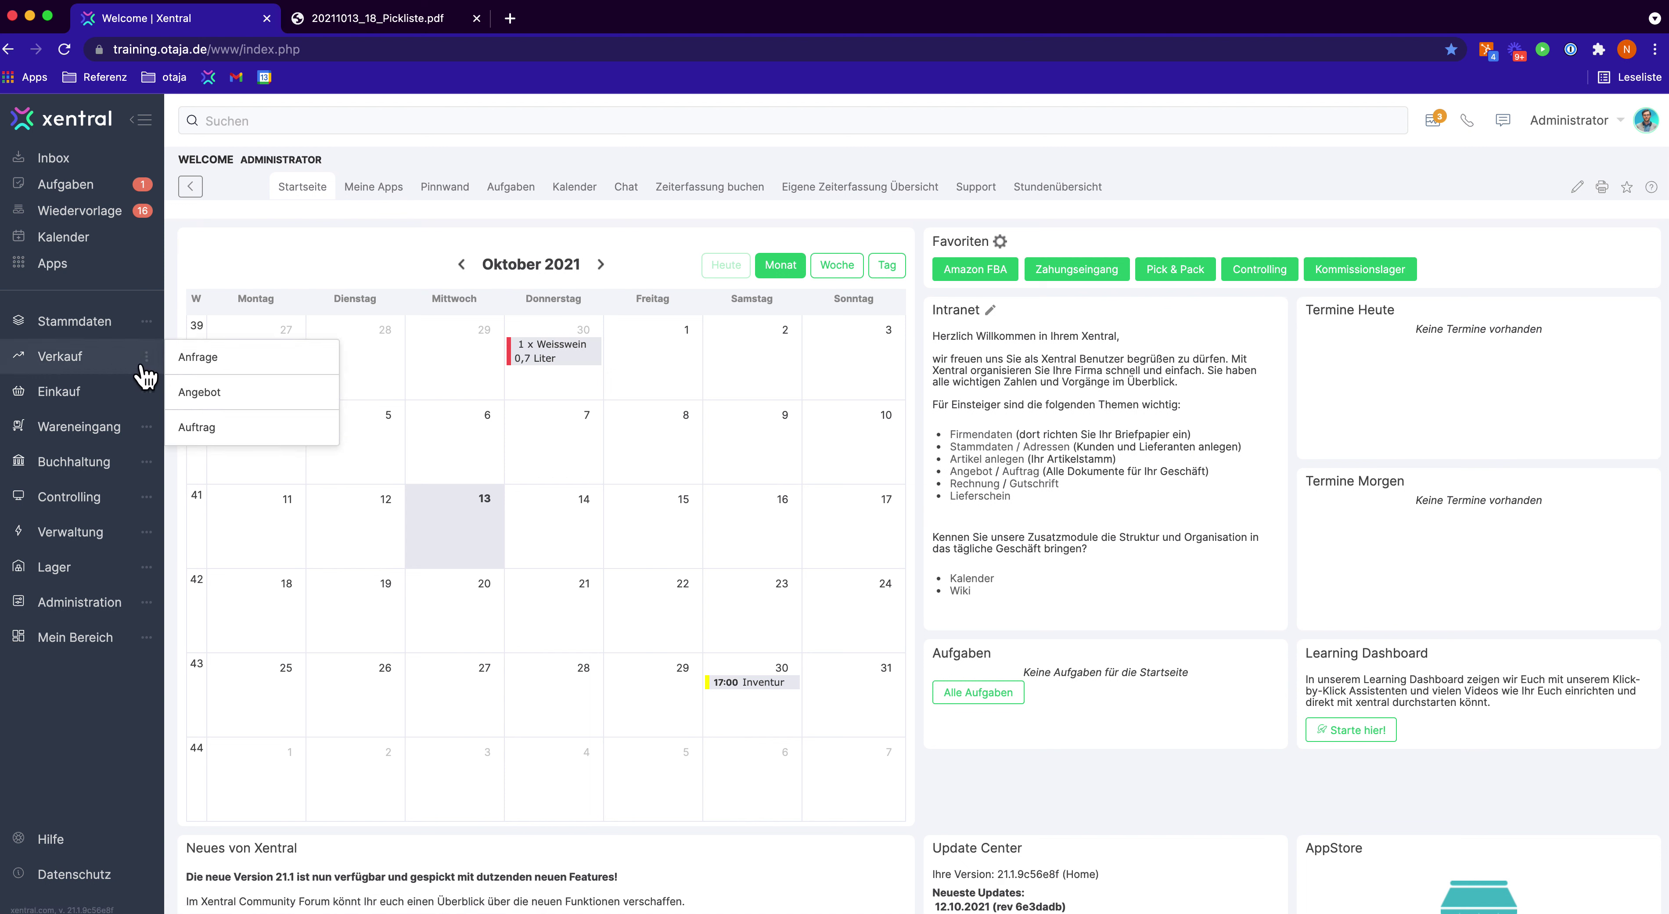
left_click(221, 440)
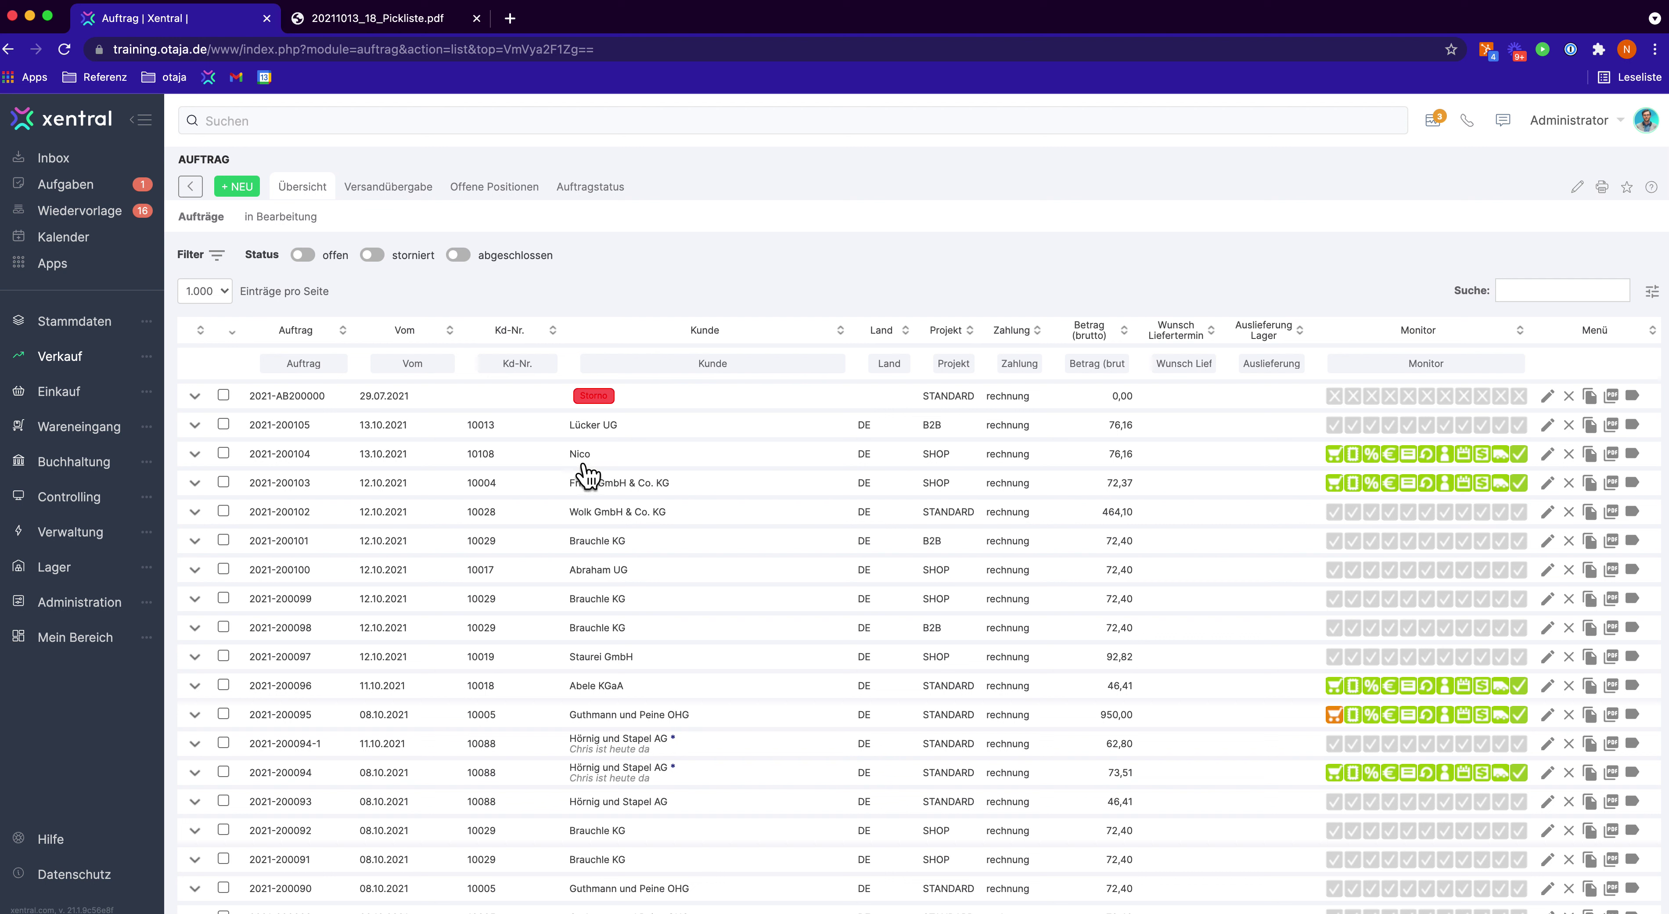
left_click(947, 457)
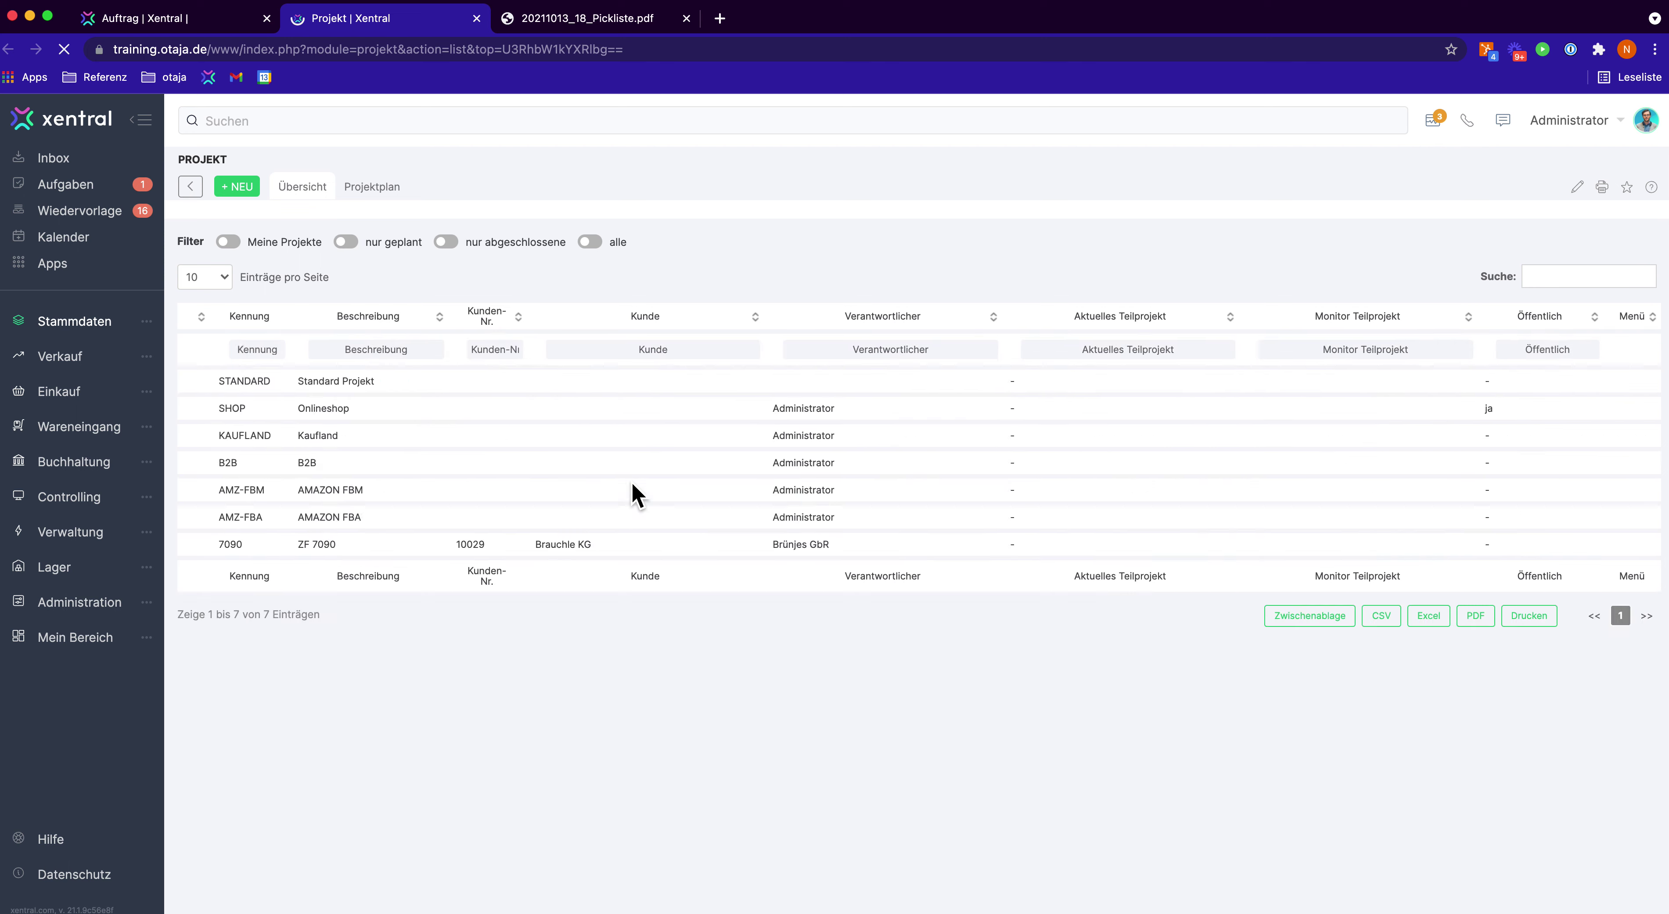
Open the Logistik / Versand settings of the SHOP Onlineshop project.
left_click(333, 423)
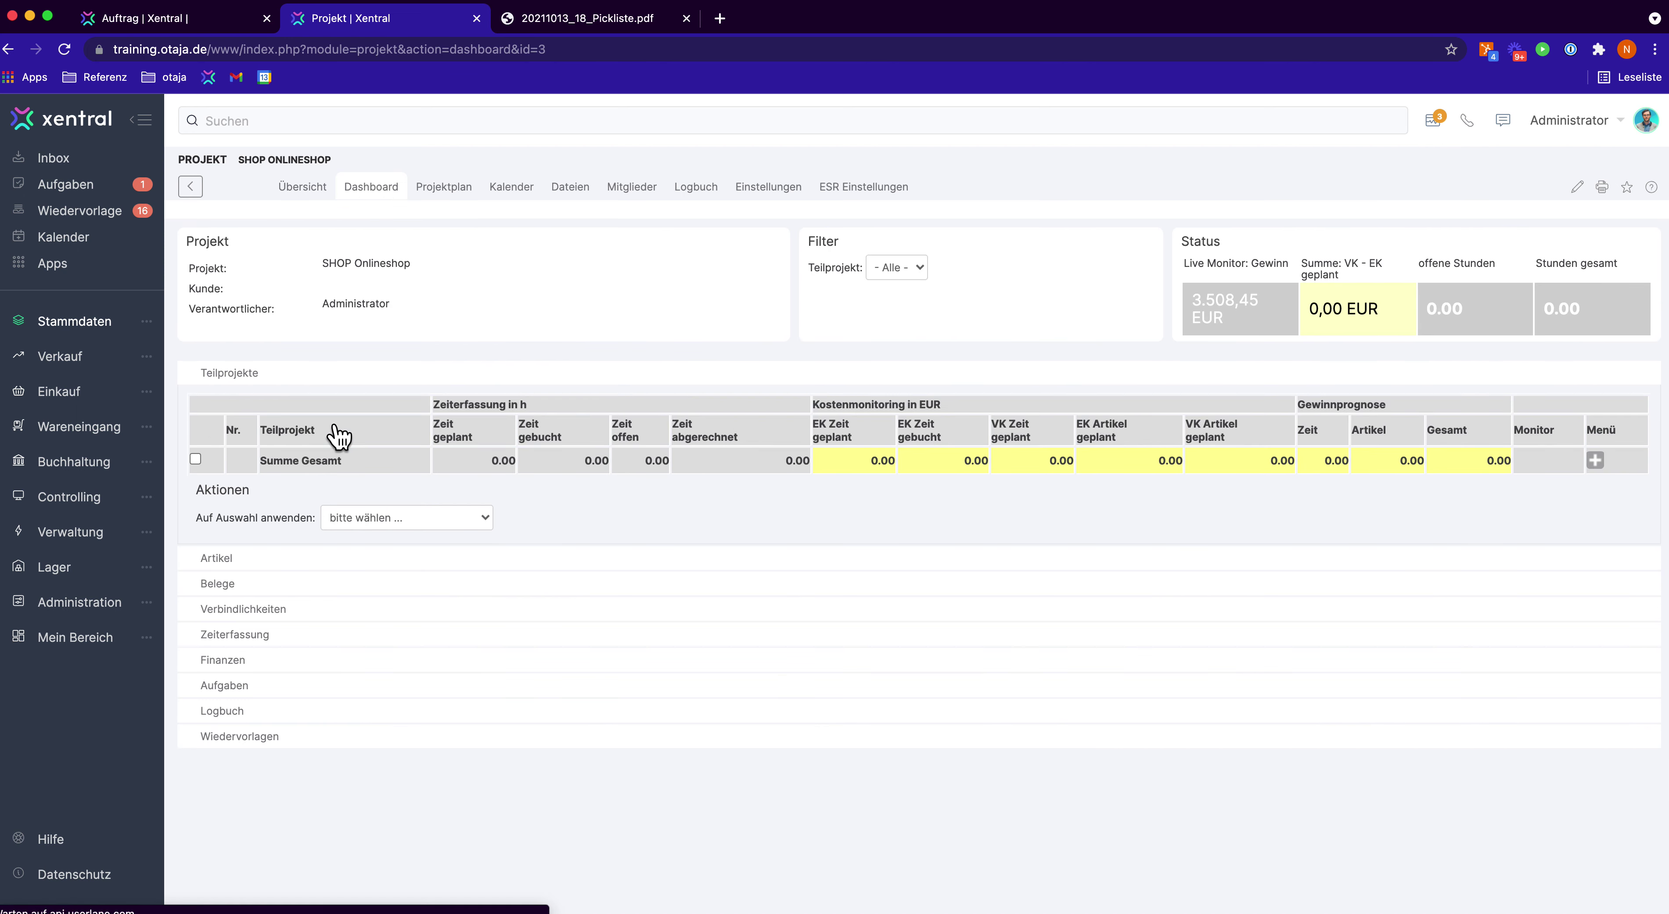
left_click(779, 193)
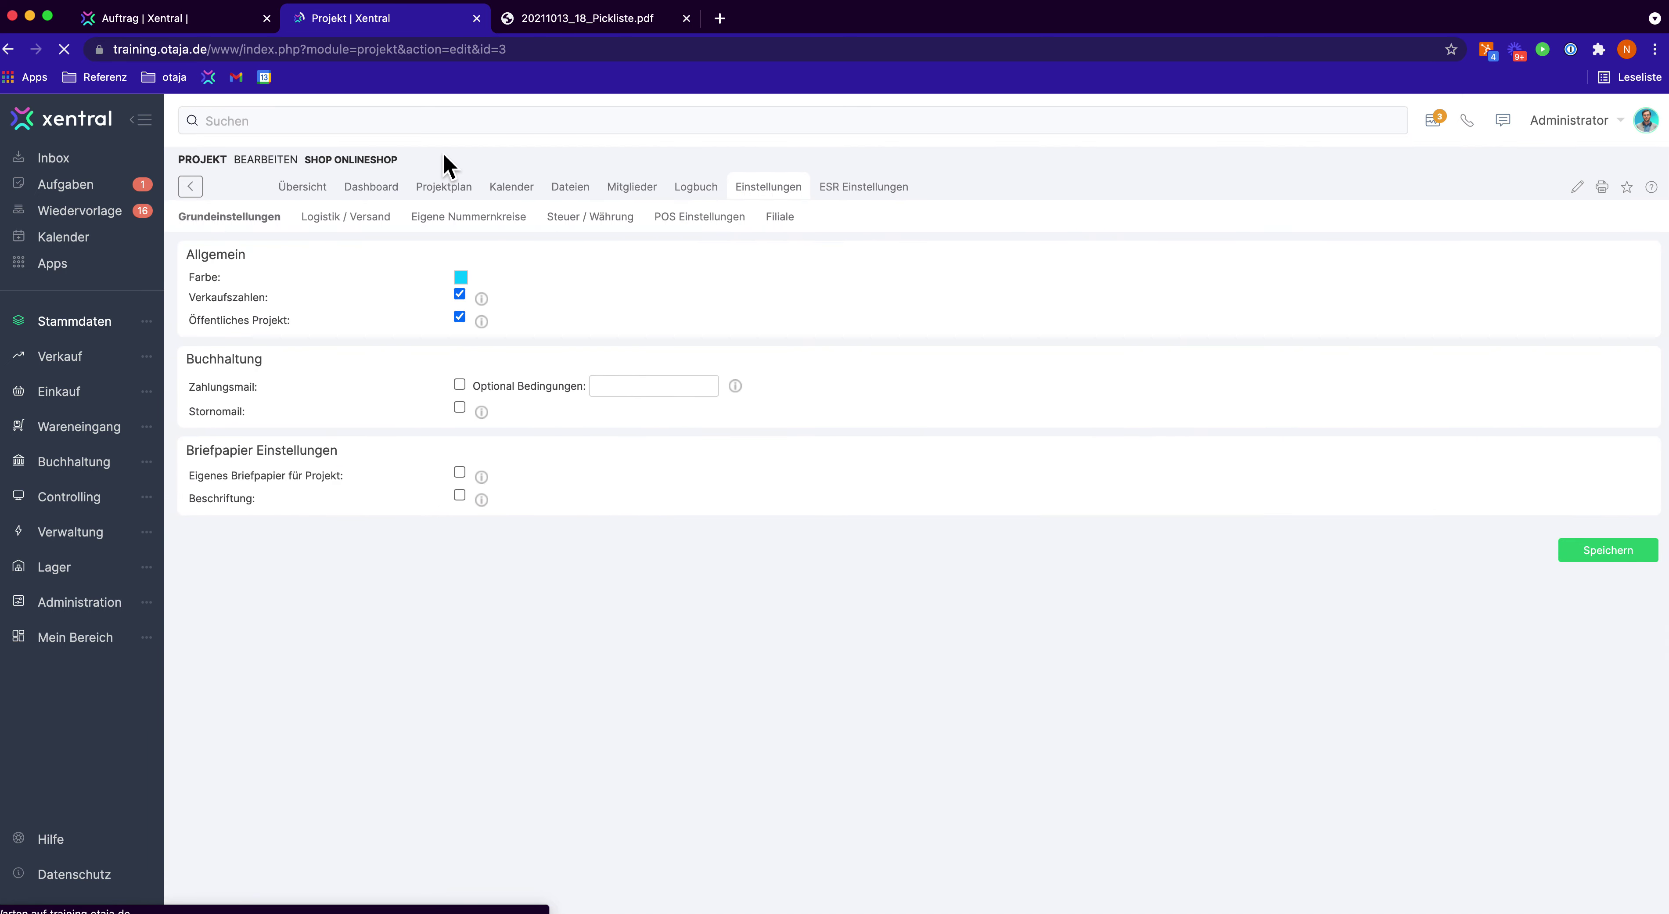
left_click(343, 216)
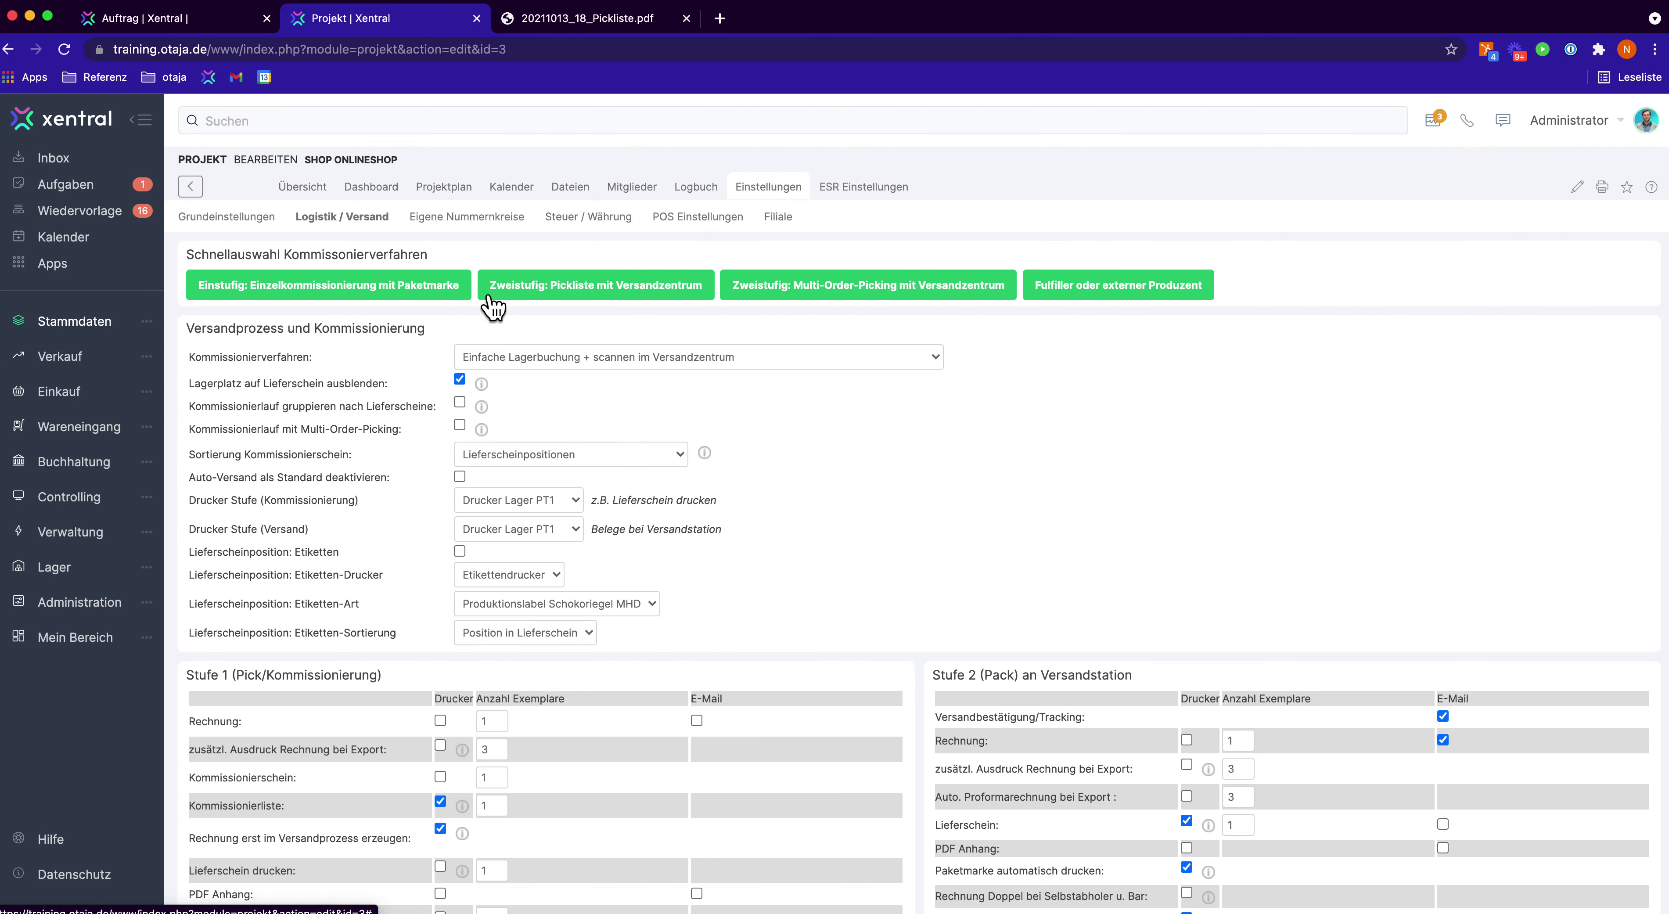
Activate the picking procedure "Zweistufig: Pickliste mit Versandzentrum" for the SHOP Onlineshop project.
left_click(593, 298)
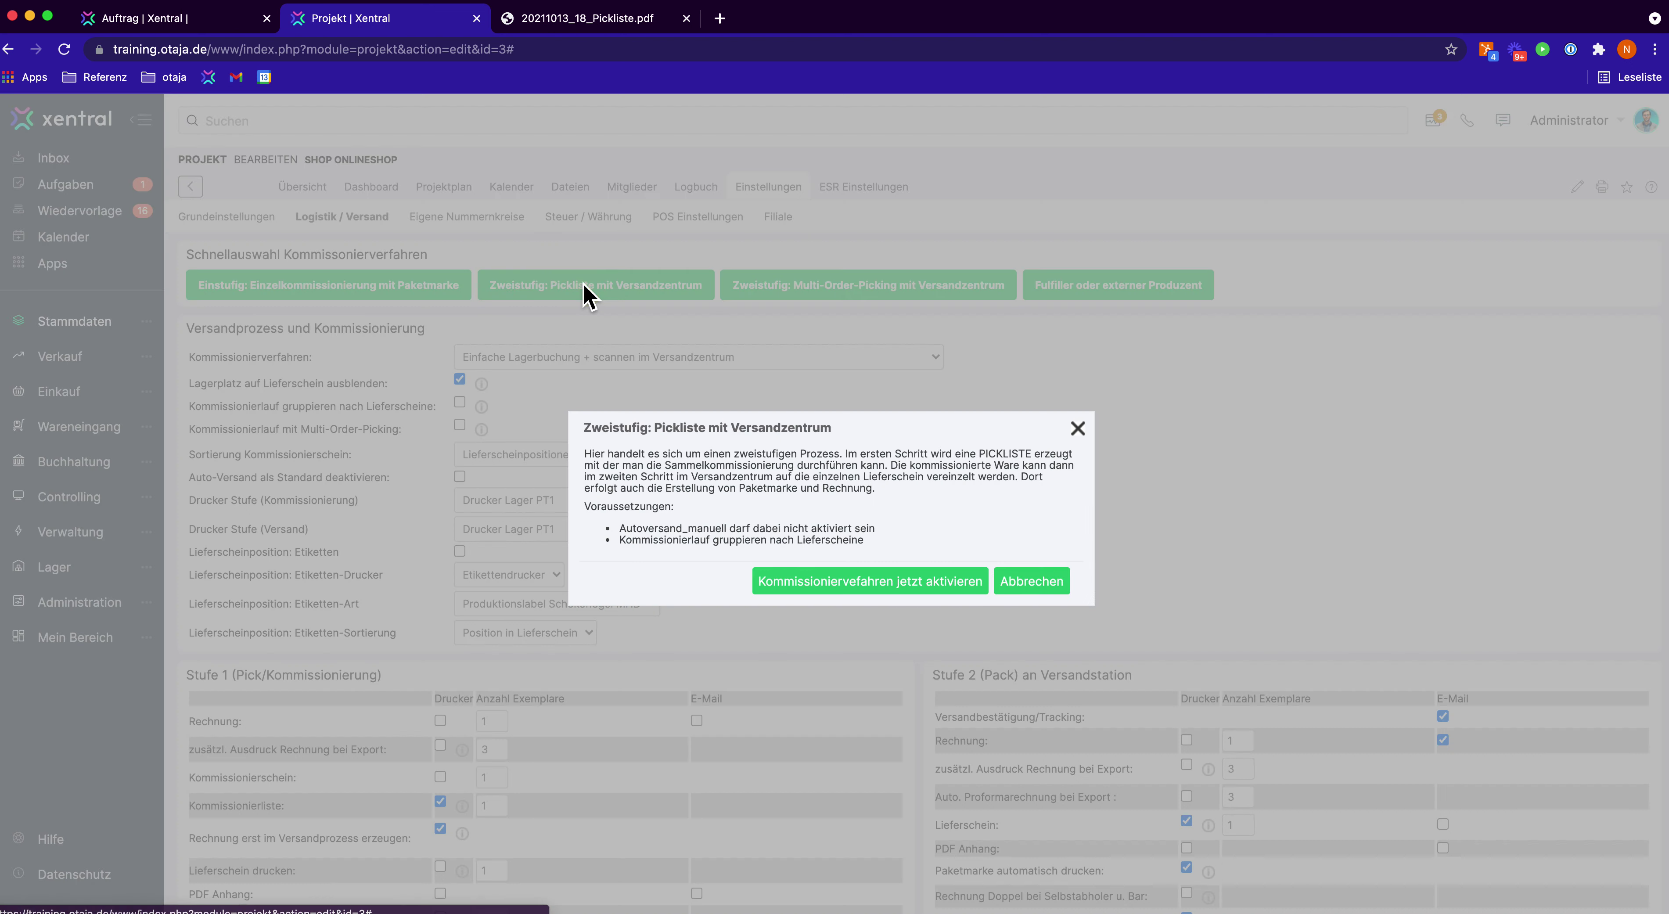
left_click(851, 582)
scroll(845, 579, "down", 4)
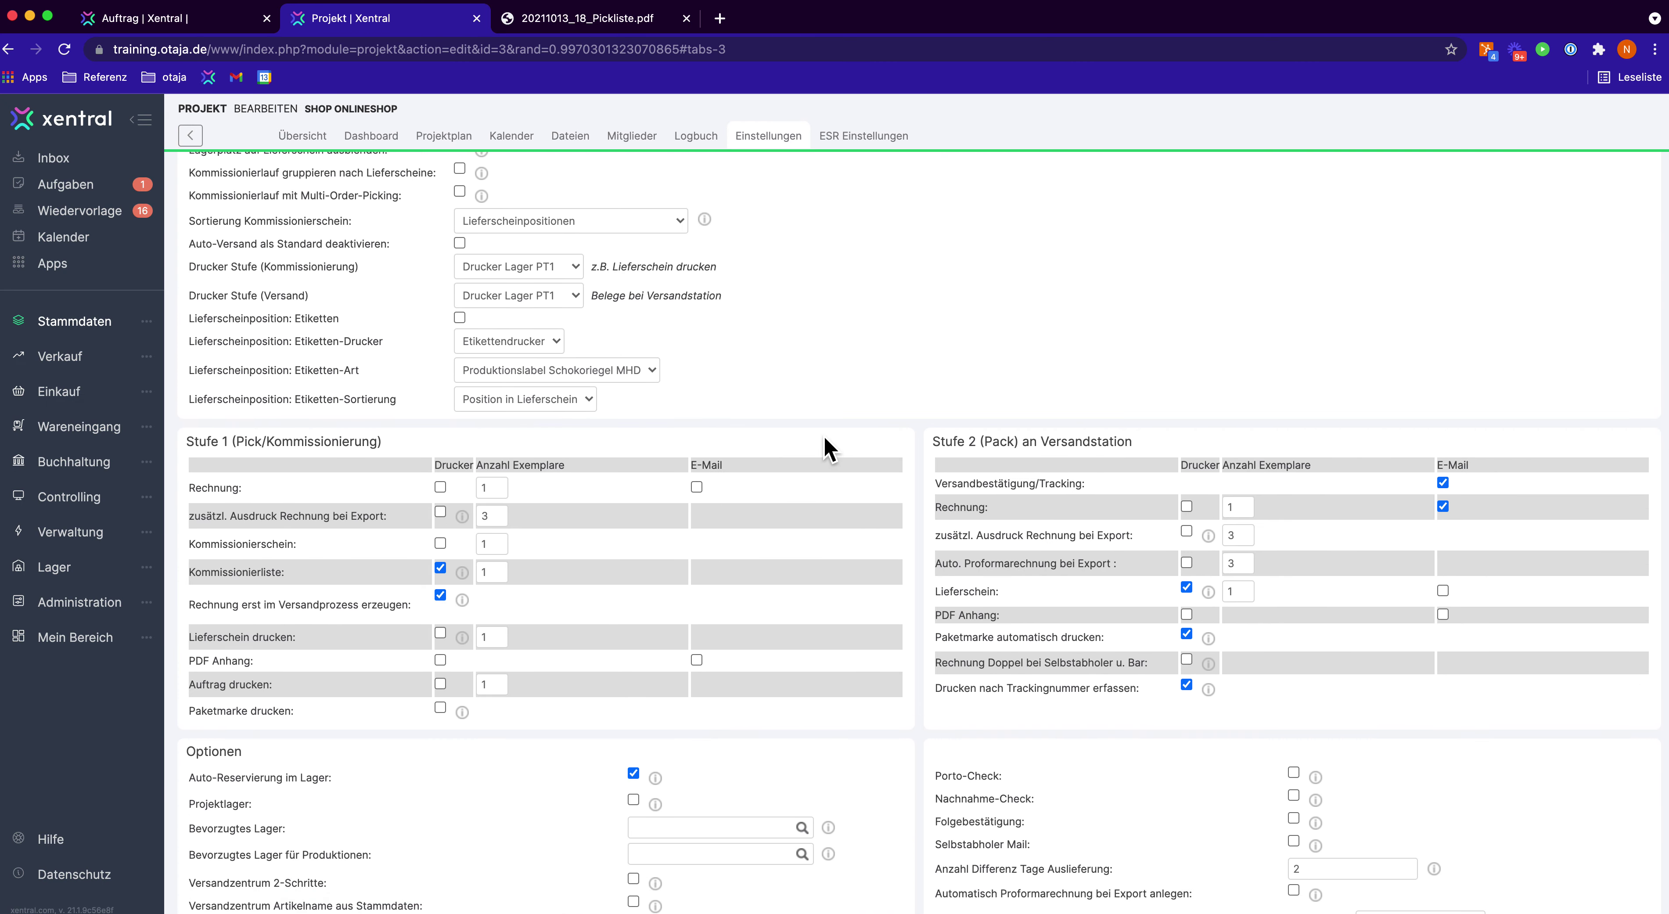
scroll(830, 448, "up", 3)
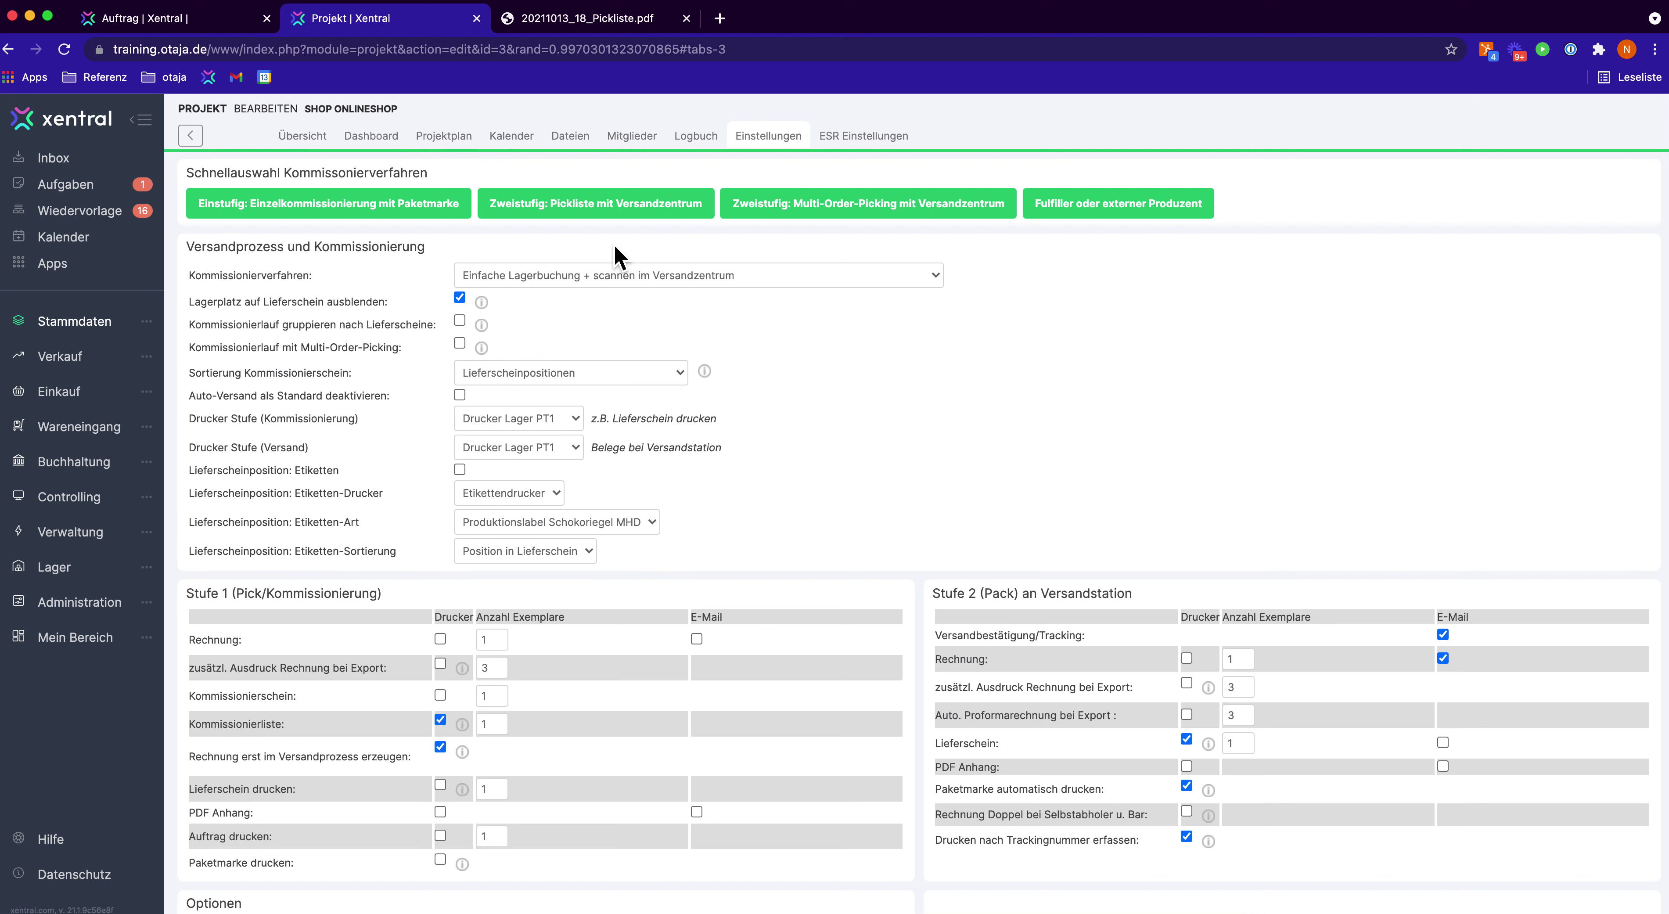
Review the project's Kommissionierverfahren, the Multi-Order-Picking option and the printers for the Kommissionierung and Versand stages.
left_click_drag(201, 275, 287, 274)
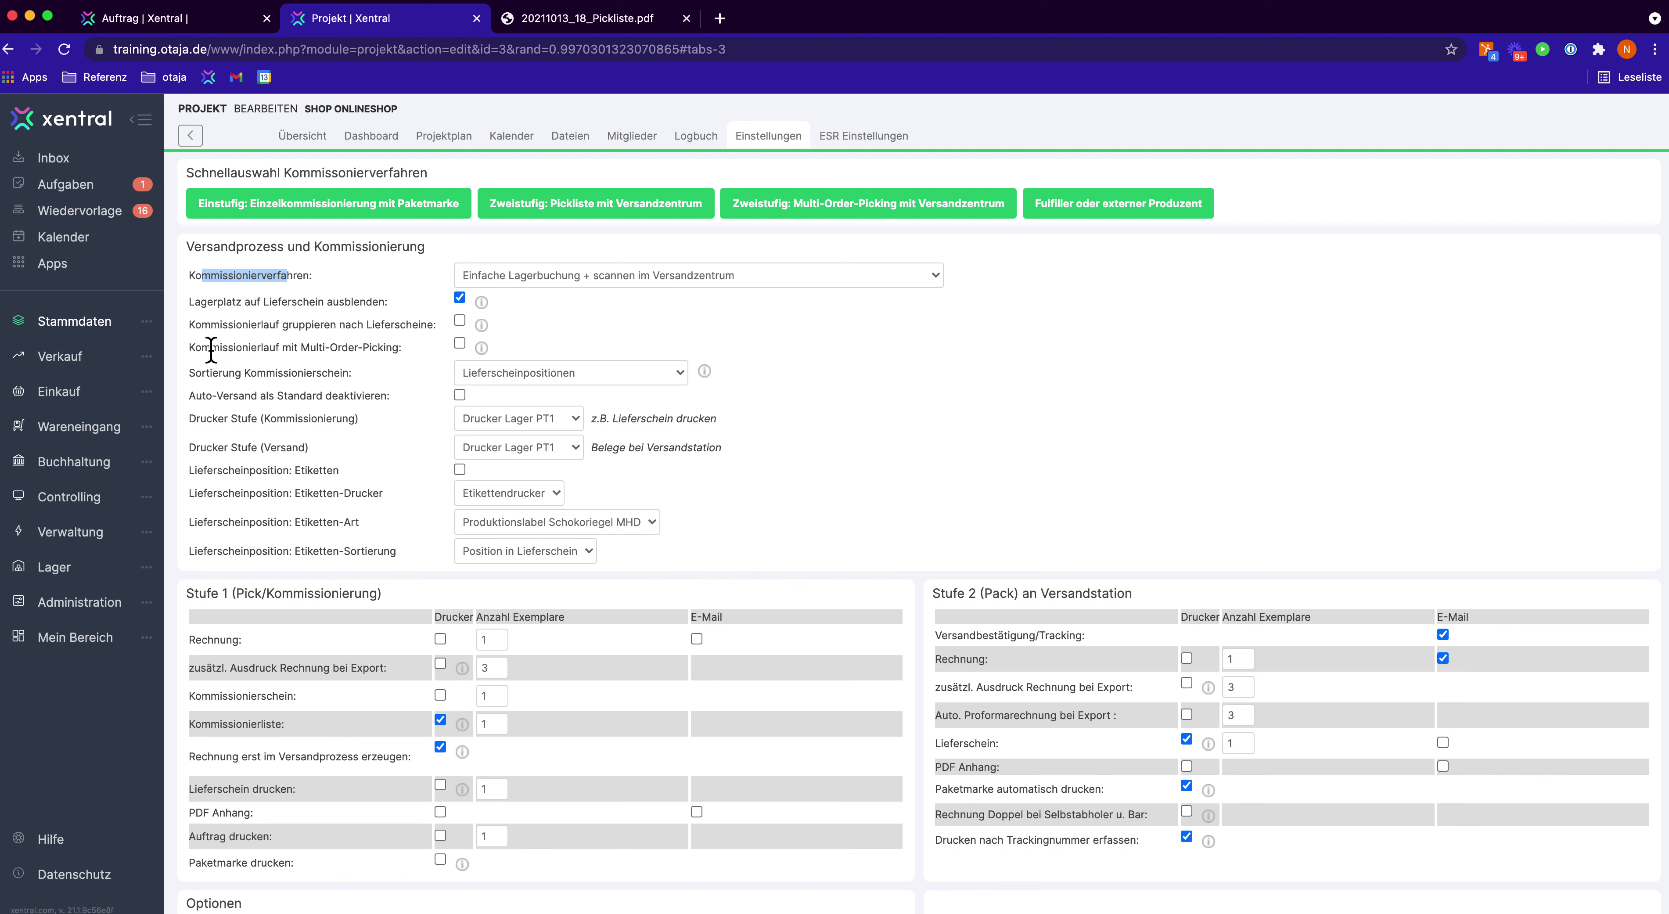
left_click_drag(211, 347, 398, 348)
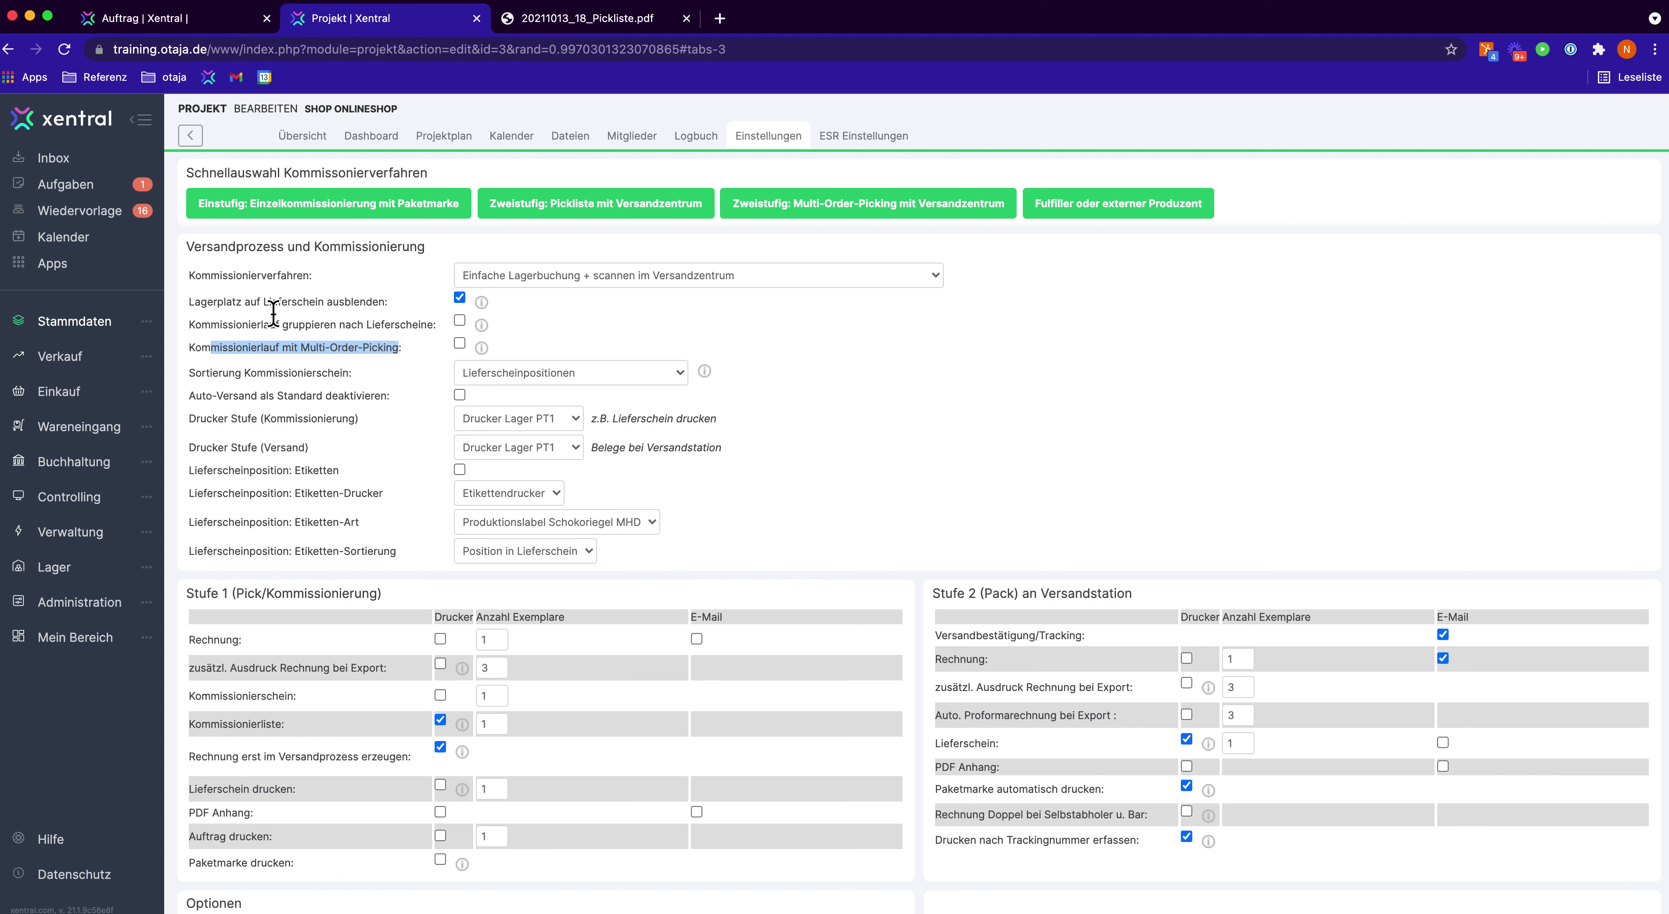
left_click_drag(202, 347, 394, 356)
left_click(460, 344)
left_click(204, 419)
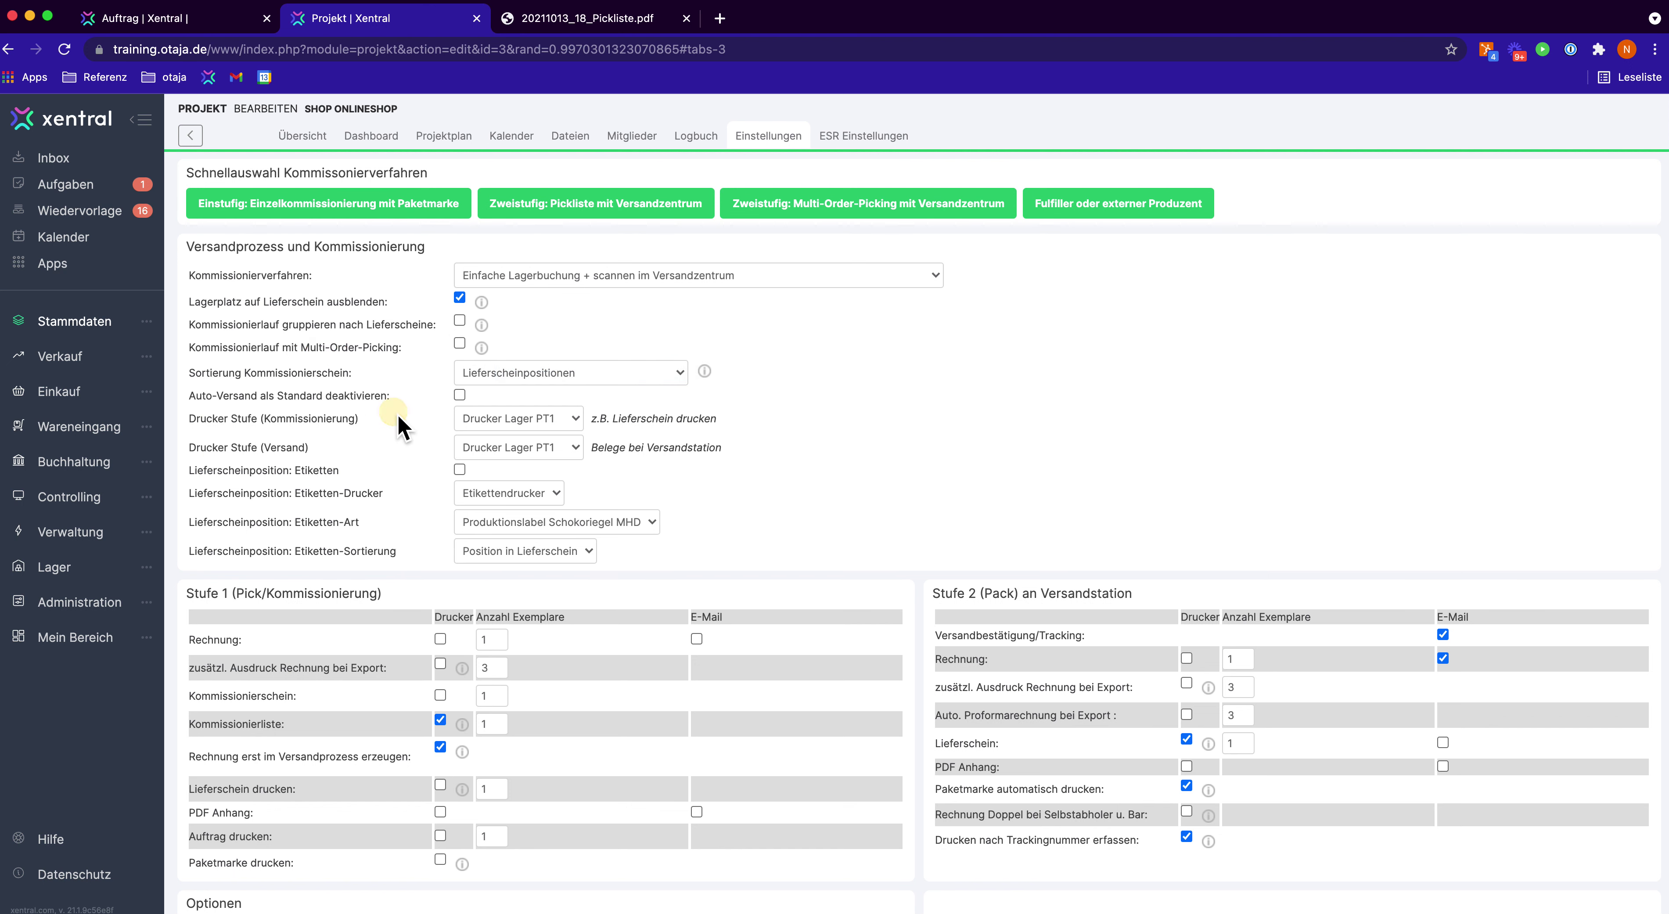
left_click_drag(354, 425, 218, 424)
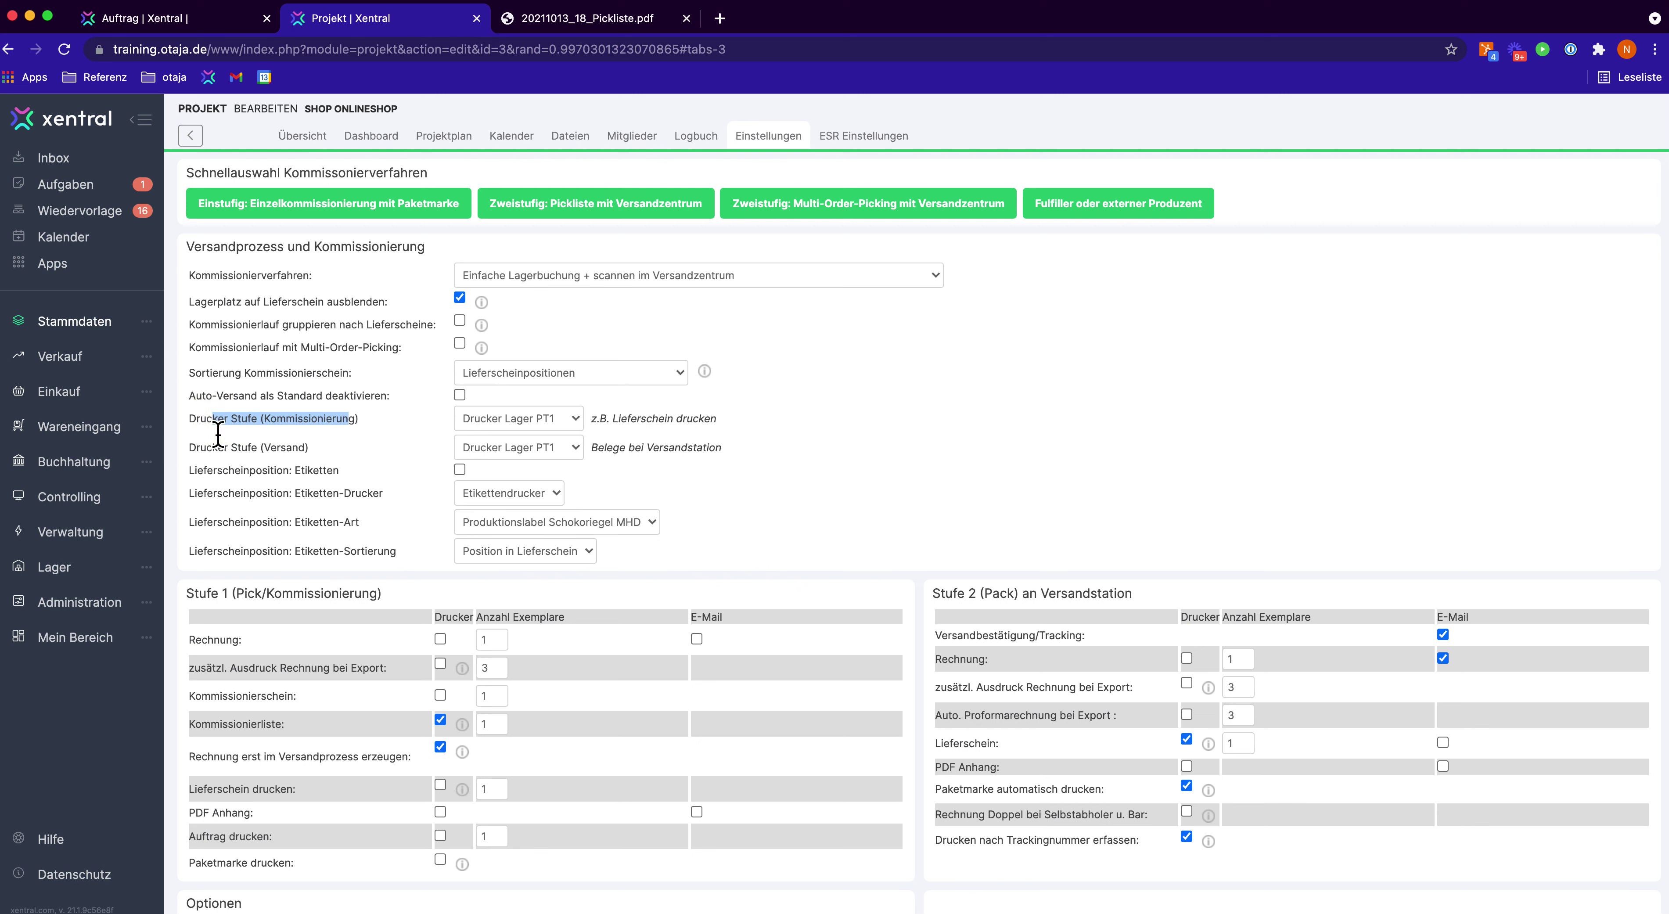
left_click(202, 453)
left_click_drag(299, 447, 226, 451)
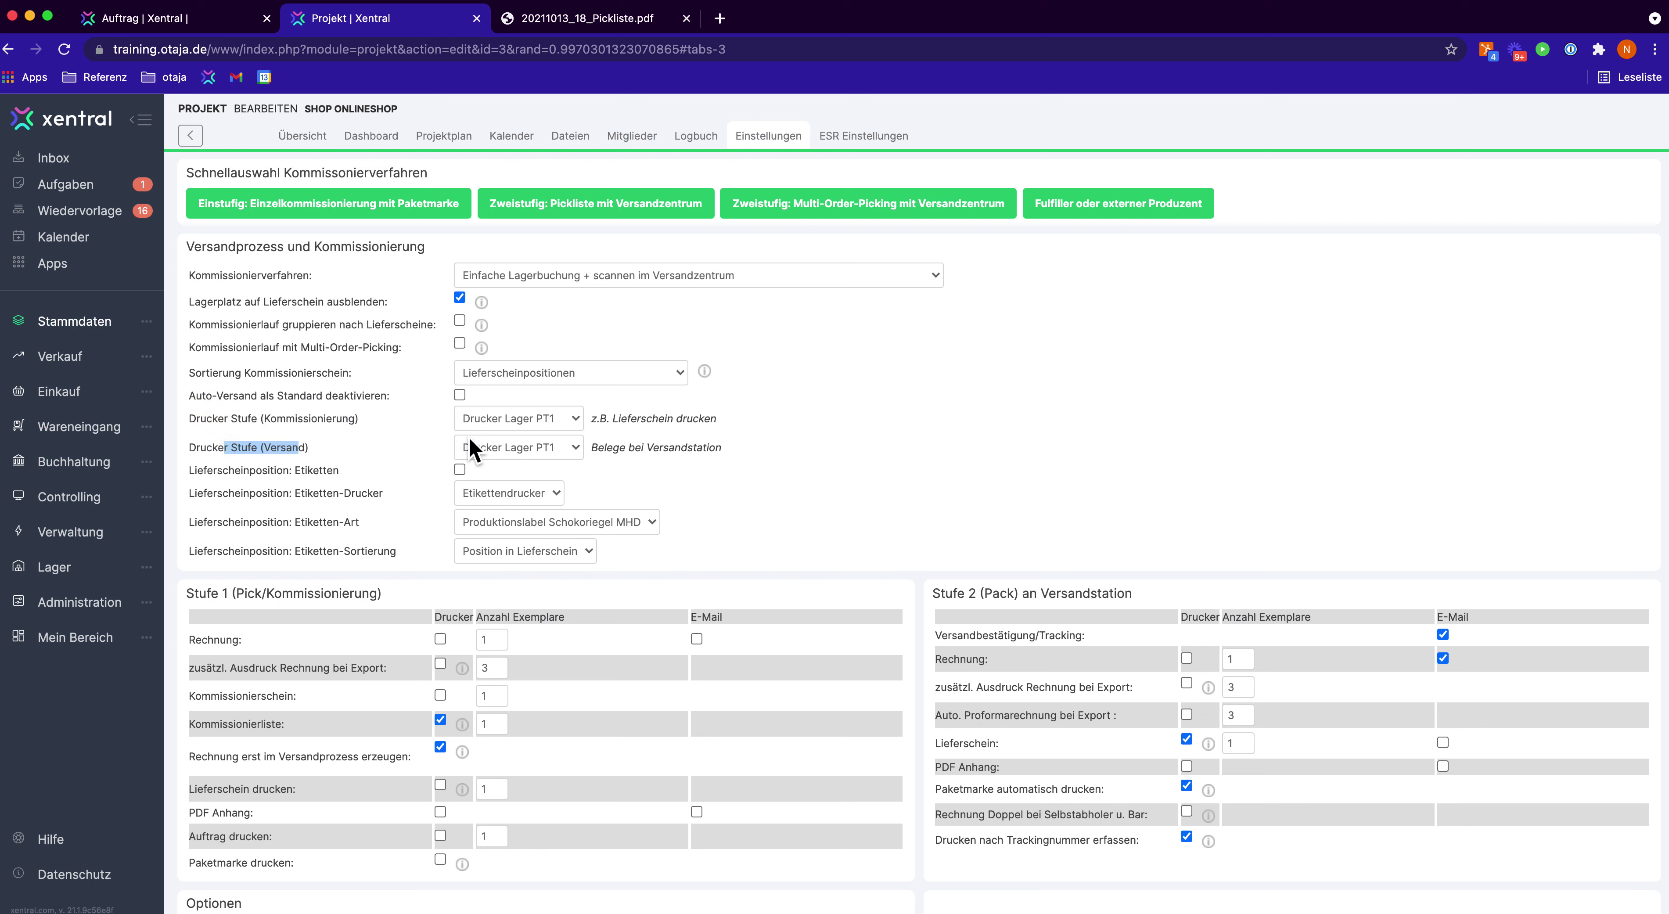
left_click(395, 447)
Examine the Stufe 1 (Pick/Kommissionierung) settings for Kommissionierliste, invoice creation during shipping and Lieferschein printing.
scroll(403, 499, "down", 5)
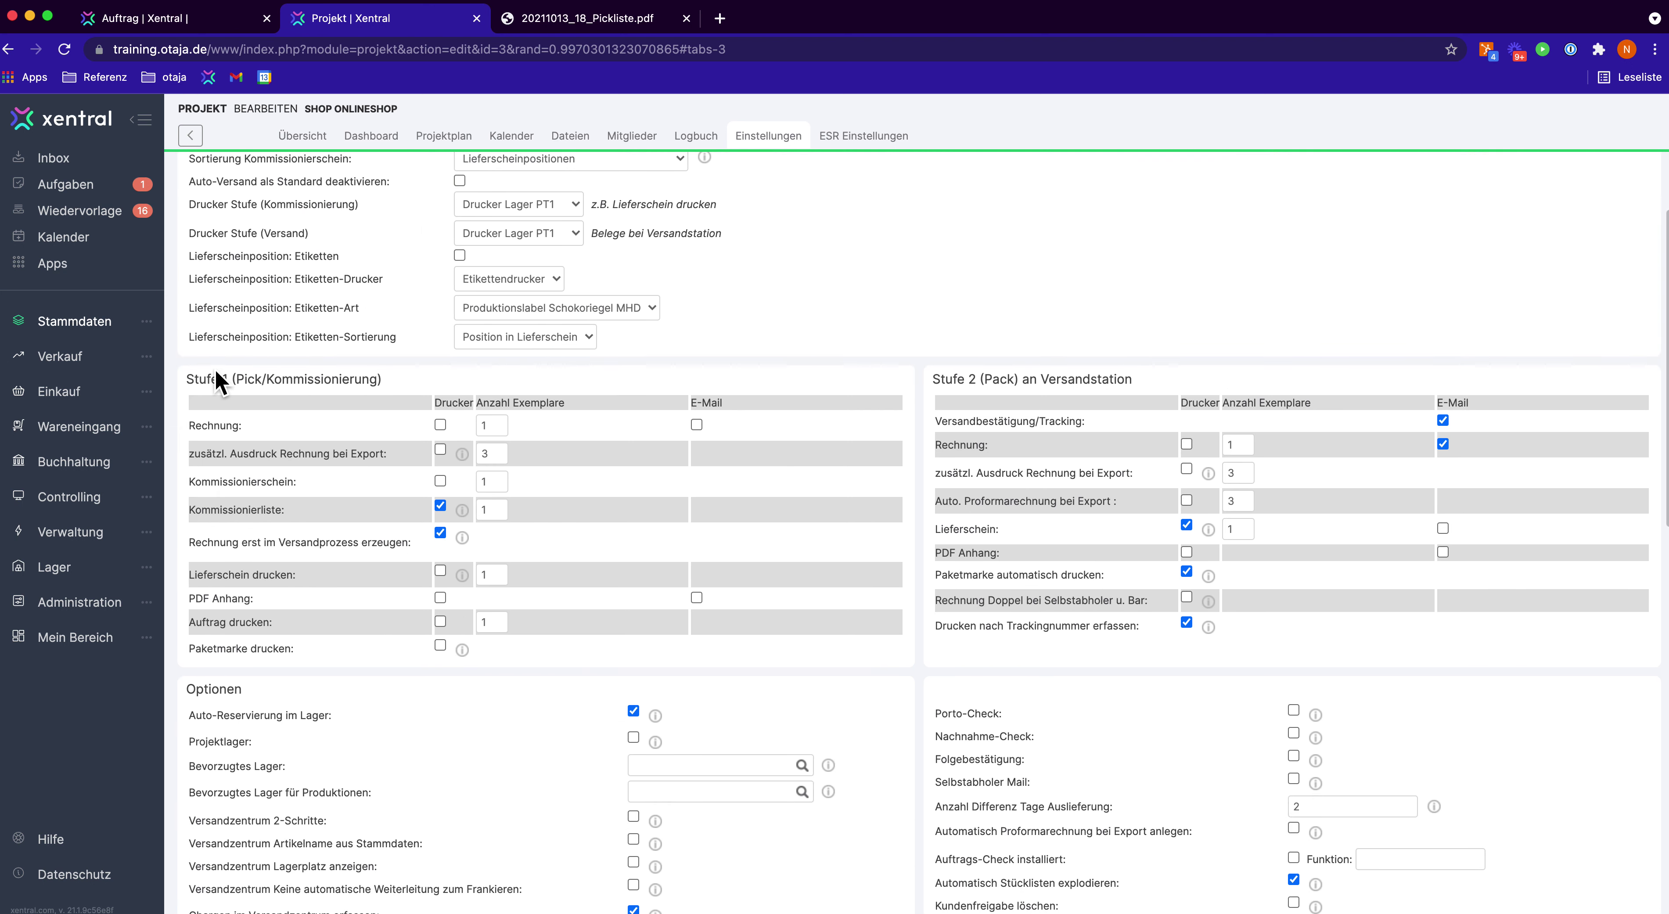
left_click_drag(362, 379, 194, 379)
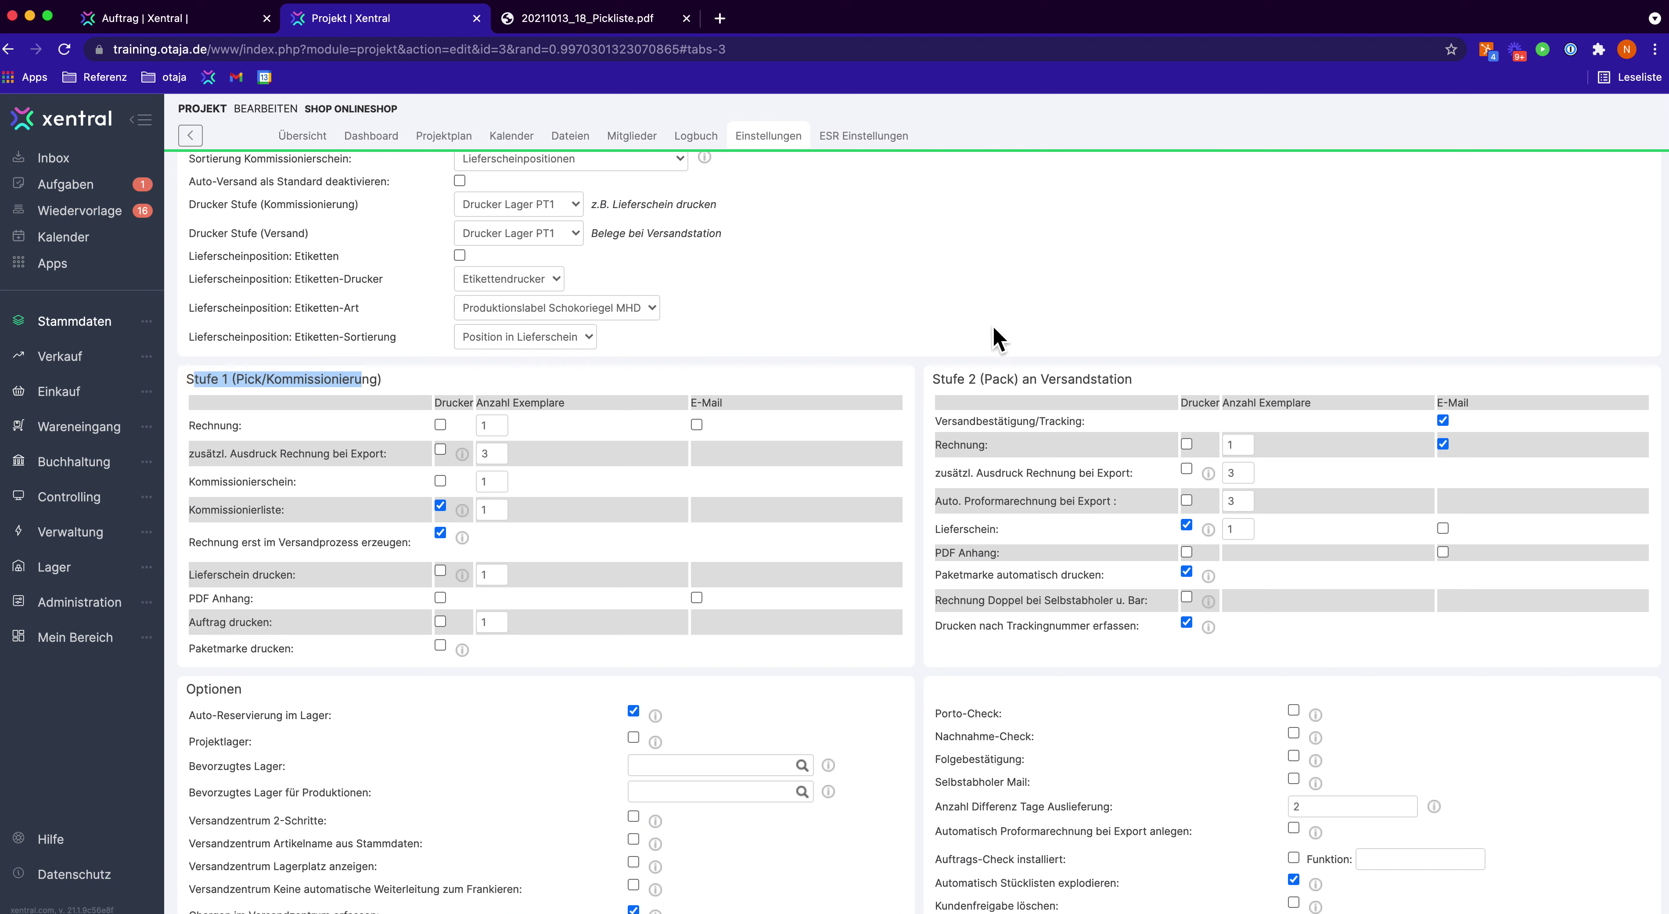
left_click(949, 381)
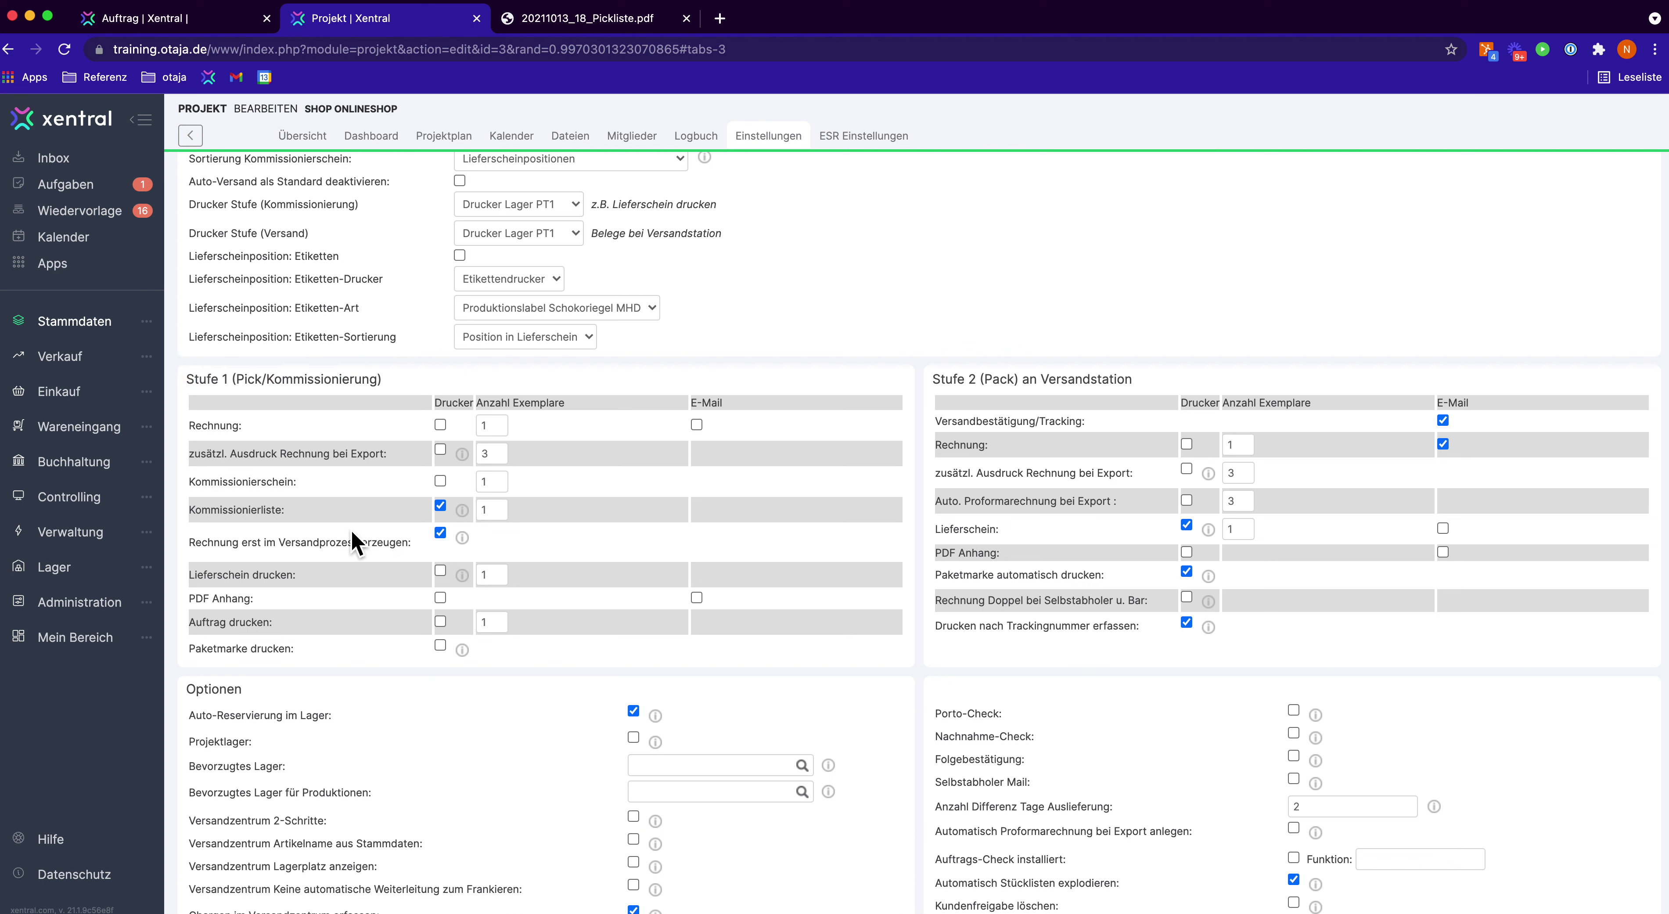
left_click_drag(202, 511, 275, 516)
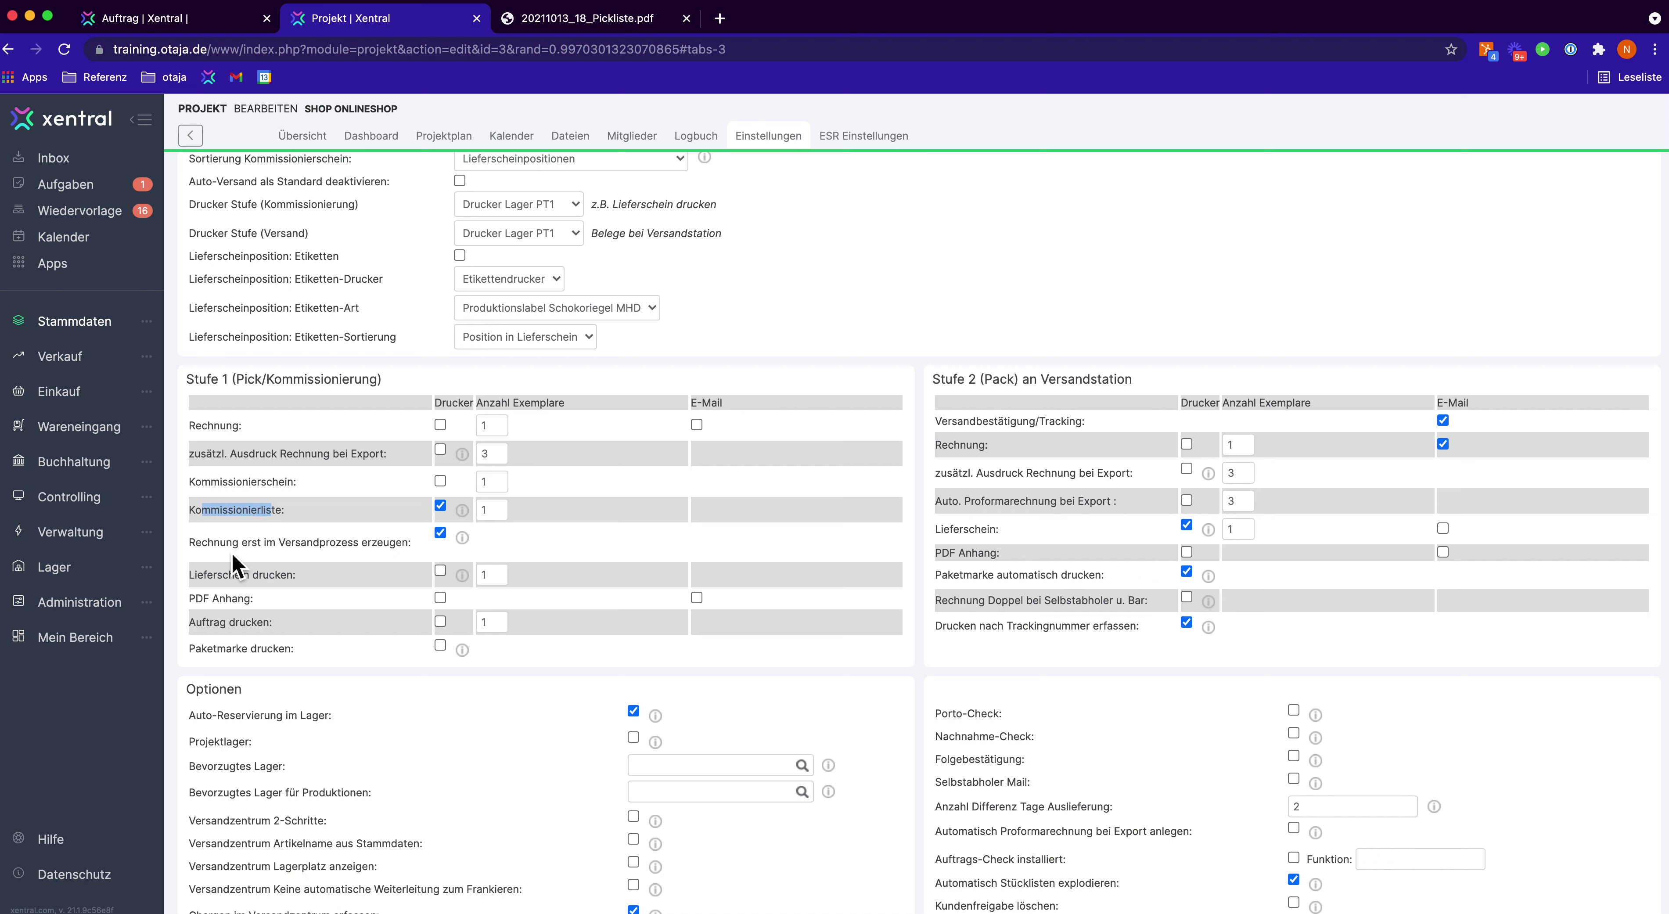
left_click_drag(200, 542, 399, 548)
left_click(389, 550)
left_click_drag(199, 575, 318, 578)
Turn off Lieferschein printing in the Stufe 2 (Pack) an Versandstation settings.
left_click_drag(940, 529, 1023, 540)
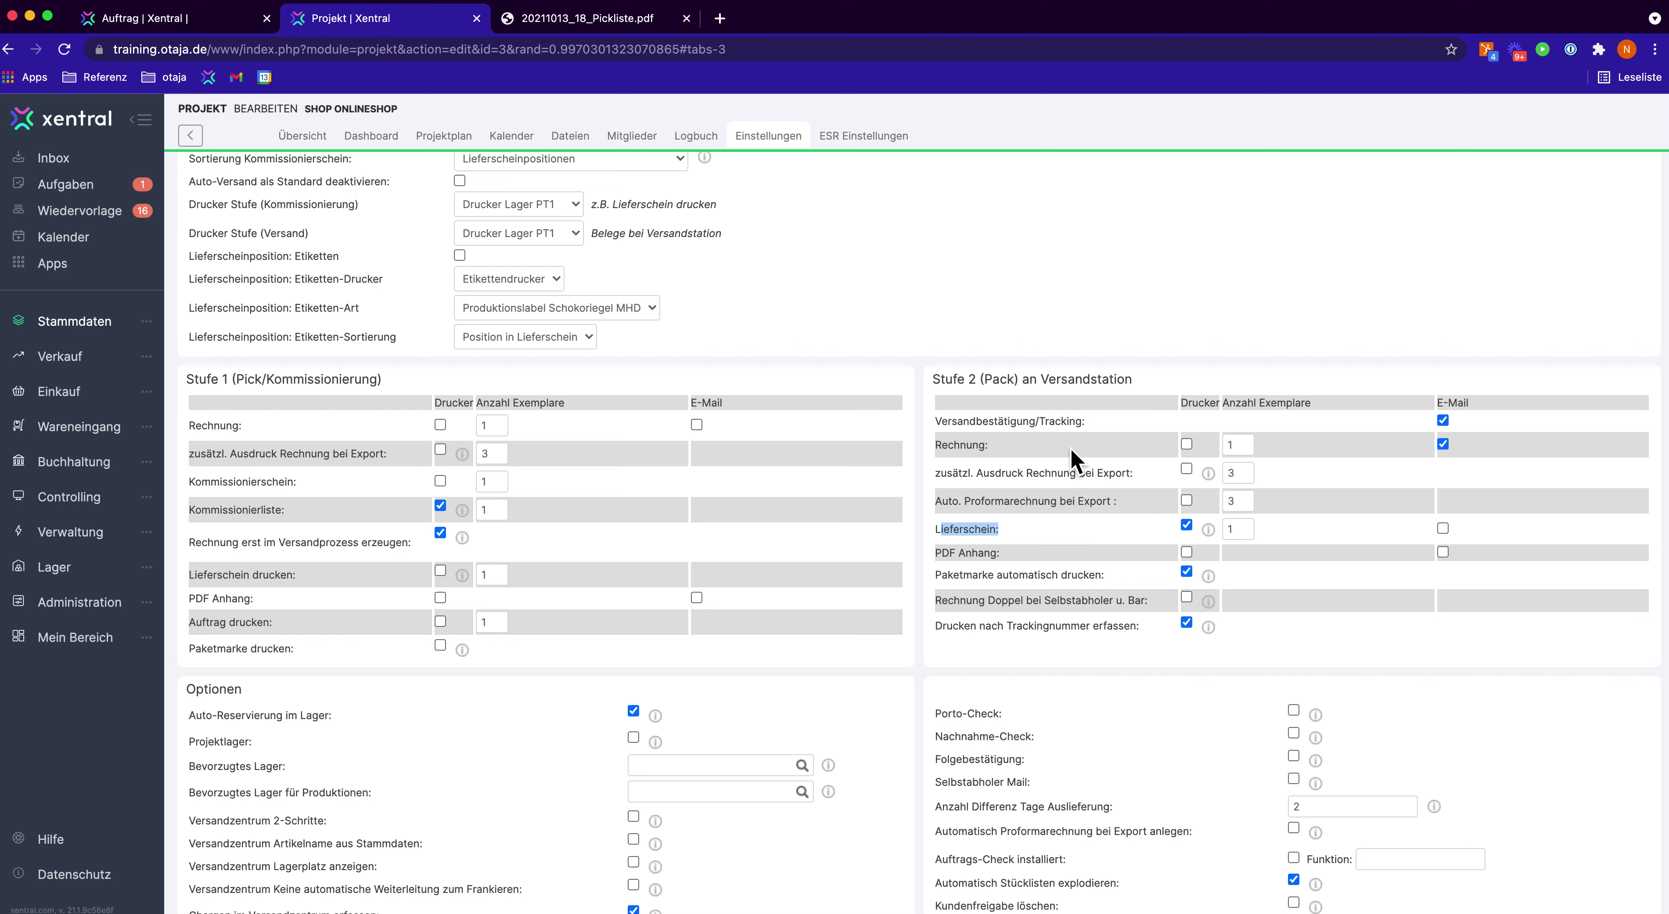
left_click(1186, 526)
left_click(1188, 526)
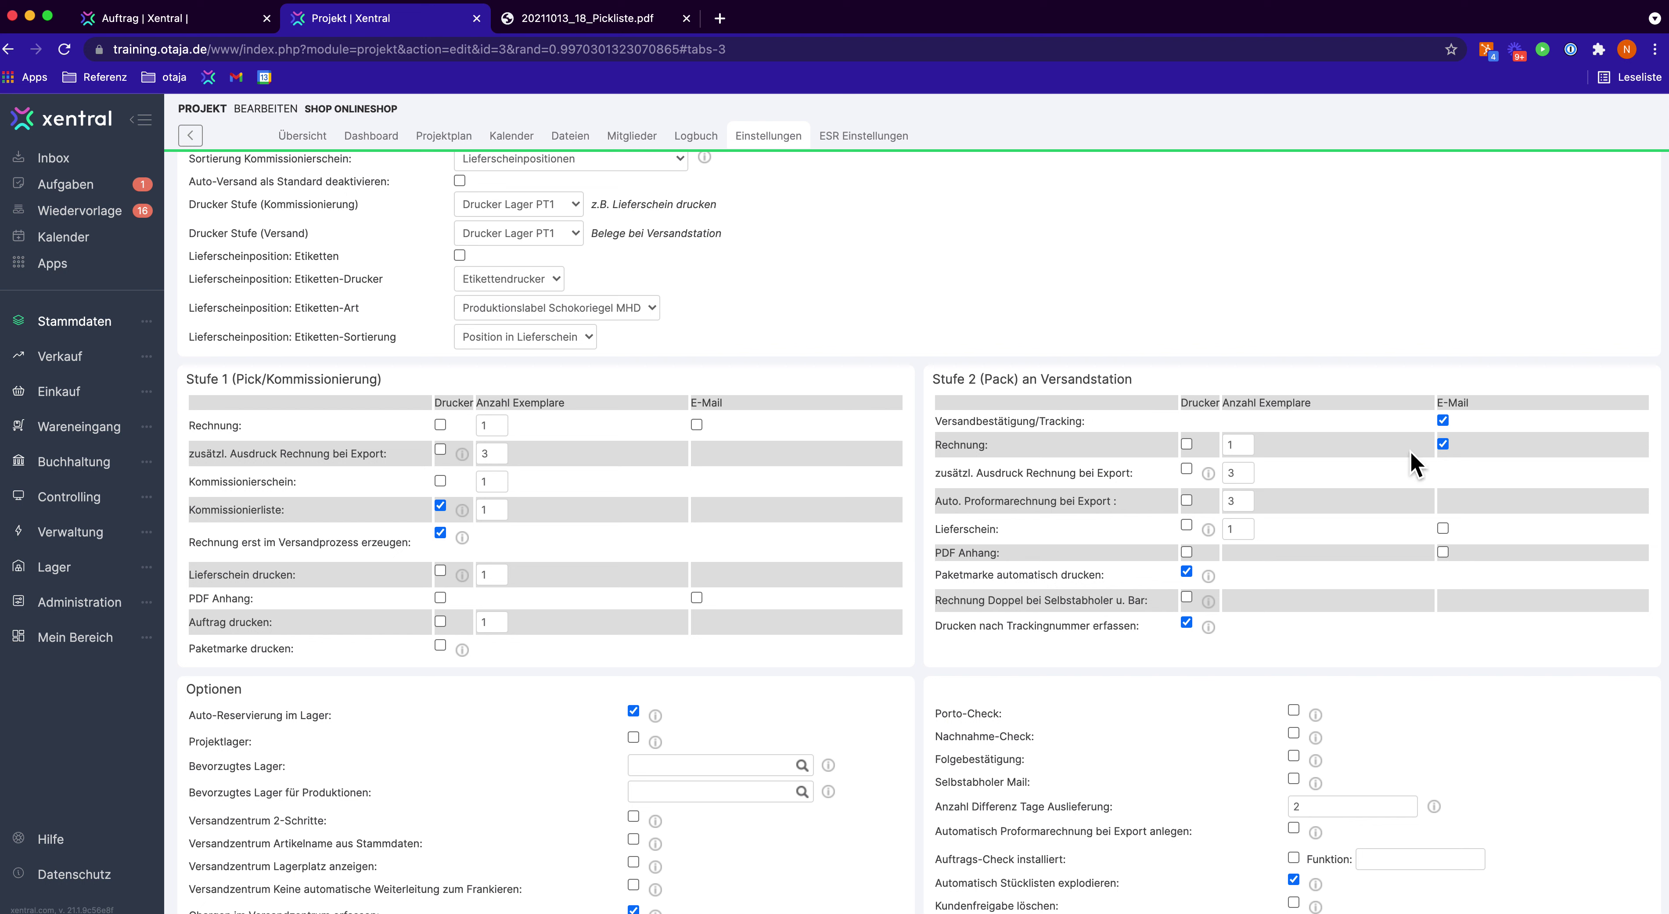
Review the automatic Paketmarke printing setting and the Versandzentrum options for recording batches, MHD and serial numbers.
left_click_drag(947, 575, 1146, 580)
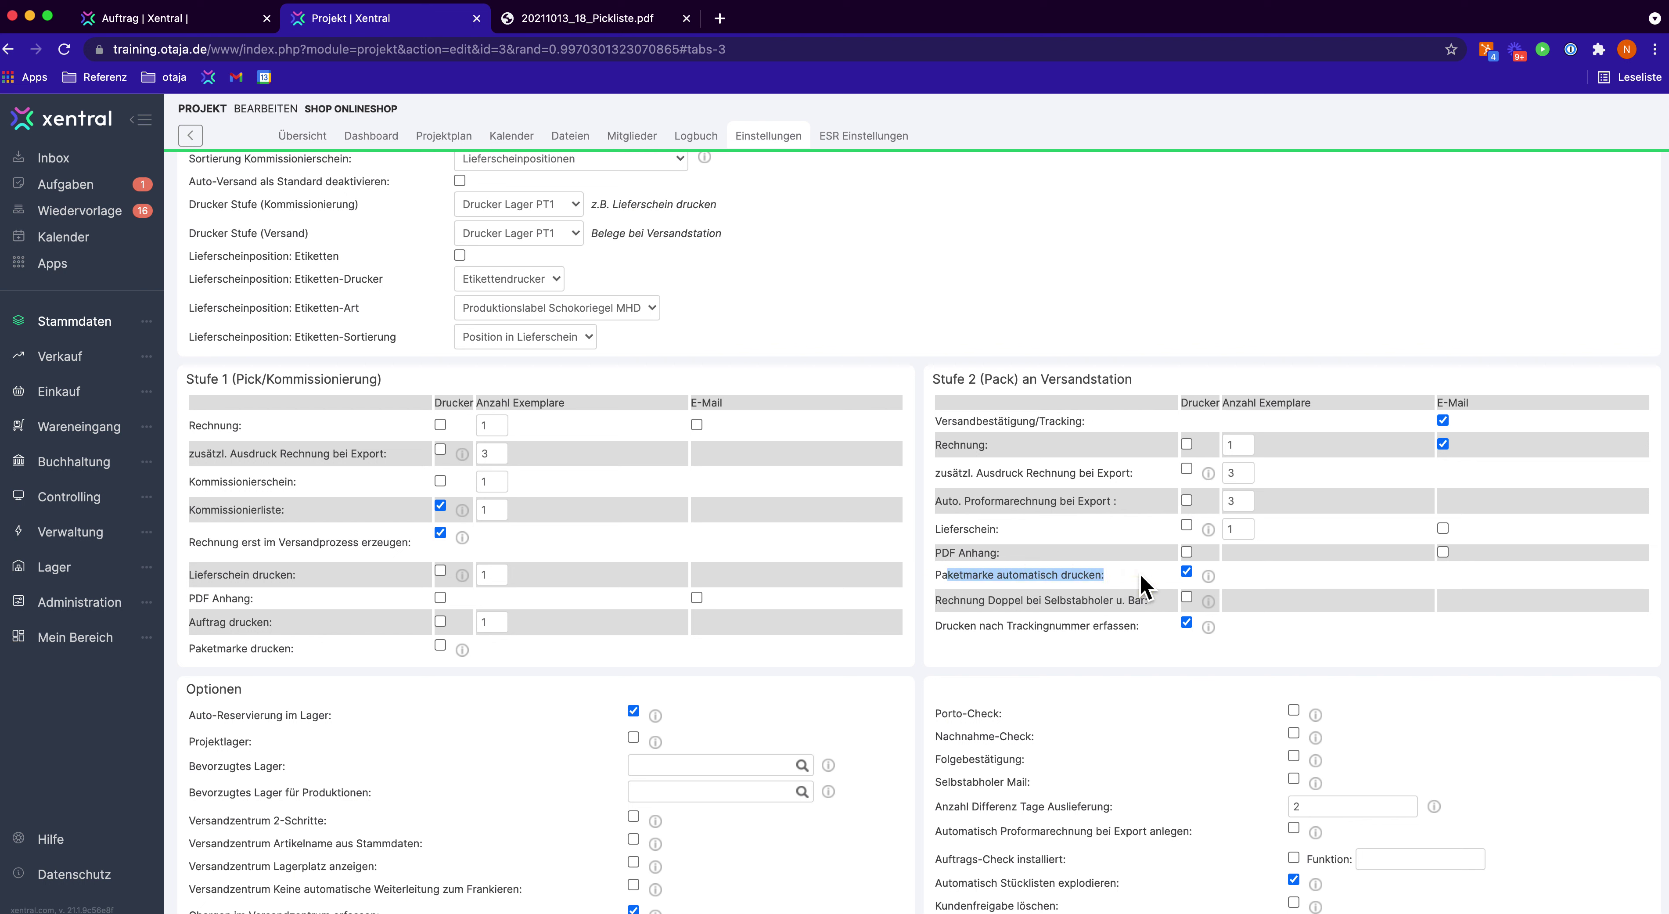
left_click(957, 638)
scroll(202, 434, "down", 8)
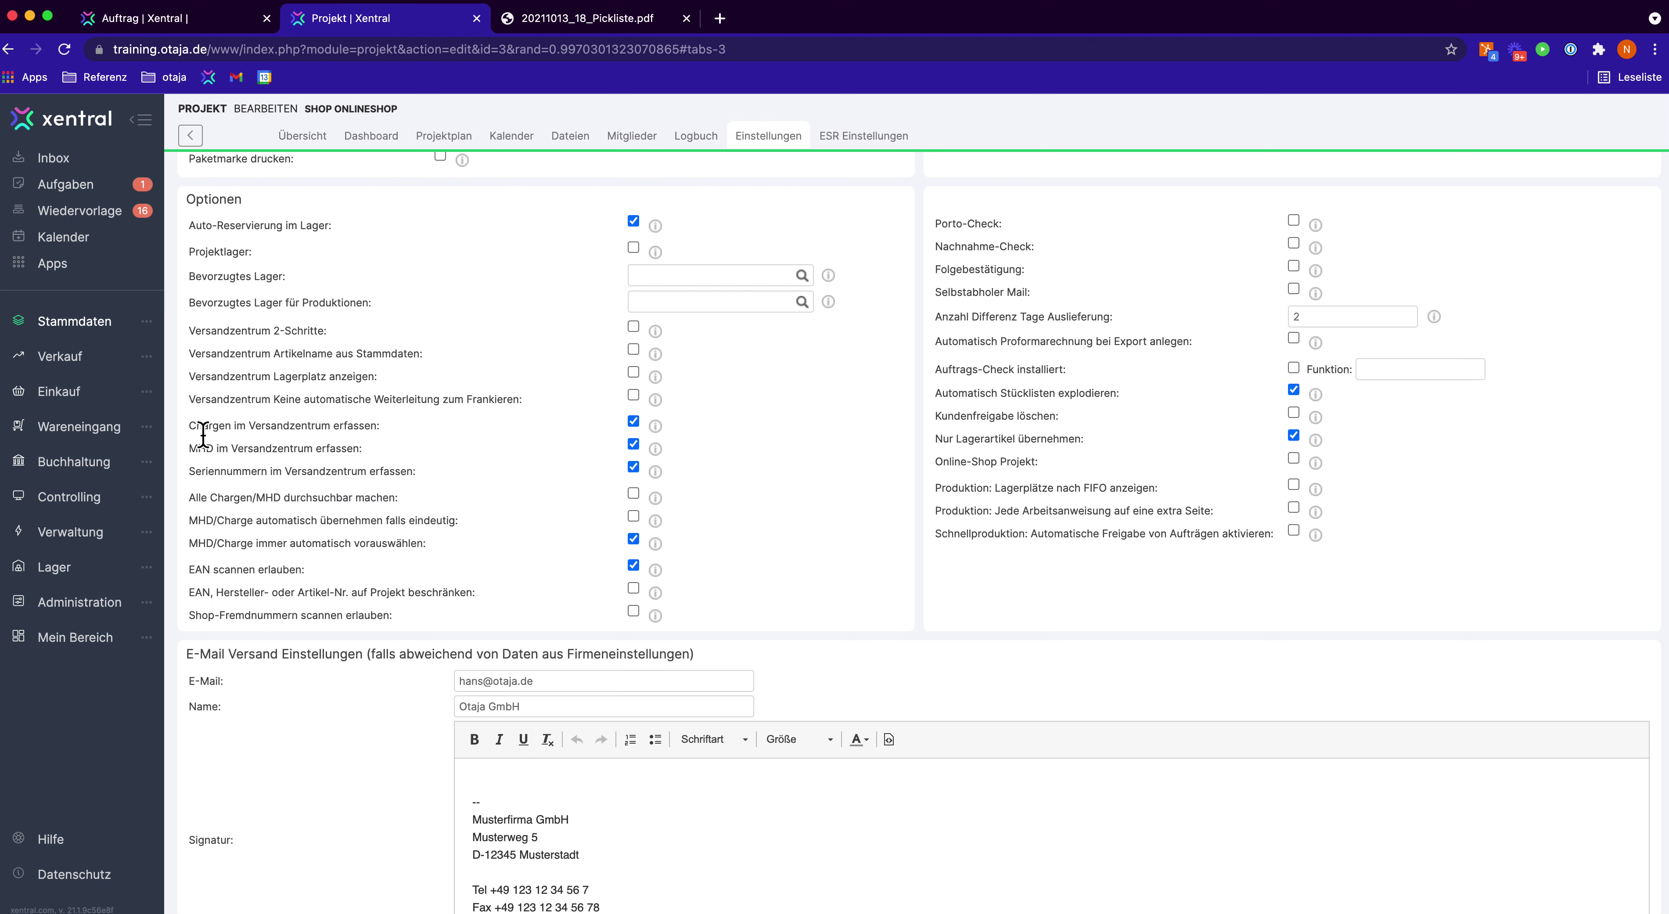
left_click_drag(213, 440, 373, 464)
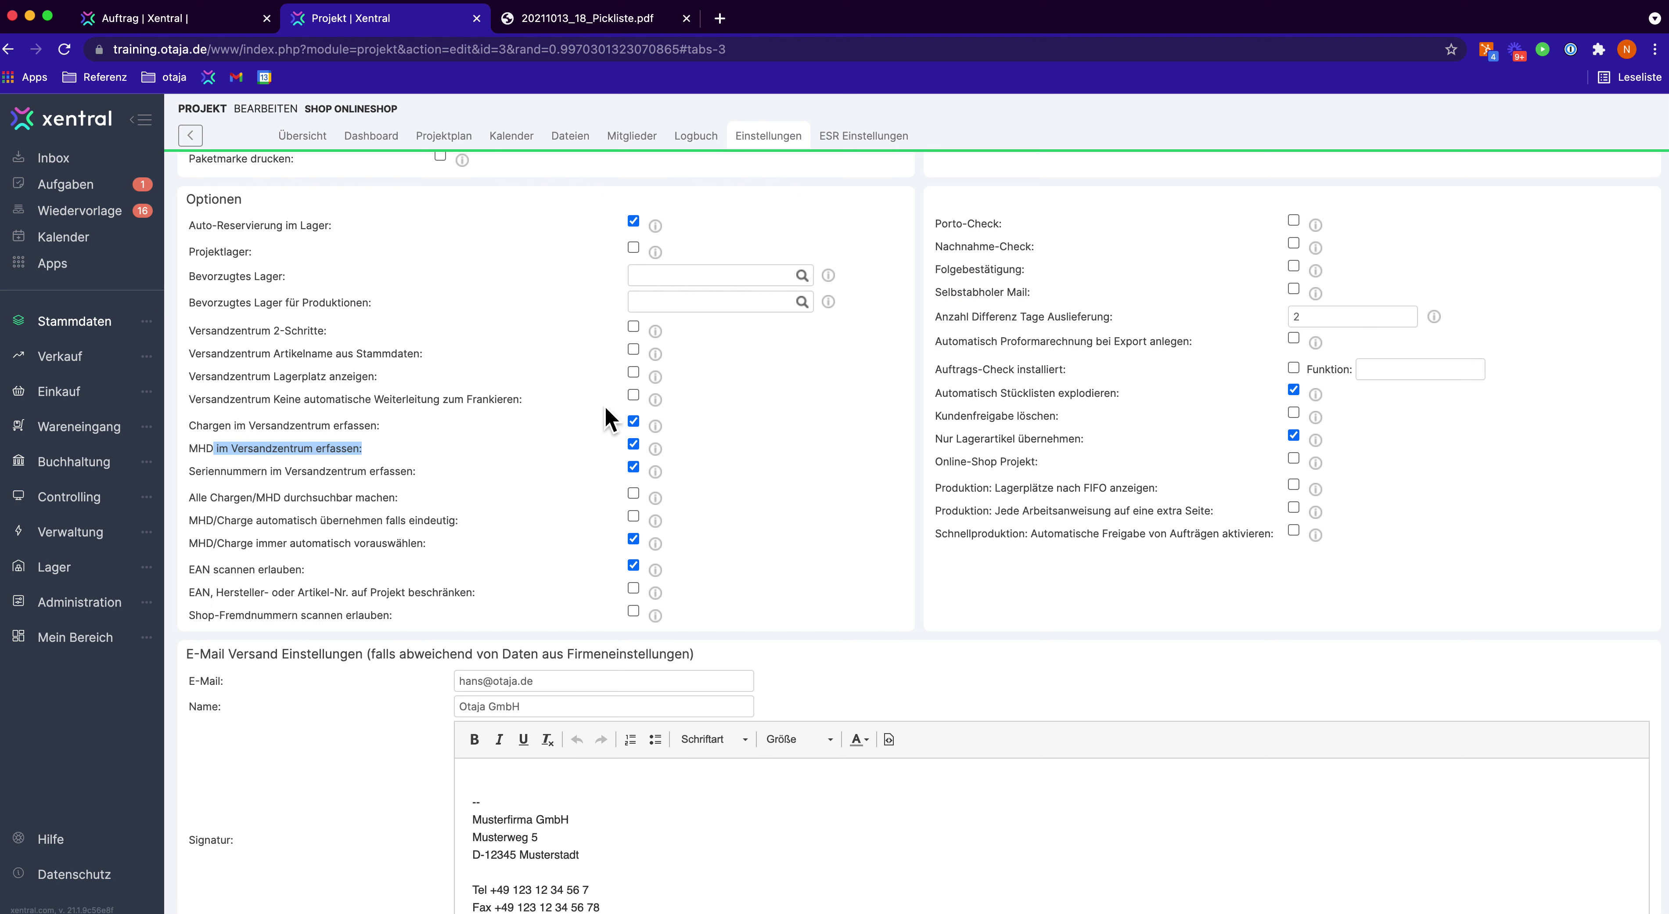
Save the SHOP Onlineshop project settings and return to the order overview.
scroll(961, 637, "down", 8)
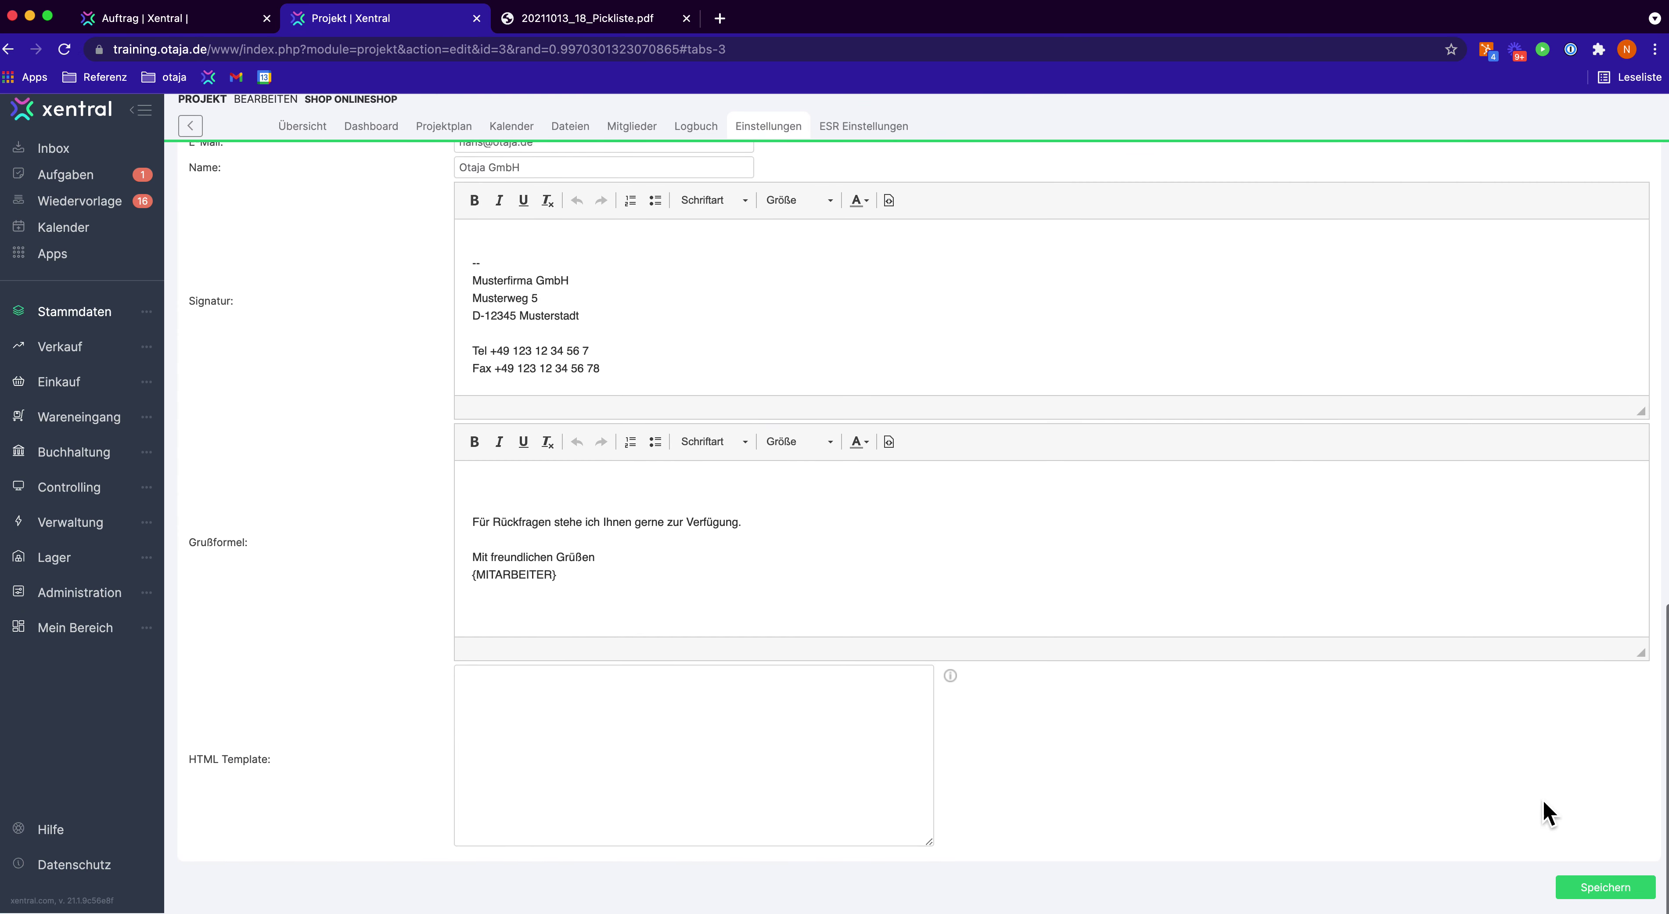
left_click(1613, 894)
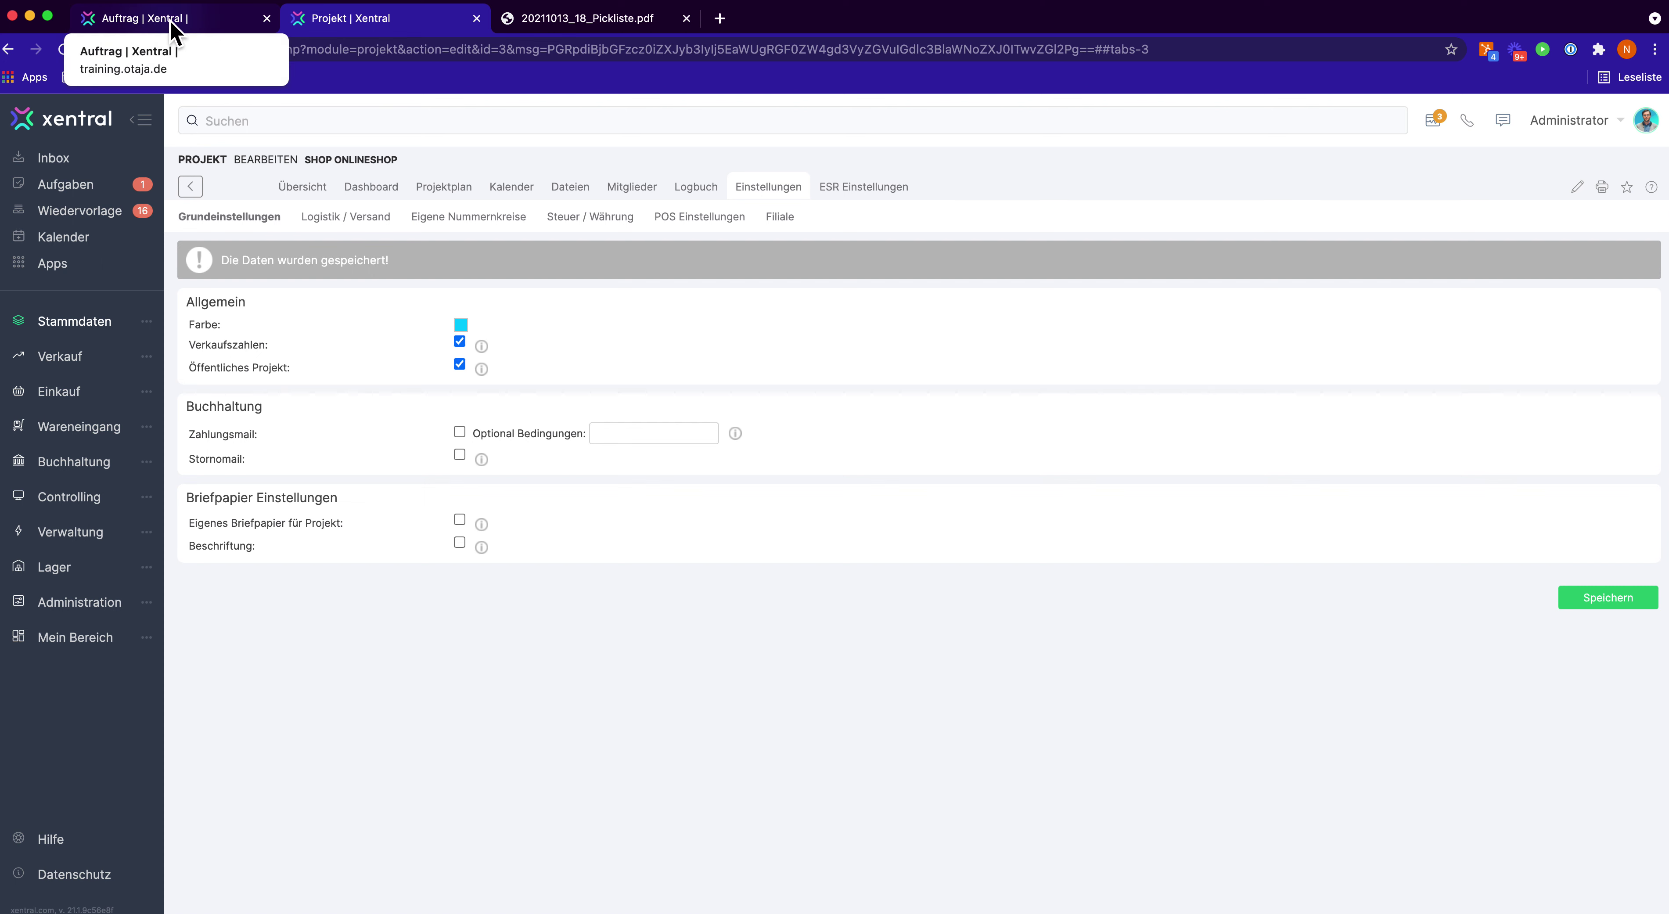
left_click(143, 20)
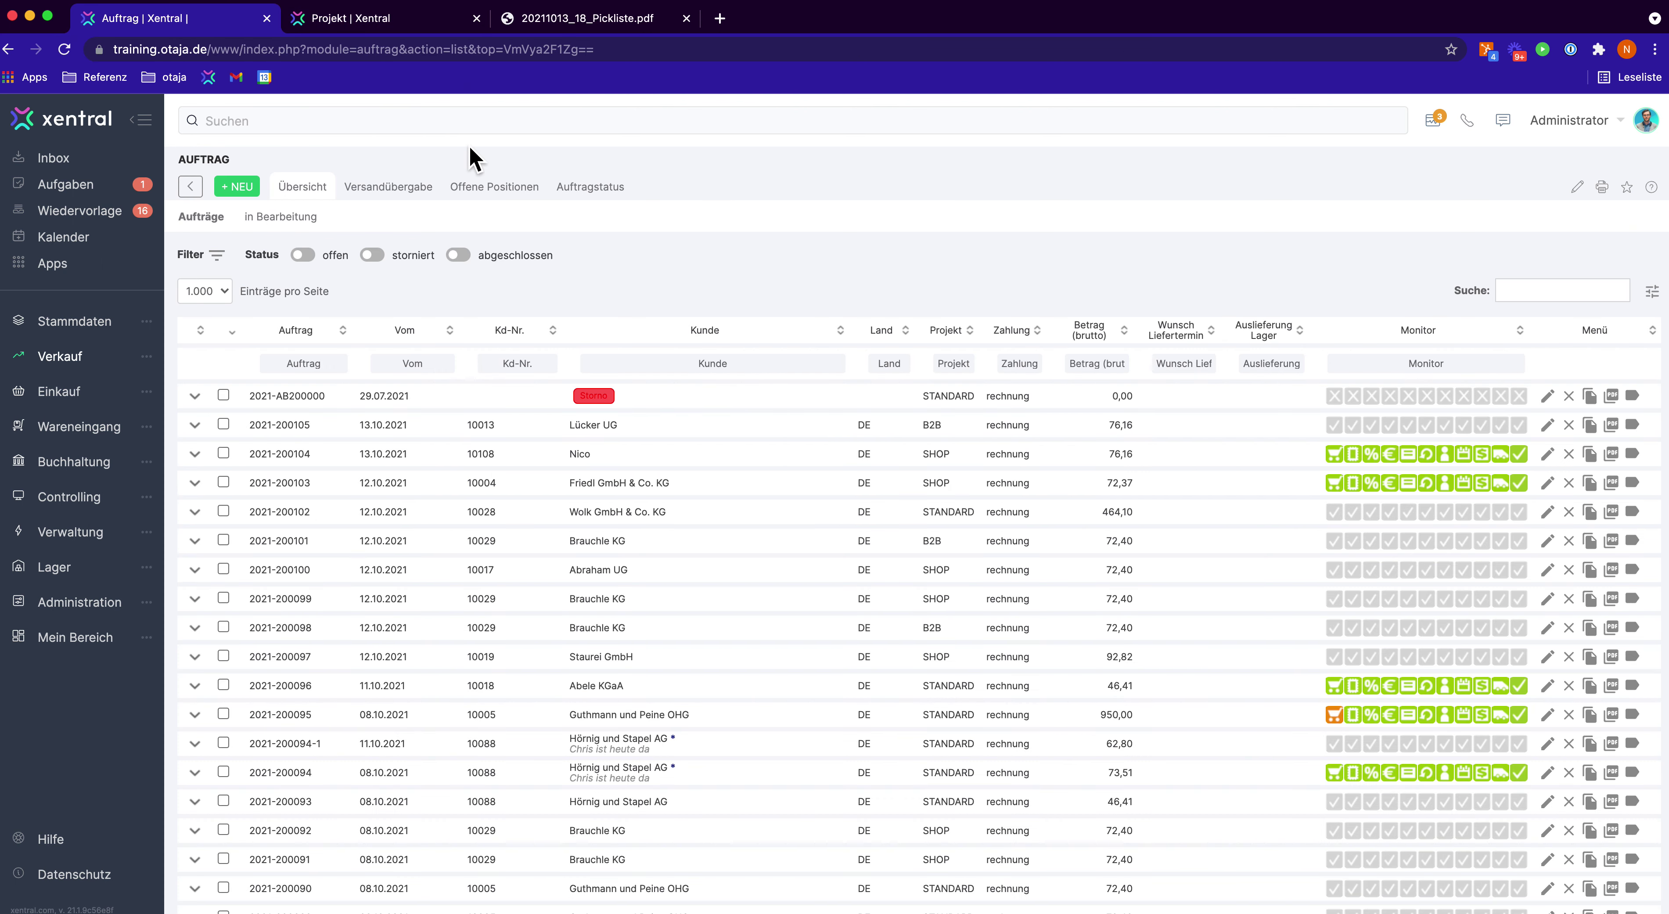
Reopen the project's Logistik / Versand settings and review the Stufe 1 (Pick/Kommissionierung) section.
left_click(392, 18)
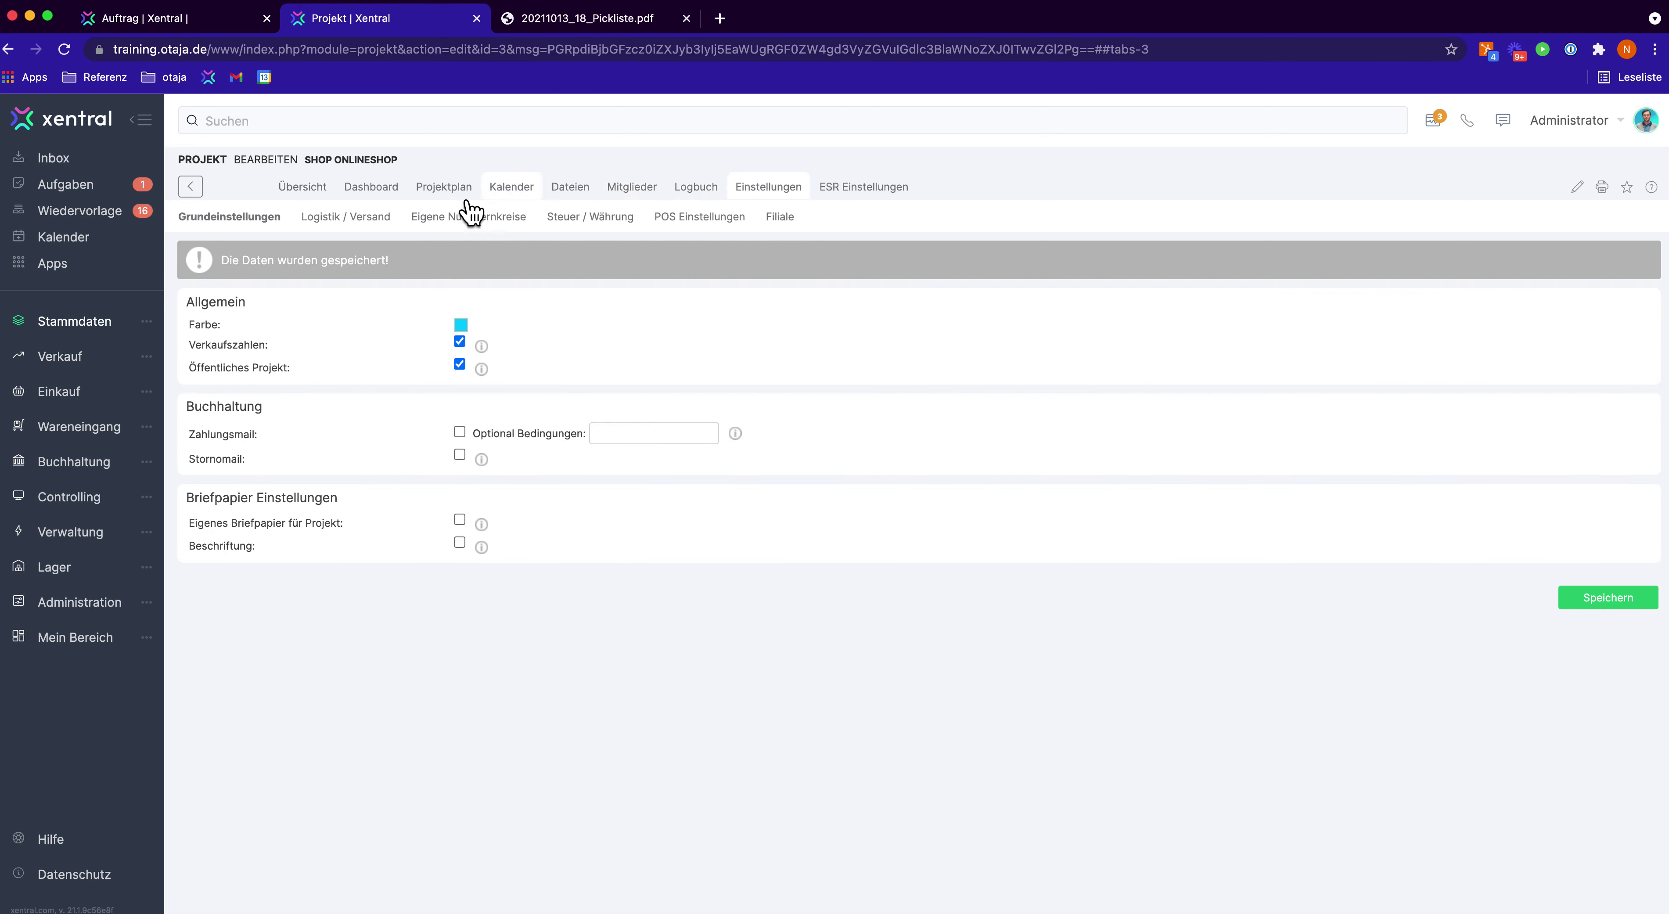
left_click(376, 218)
scroll(570, 486, "down", 5)
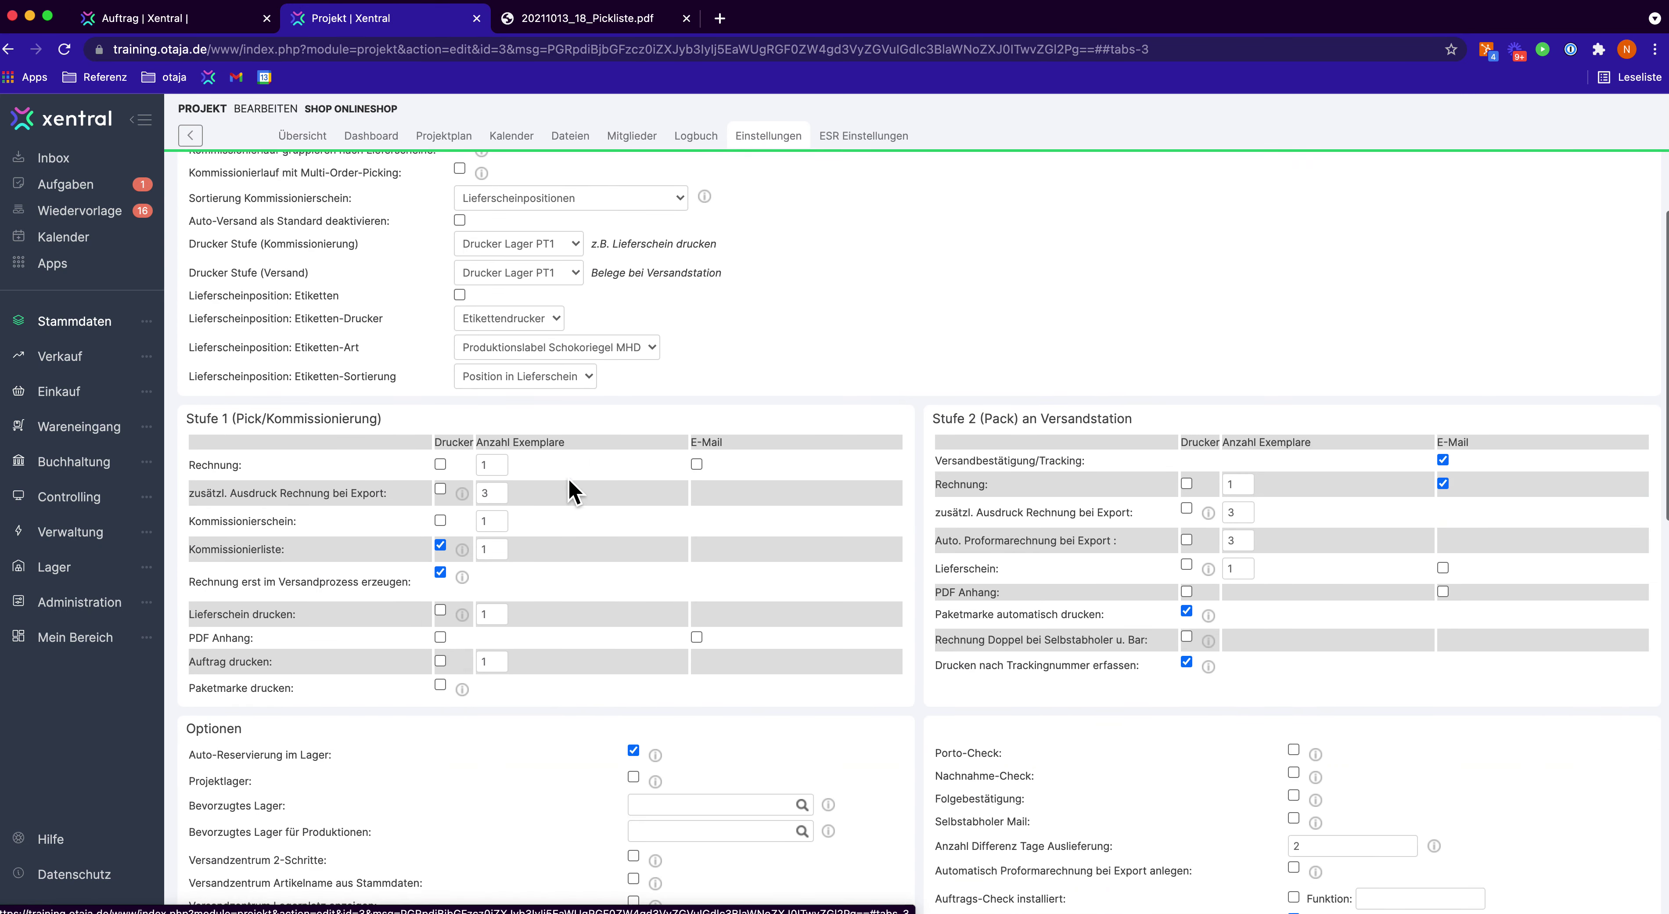
left_click_drag(193, 418, 408, 418)
Filter the order overview to open orders and open the Versandübergabe list.
left_click(162, 18)
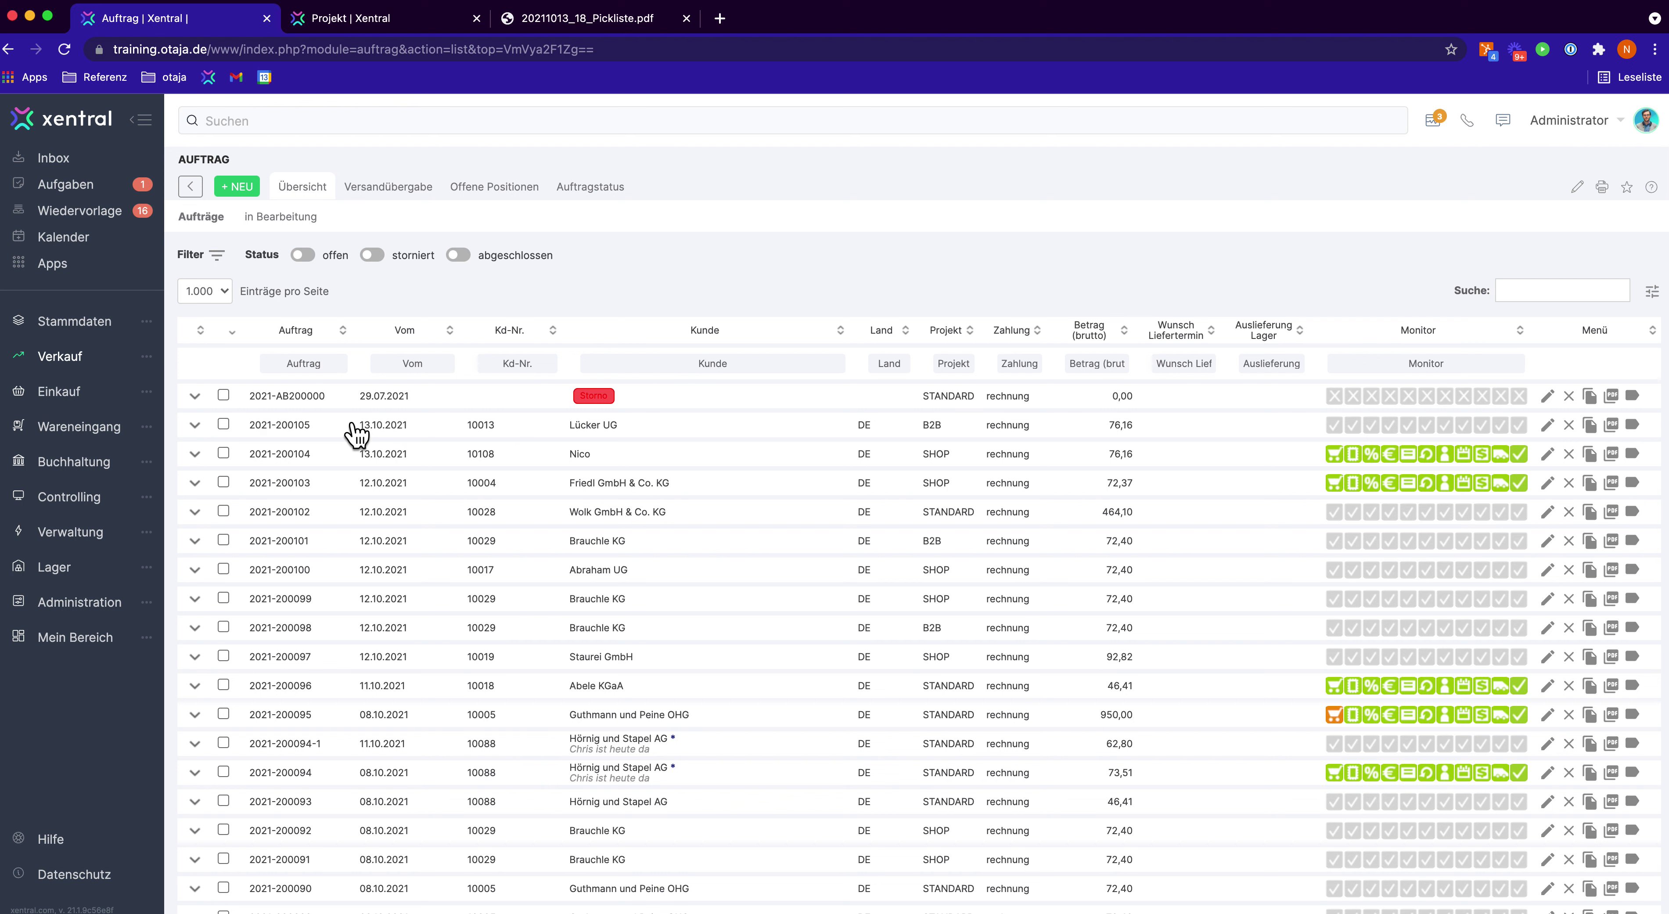
left_click(308, 256)
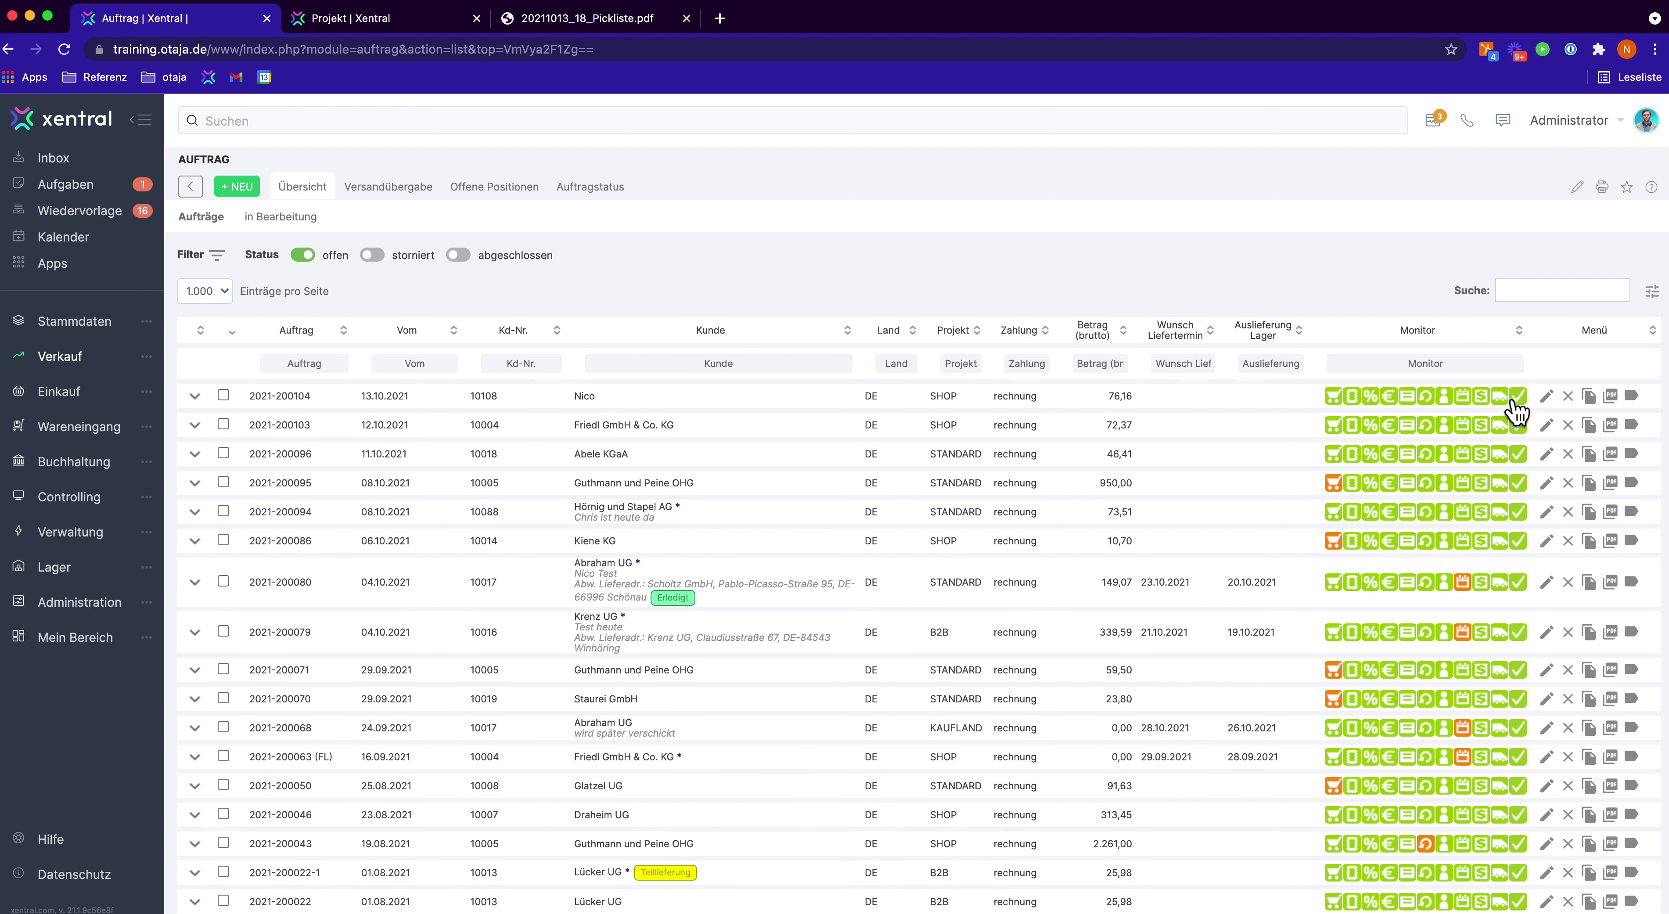
left_click(392, 189)
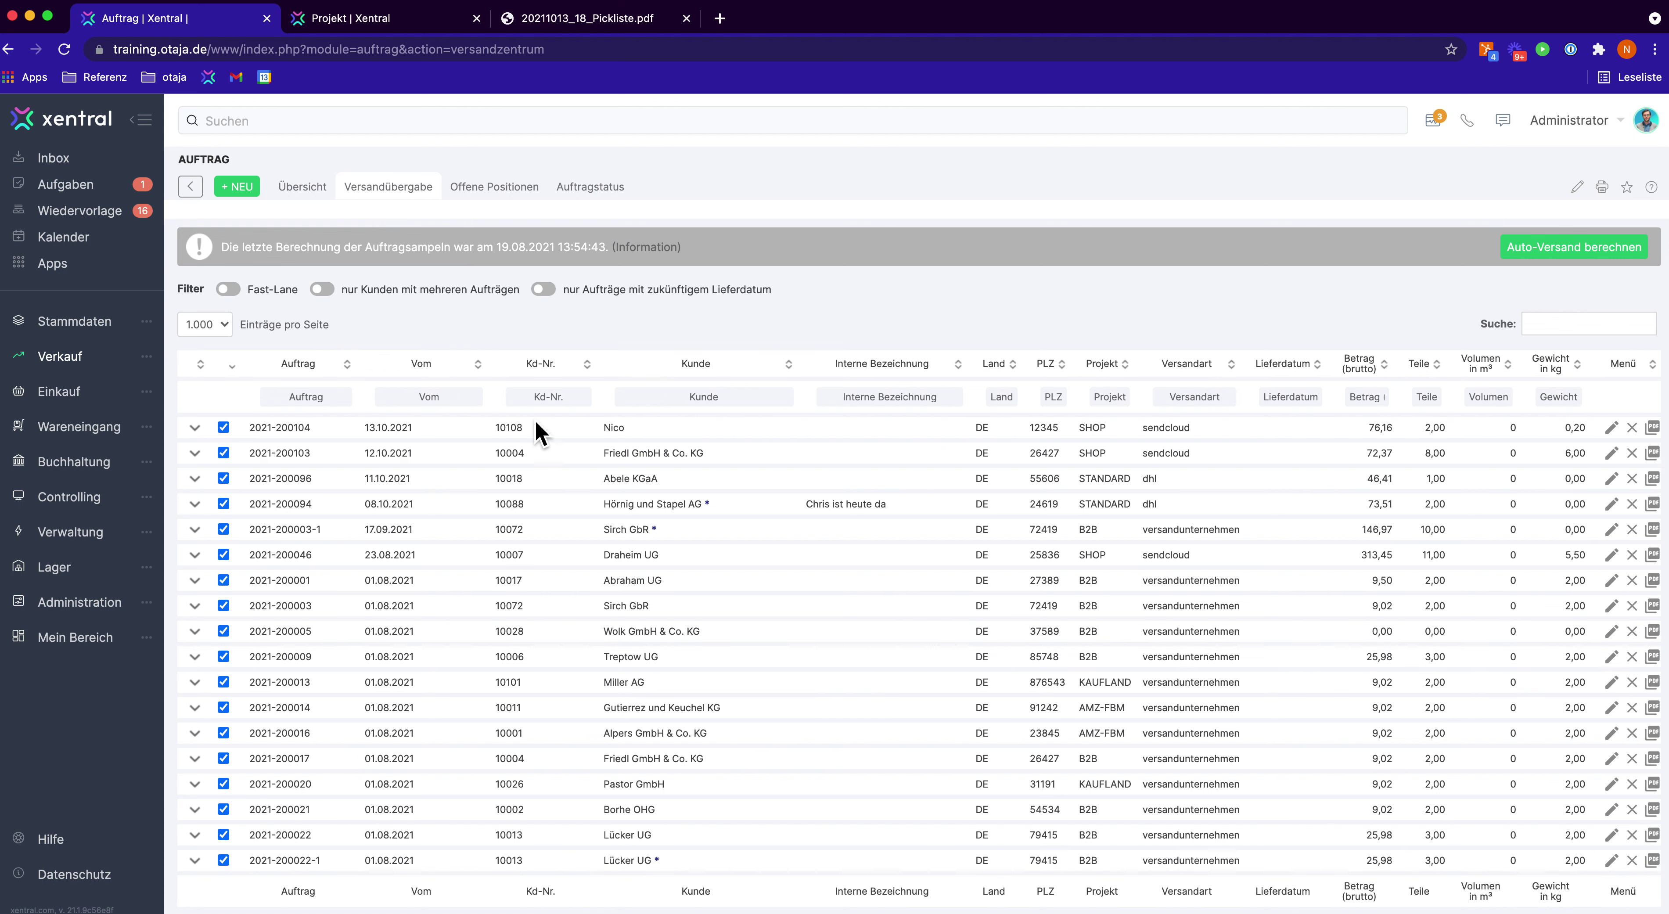
Deselect all orders in Versandübergabe, mark only the SHOP order dated 13.10.2021, and execute Auto-Versand for it.
scroll(538, 431, "down", 3)
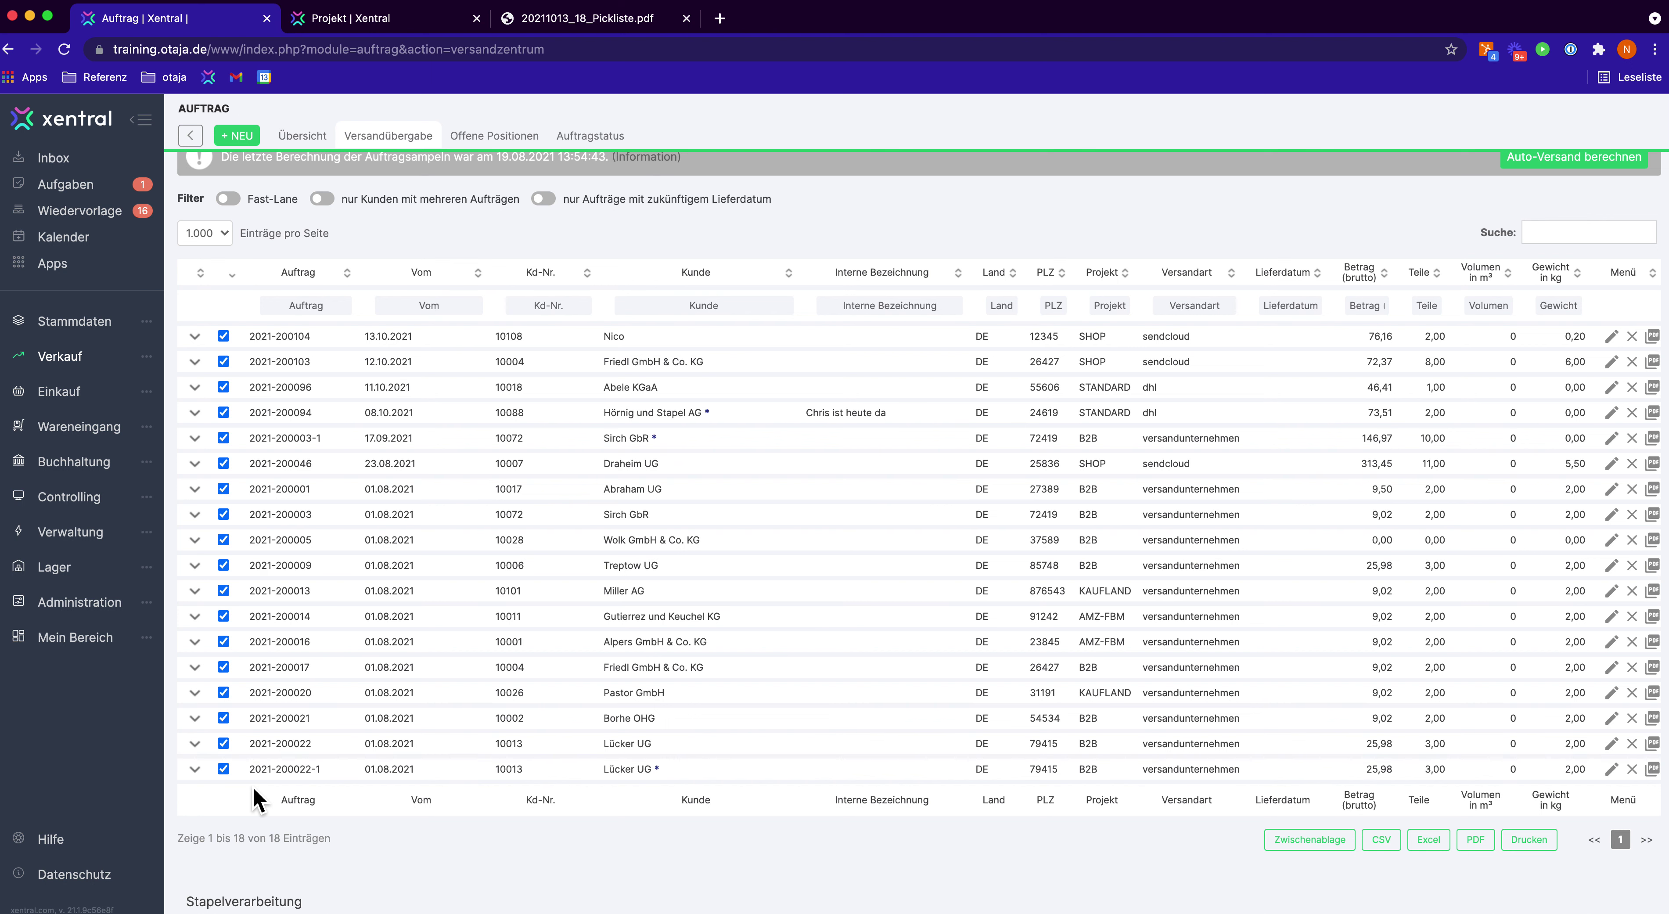
scroll(253, 797, "down", 2)
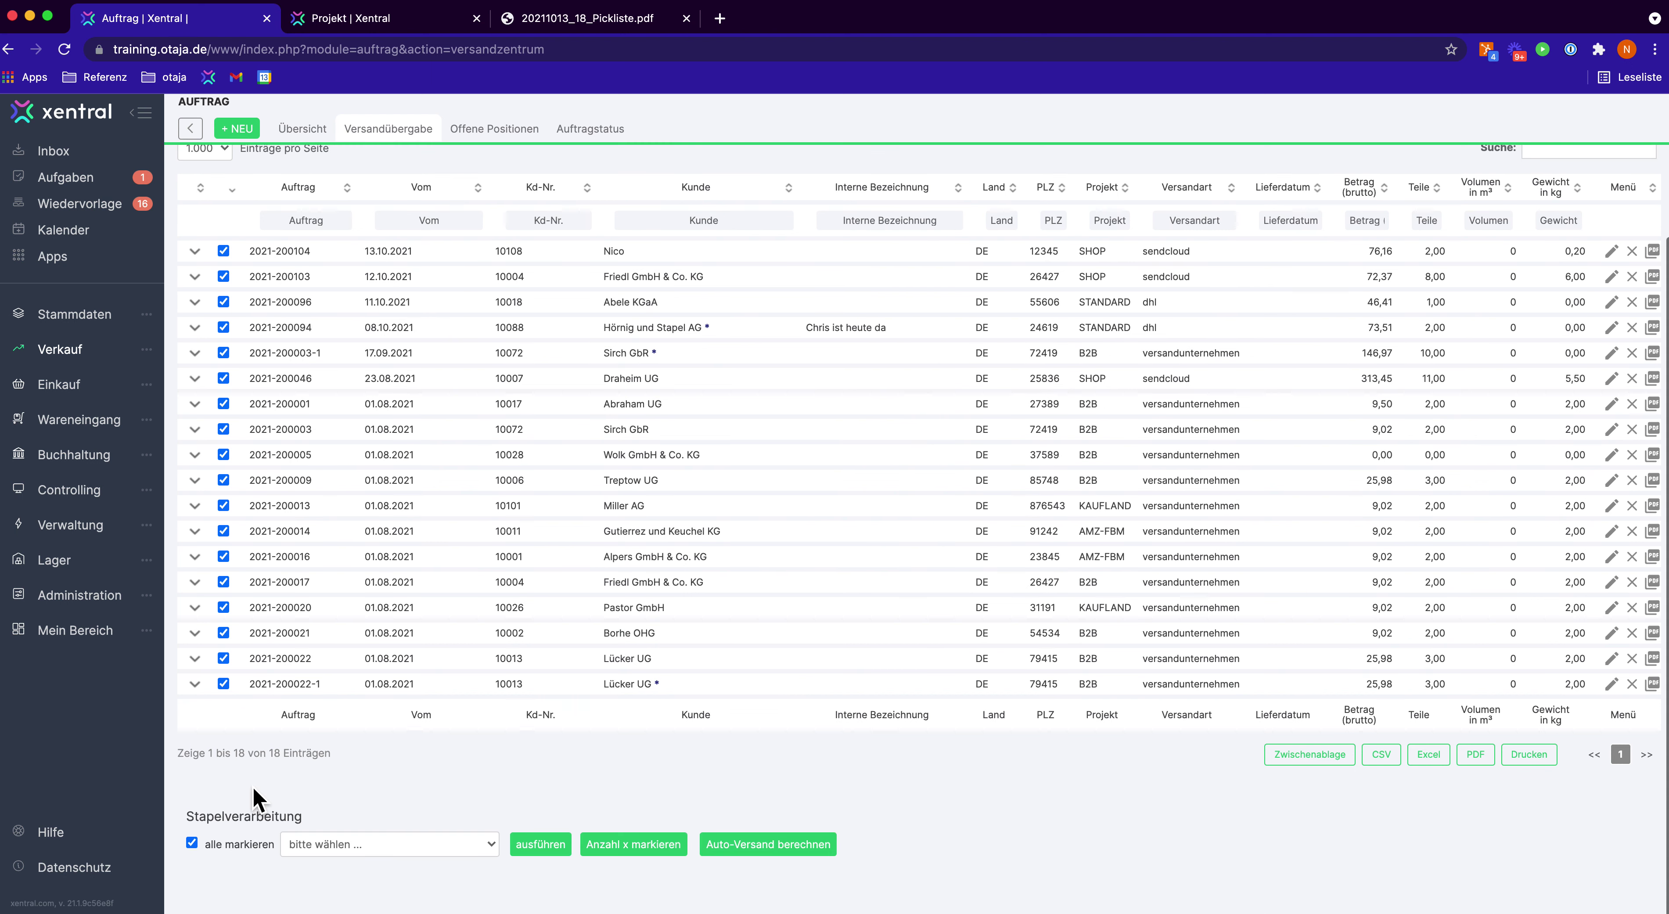
left_click(192, 850)
left_click(223, 258)
left_click(388, 851)
left_click(336, 874)
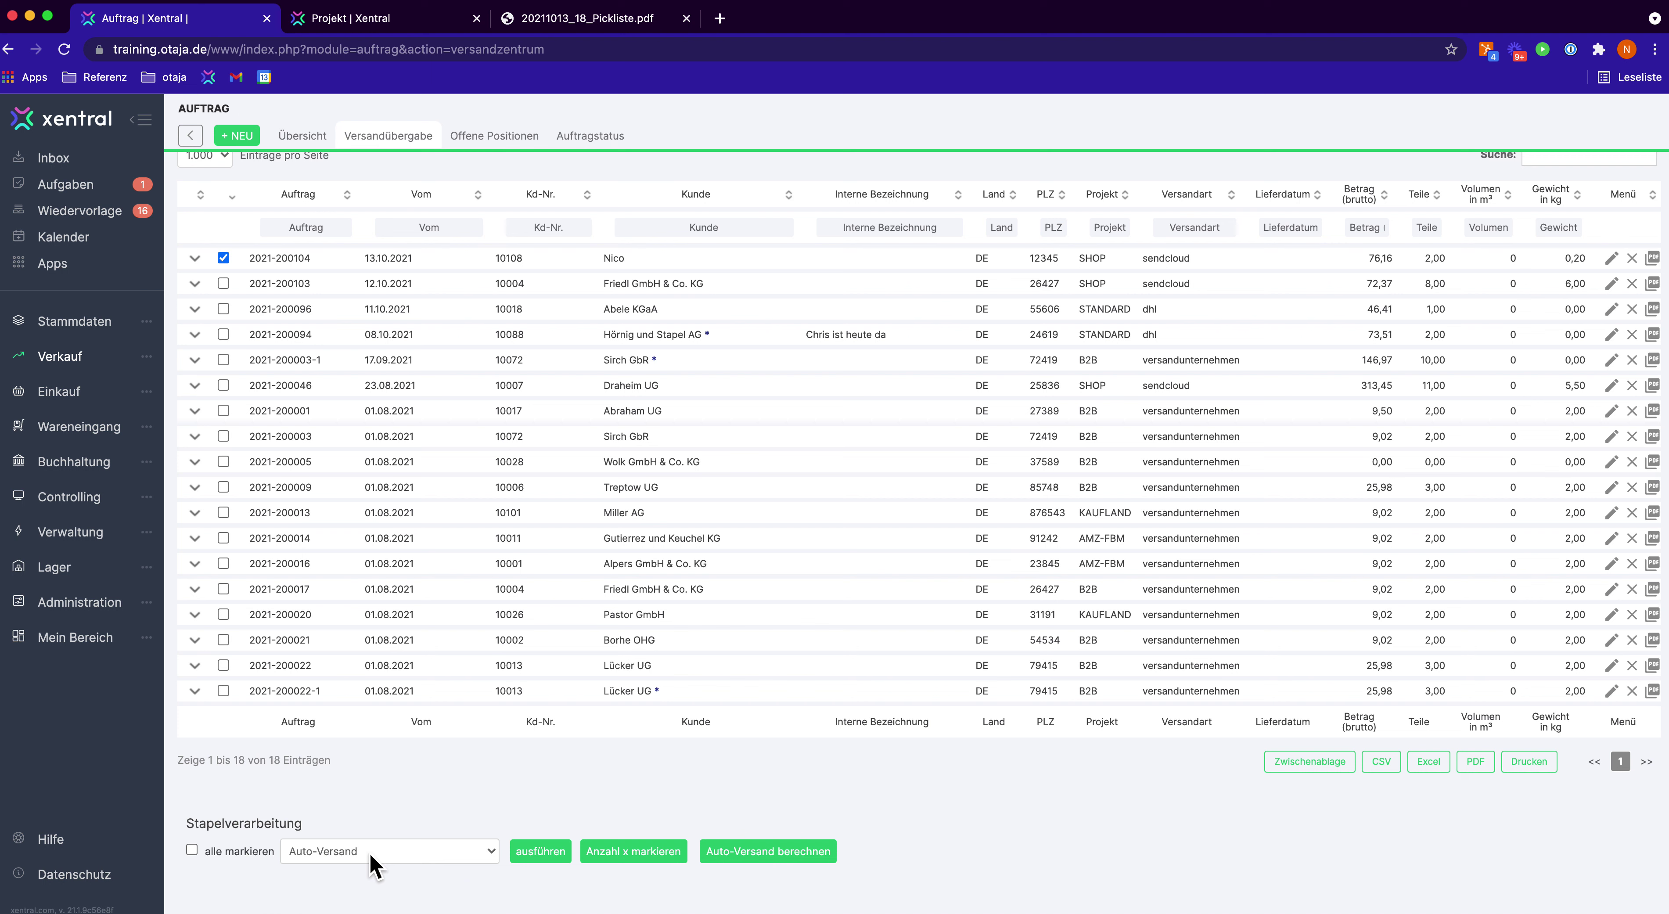
left_click(537, 858)
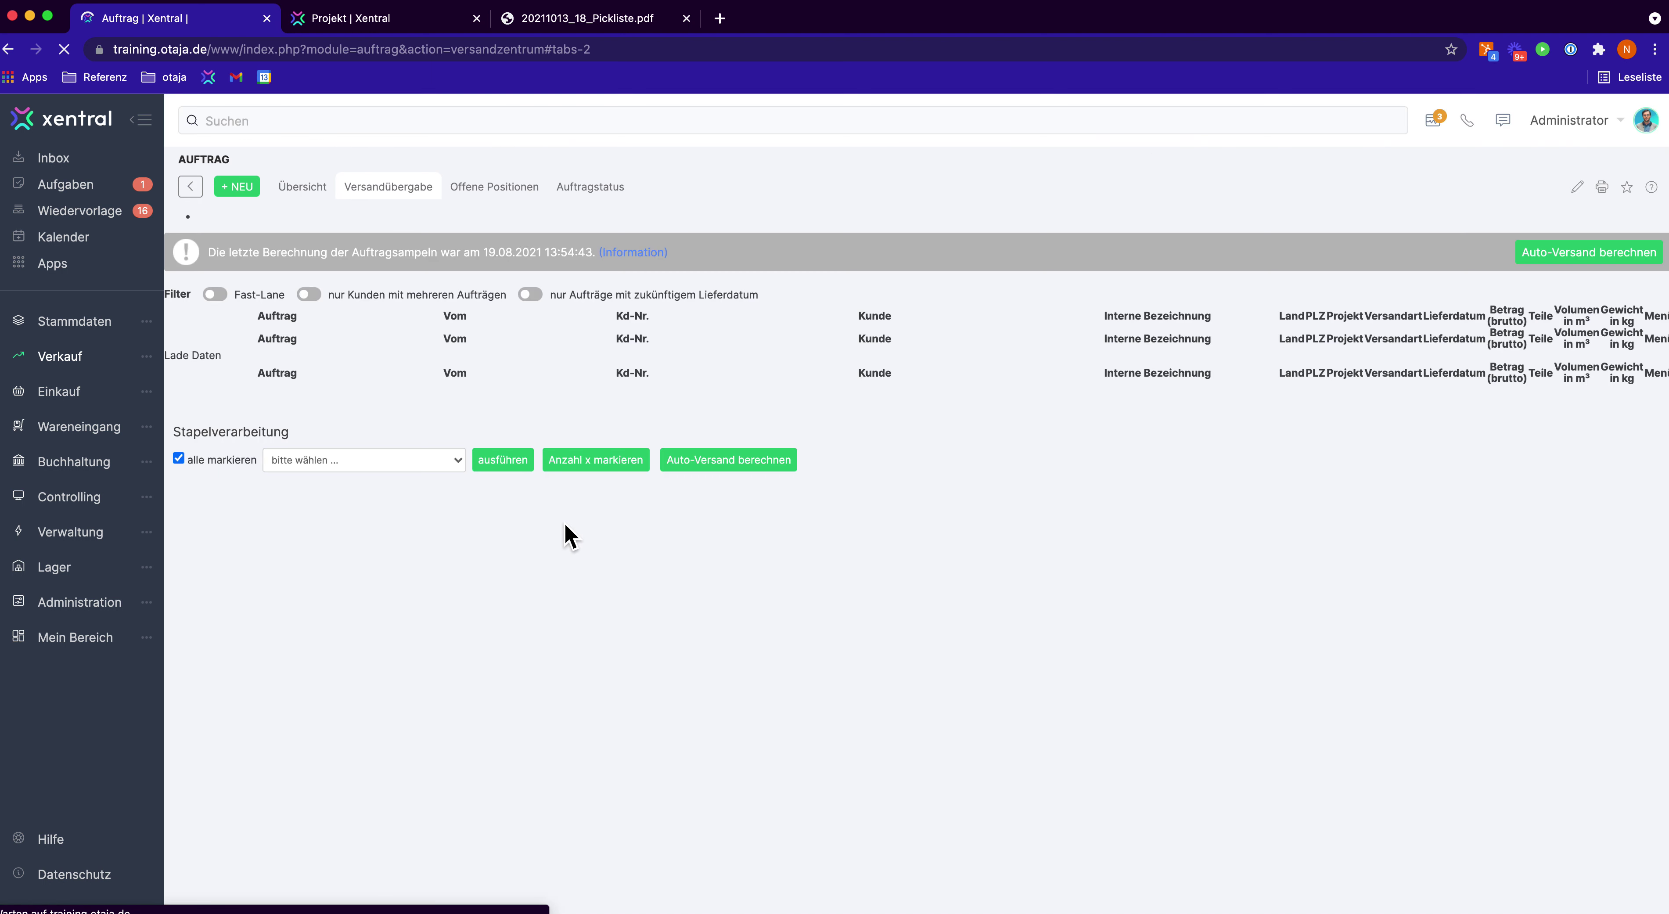
Open the Kommissionierlauf list from the Lager area in a separate tab and locate run 18.
mouse_move(97, 566)
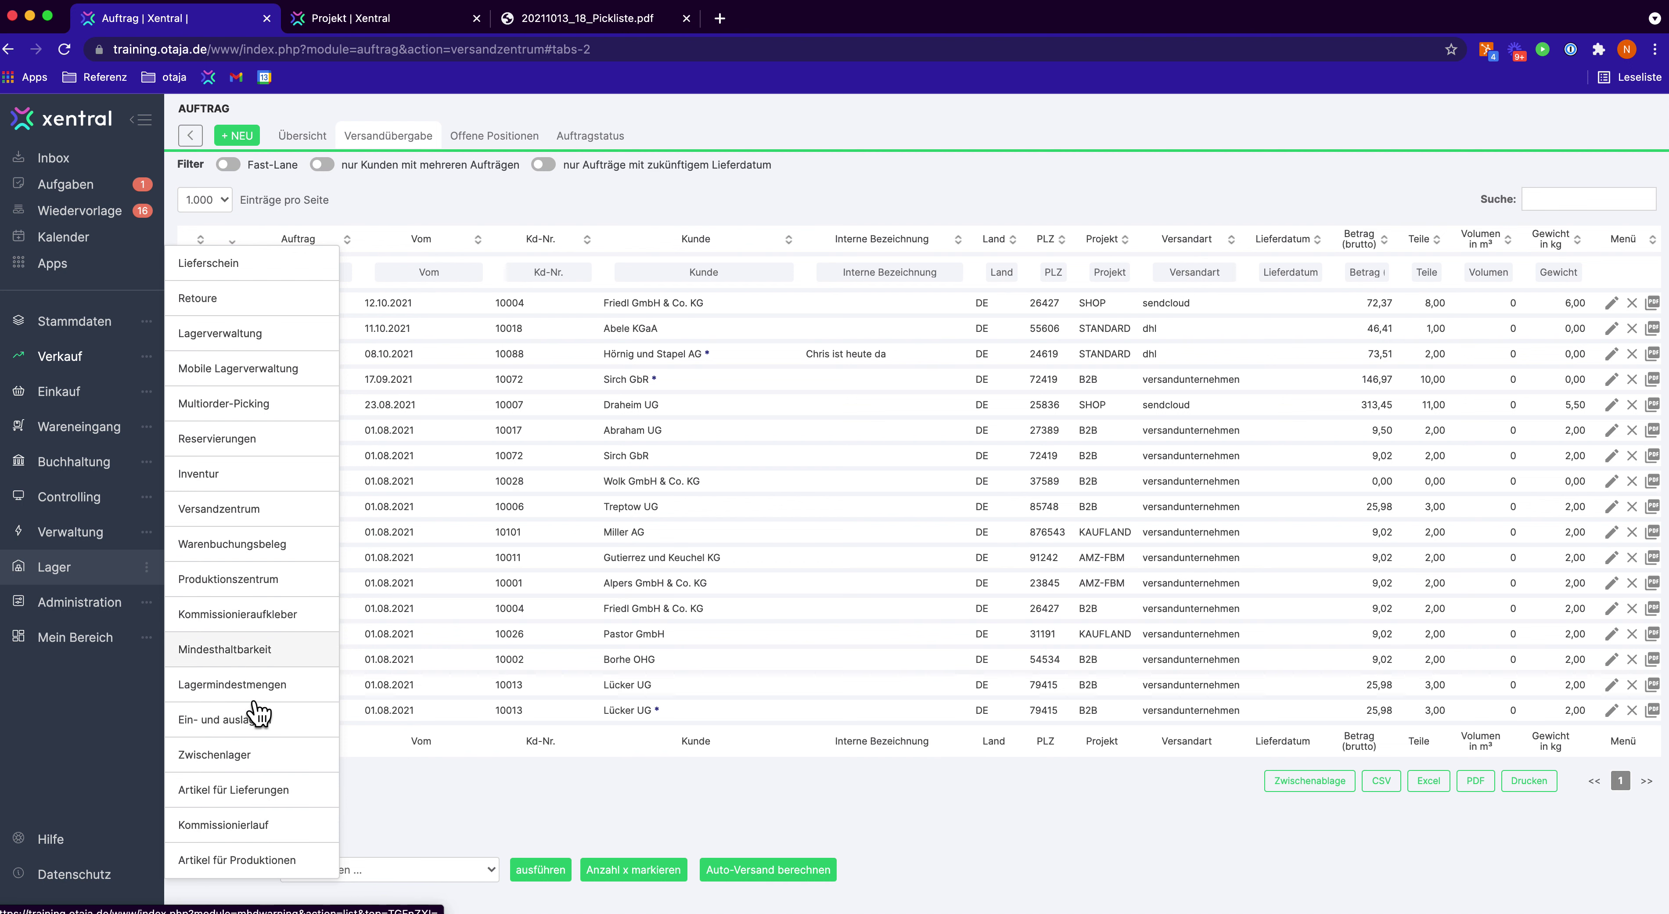
right_click(246, 831)
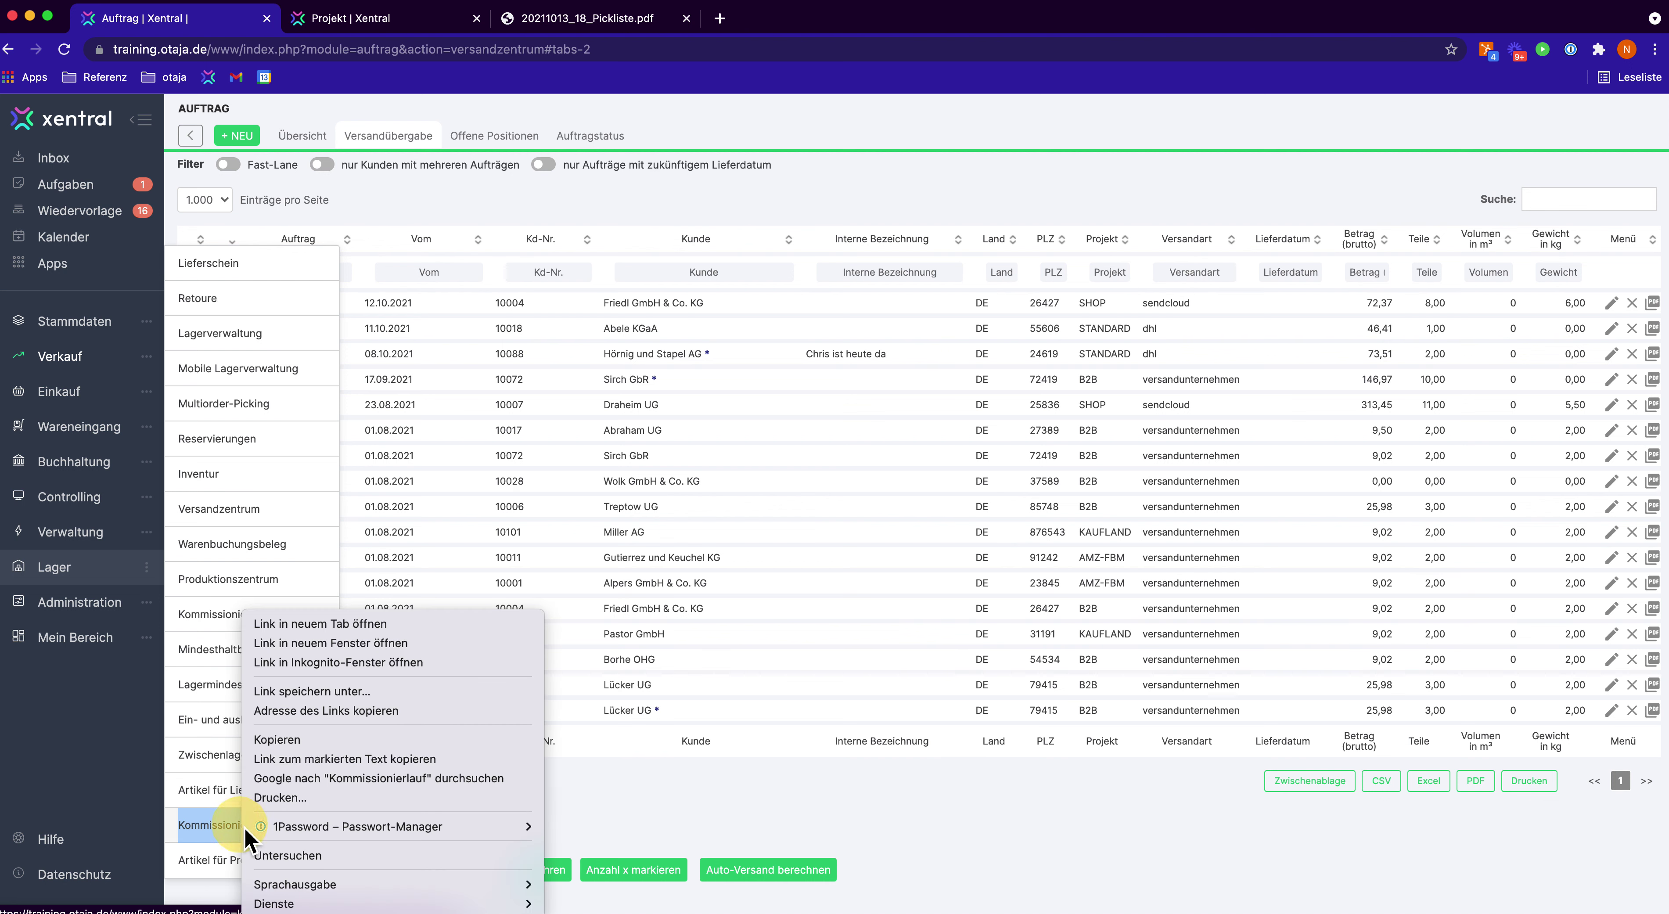
left_click(334, 632)
left_click(583, 18)
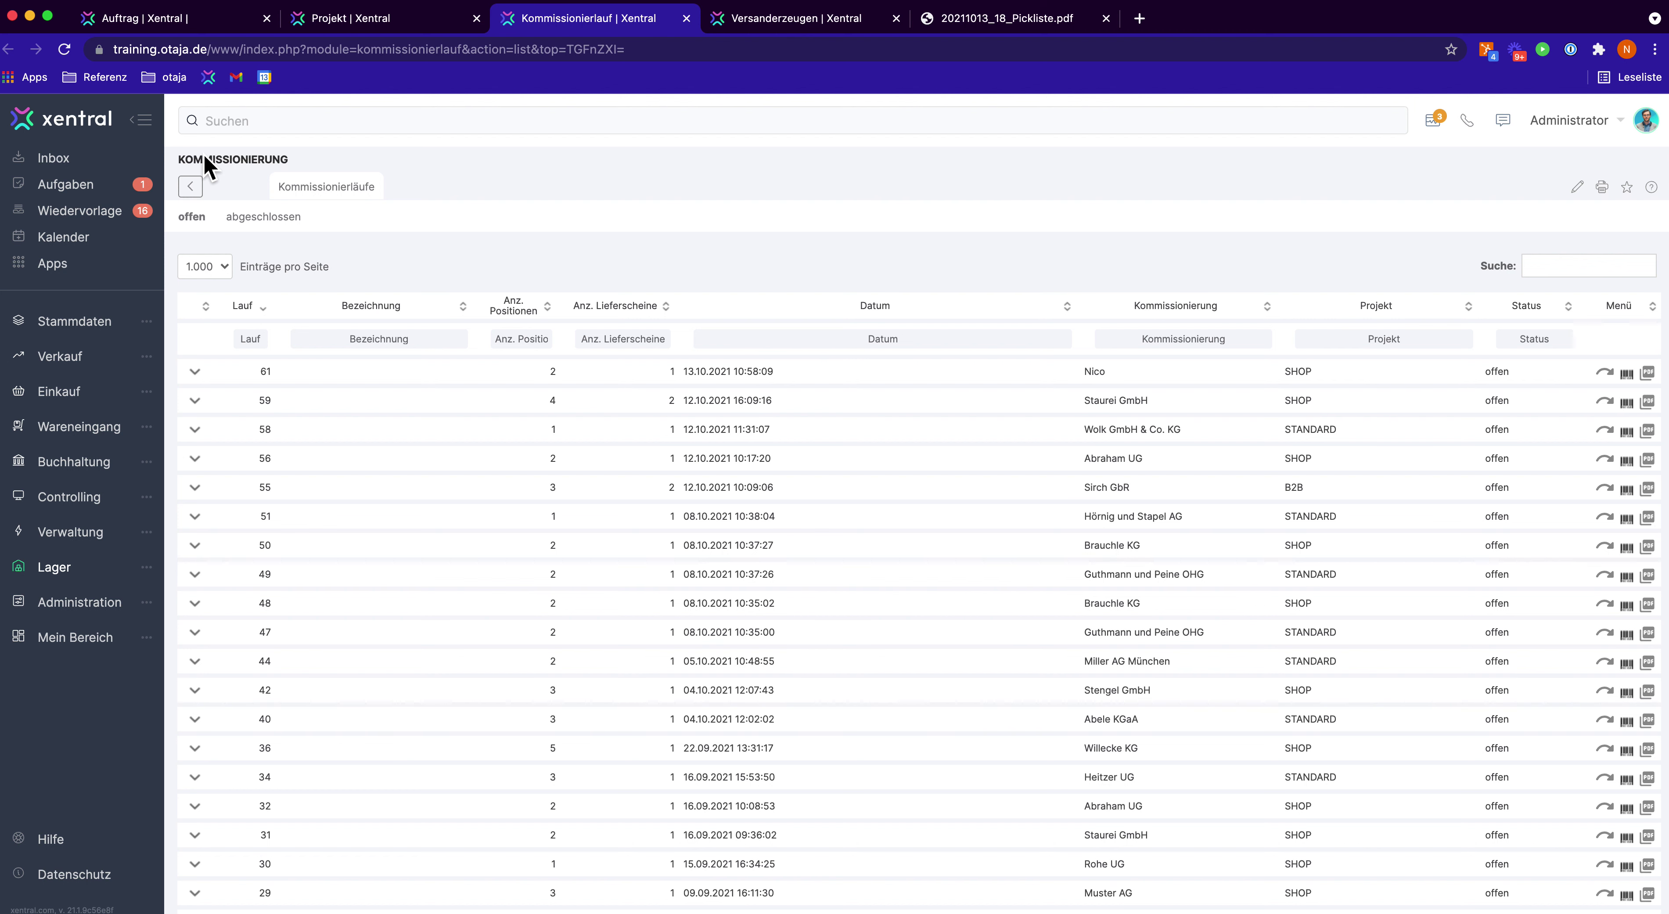
scroll(384, 357, "down", 5)
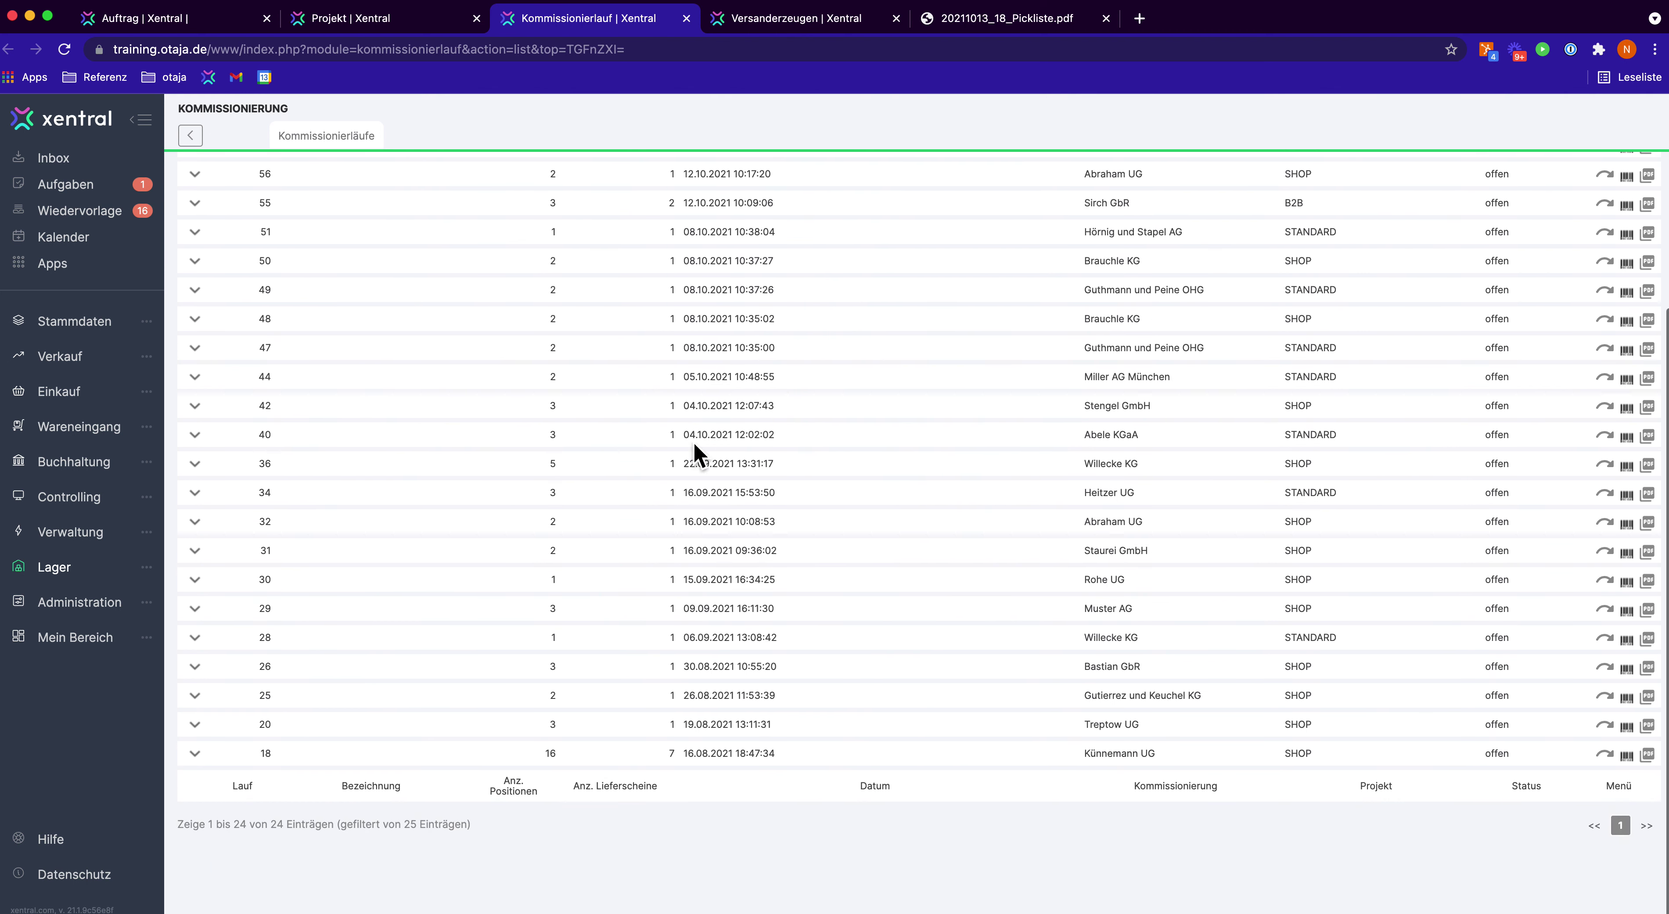
left_click_drag(683, 754, 768, 753)
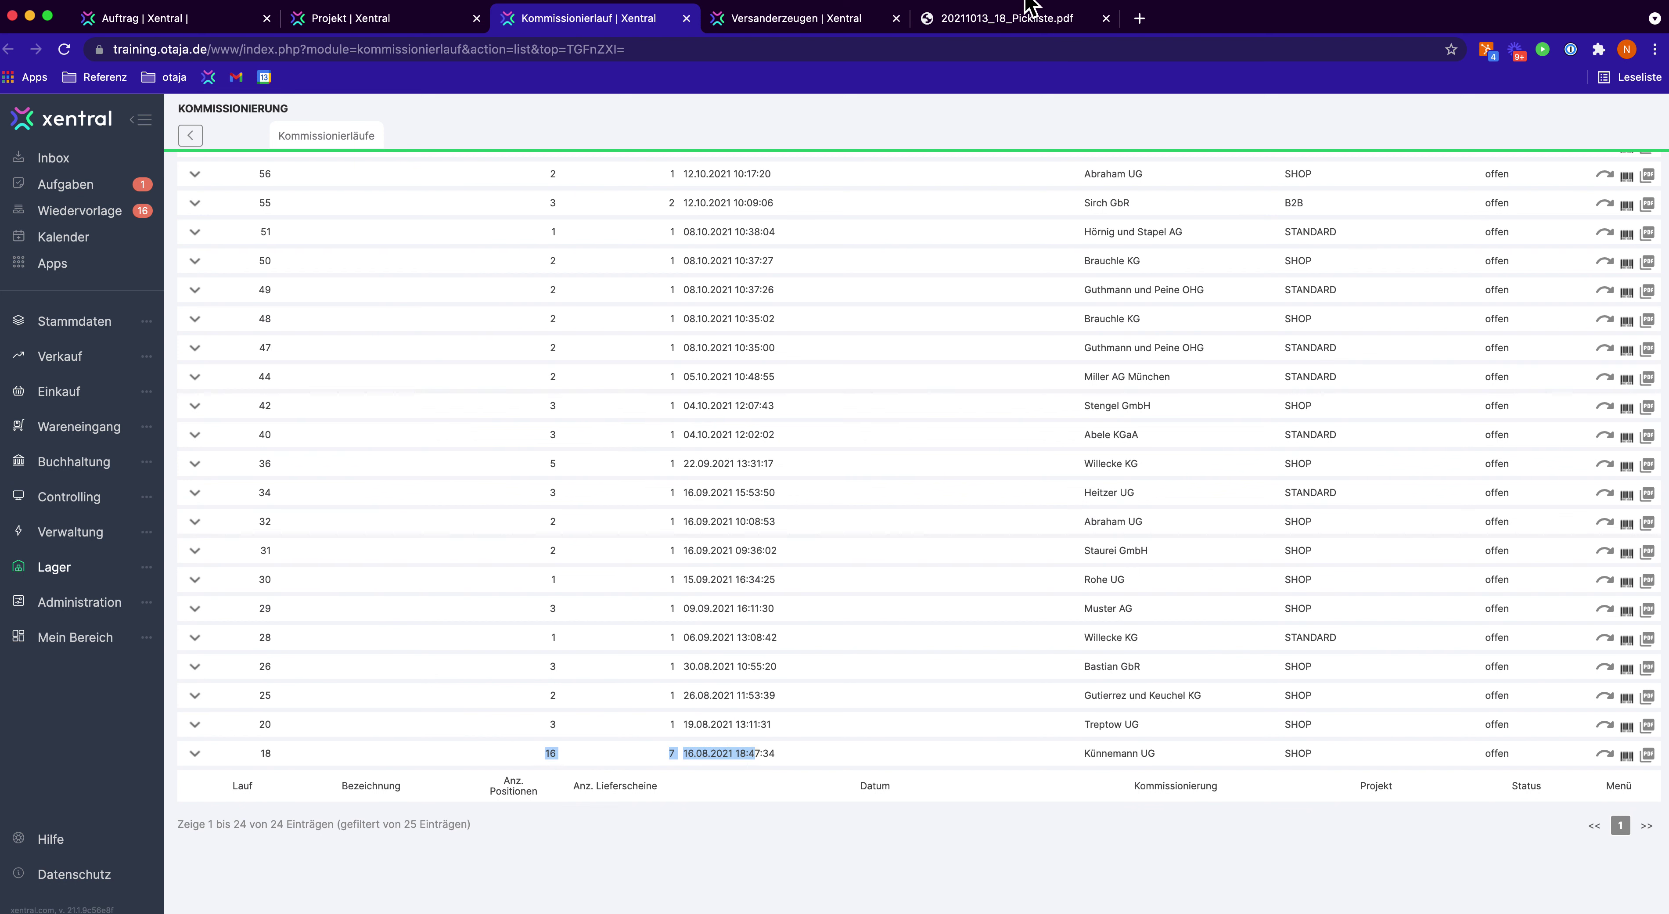
Examine the pick list PDF's Kommissionierlauf heading and its first position with storage location, article and EAN.
left_click(998, 19)
scroll(883, 553, "up", 5)
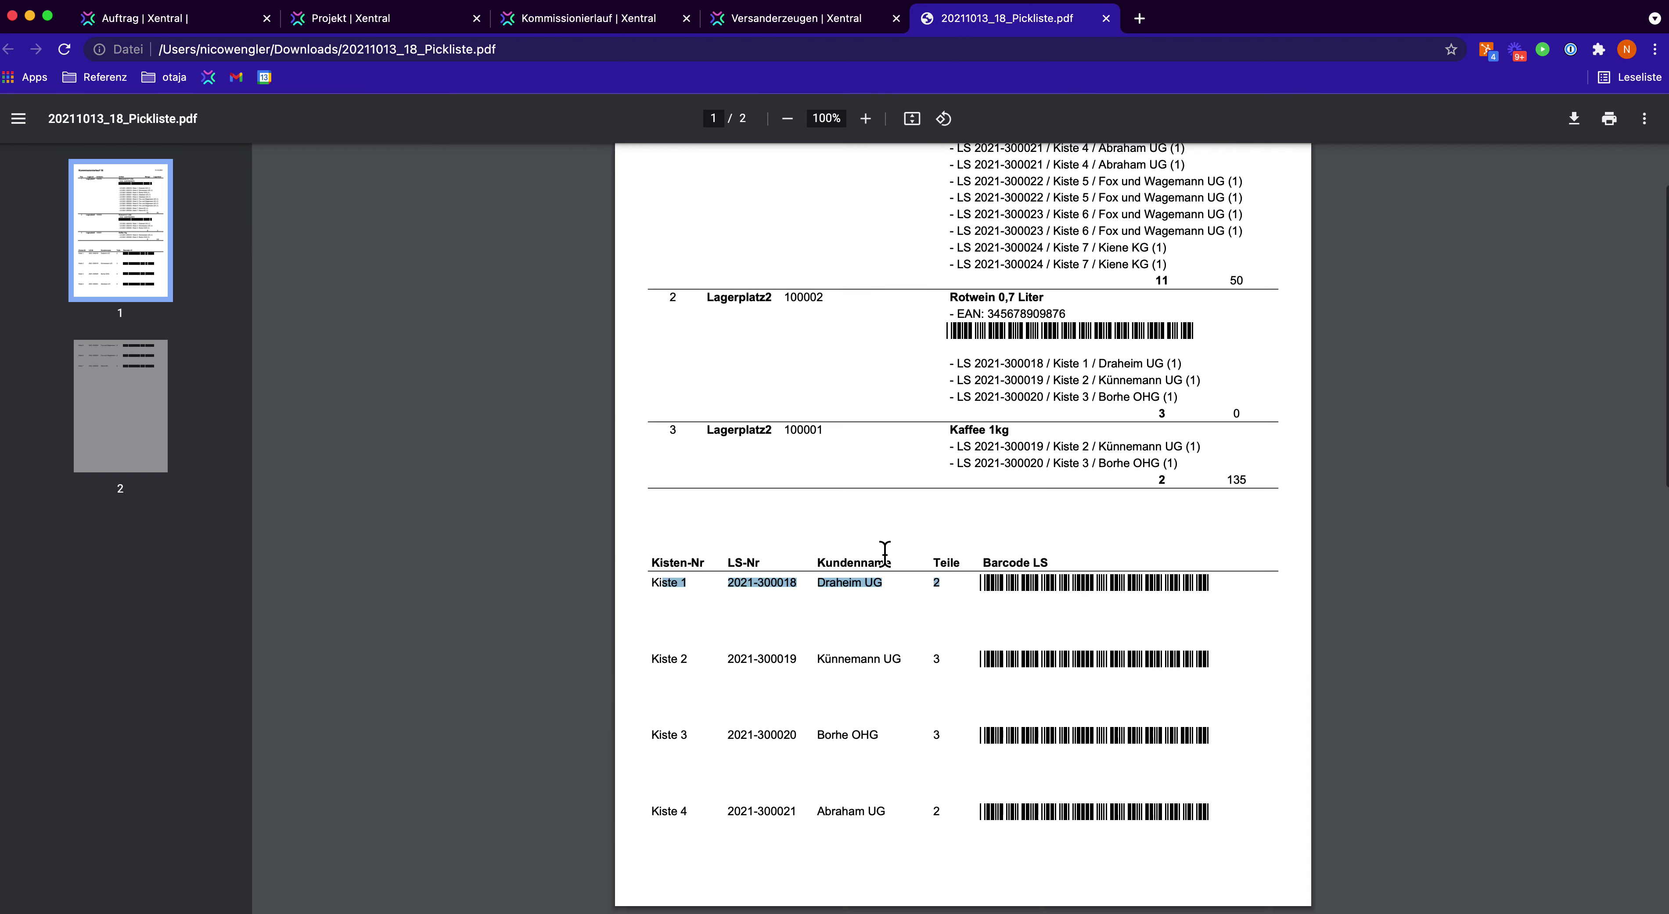
left_click_drag(664, 183, 838, 186)
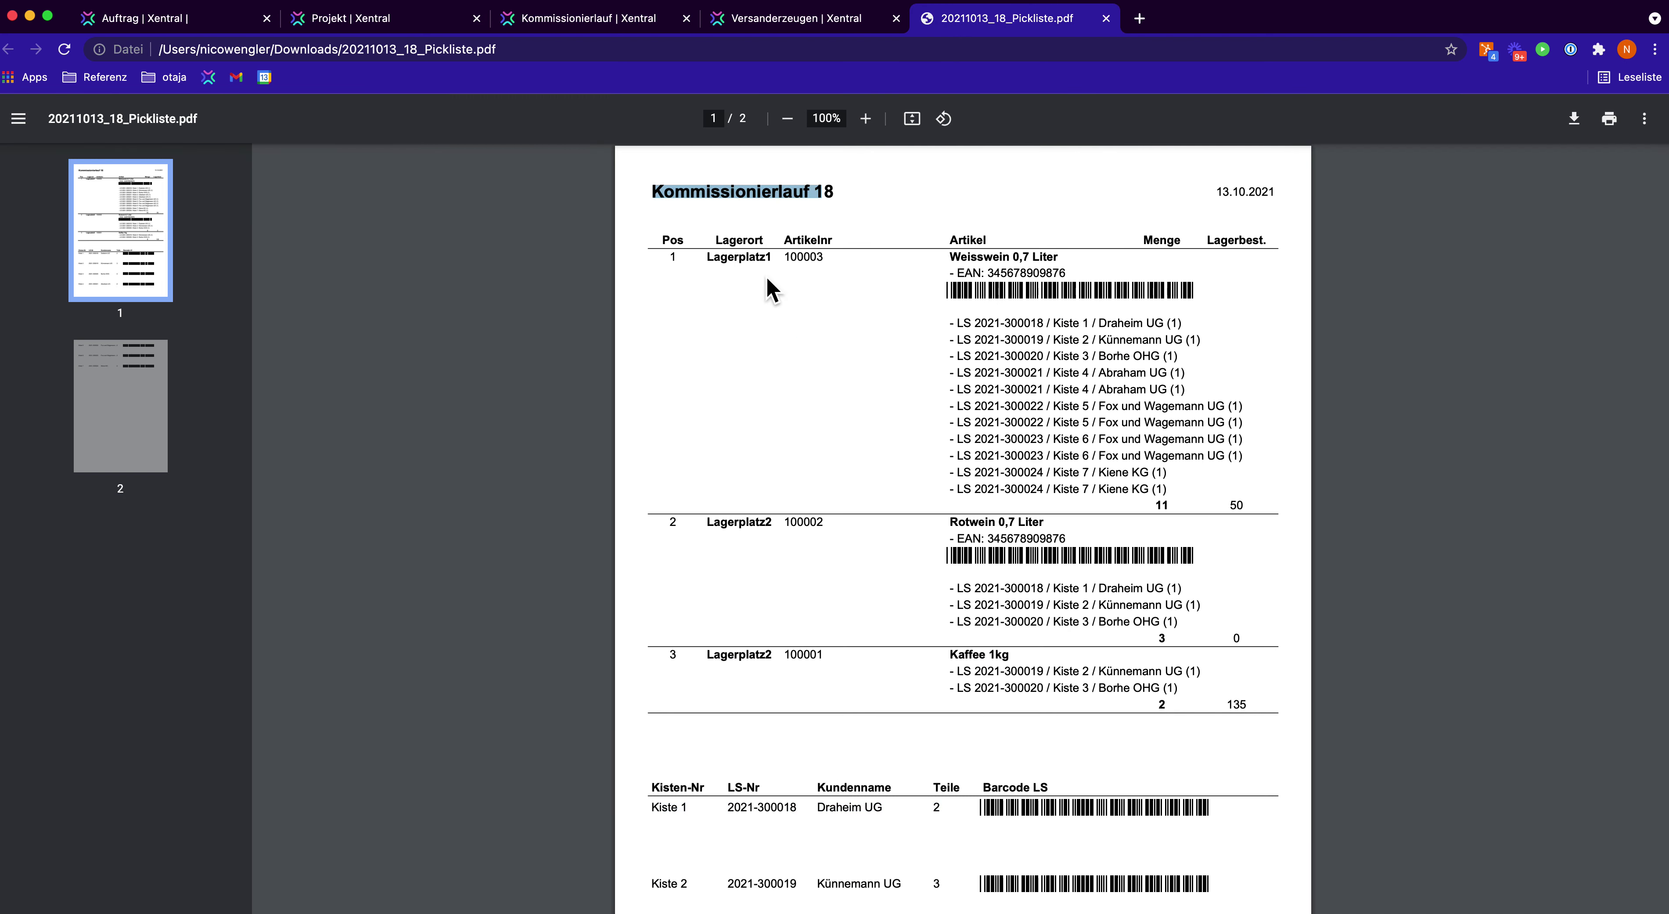
left_click_drag(715, 257, 1096, 283)
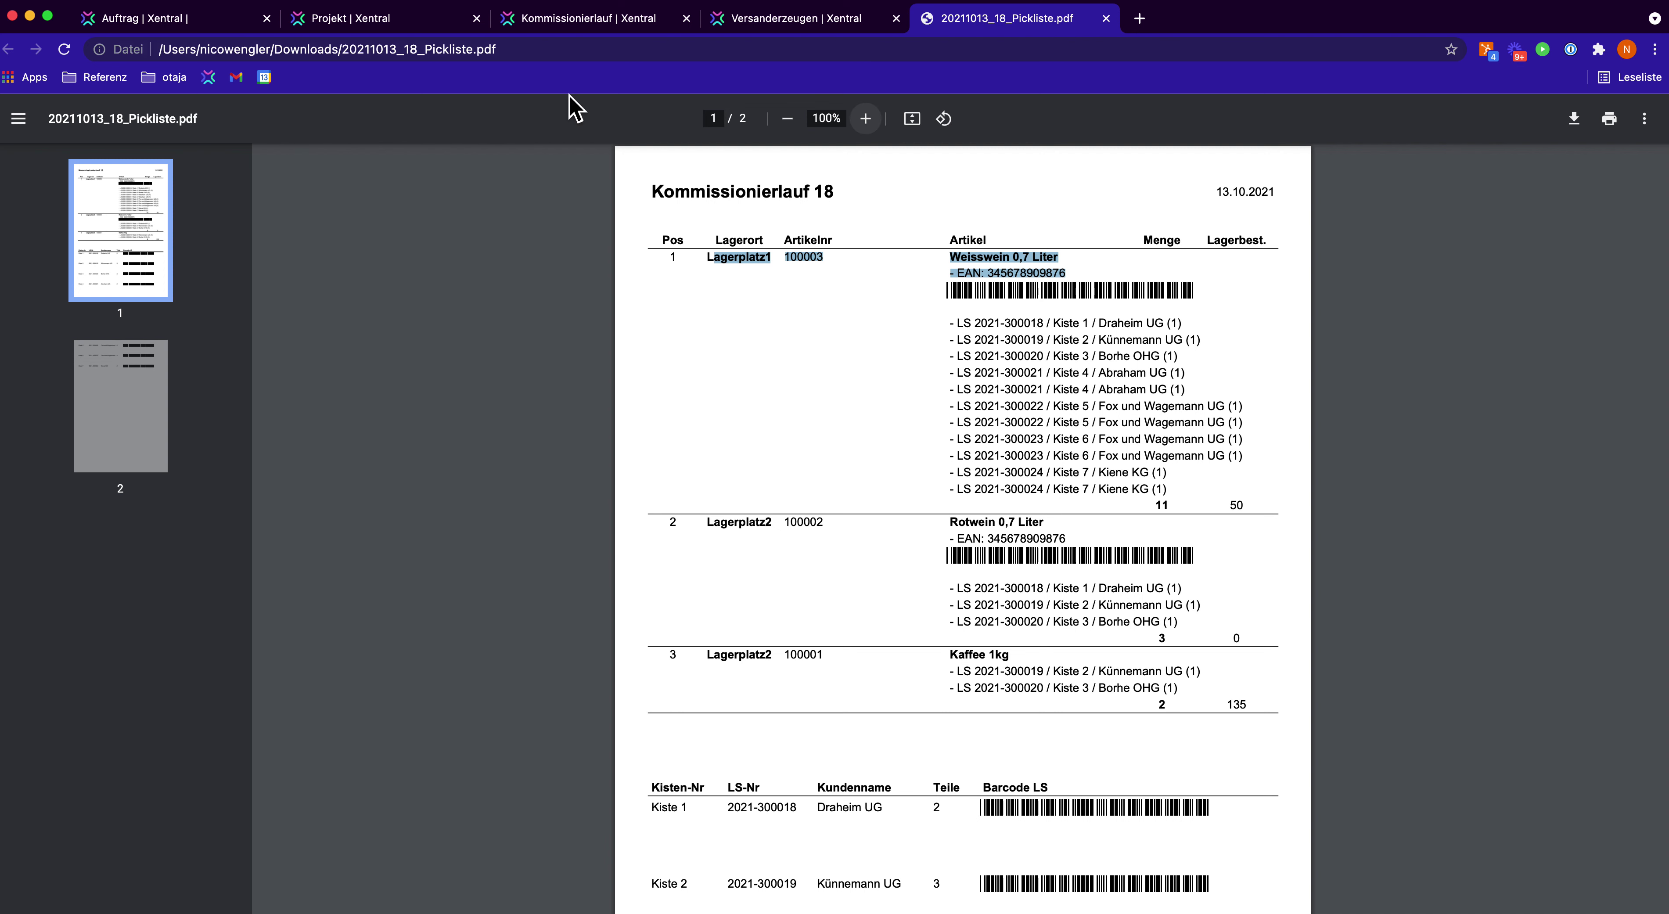
Remove the active Kommissionierlauf Nr. 60 from the Versandzentrum overview so all open deliveries are listed.
left_click(615, 19)
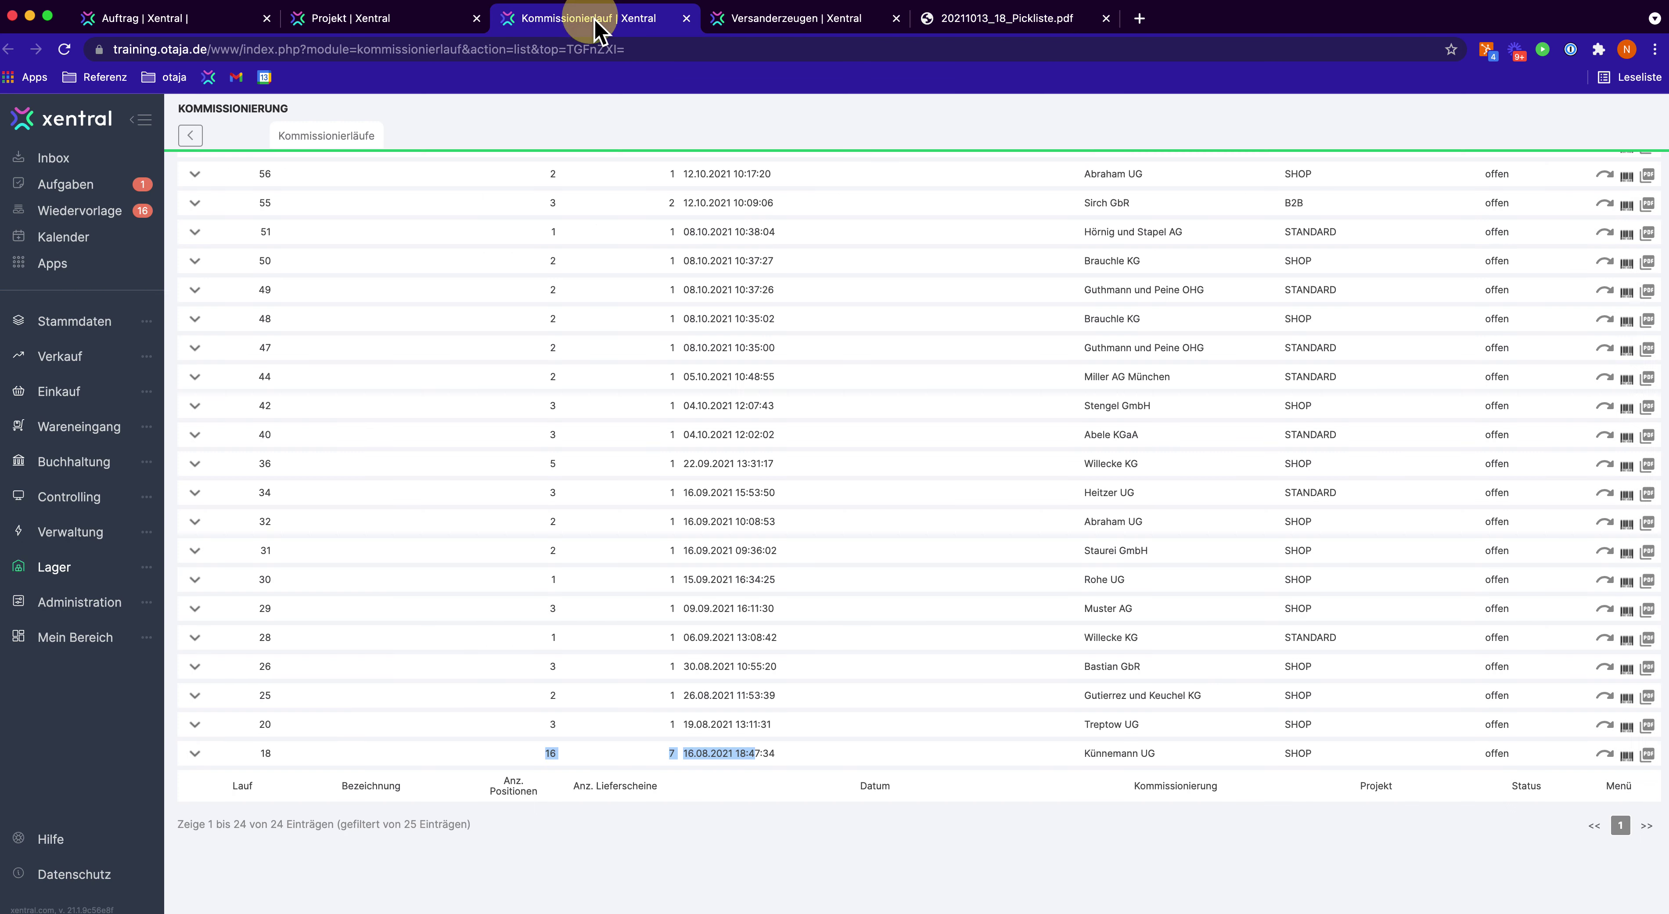
left_click(800, 23)
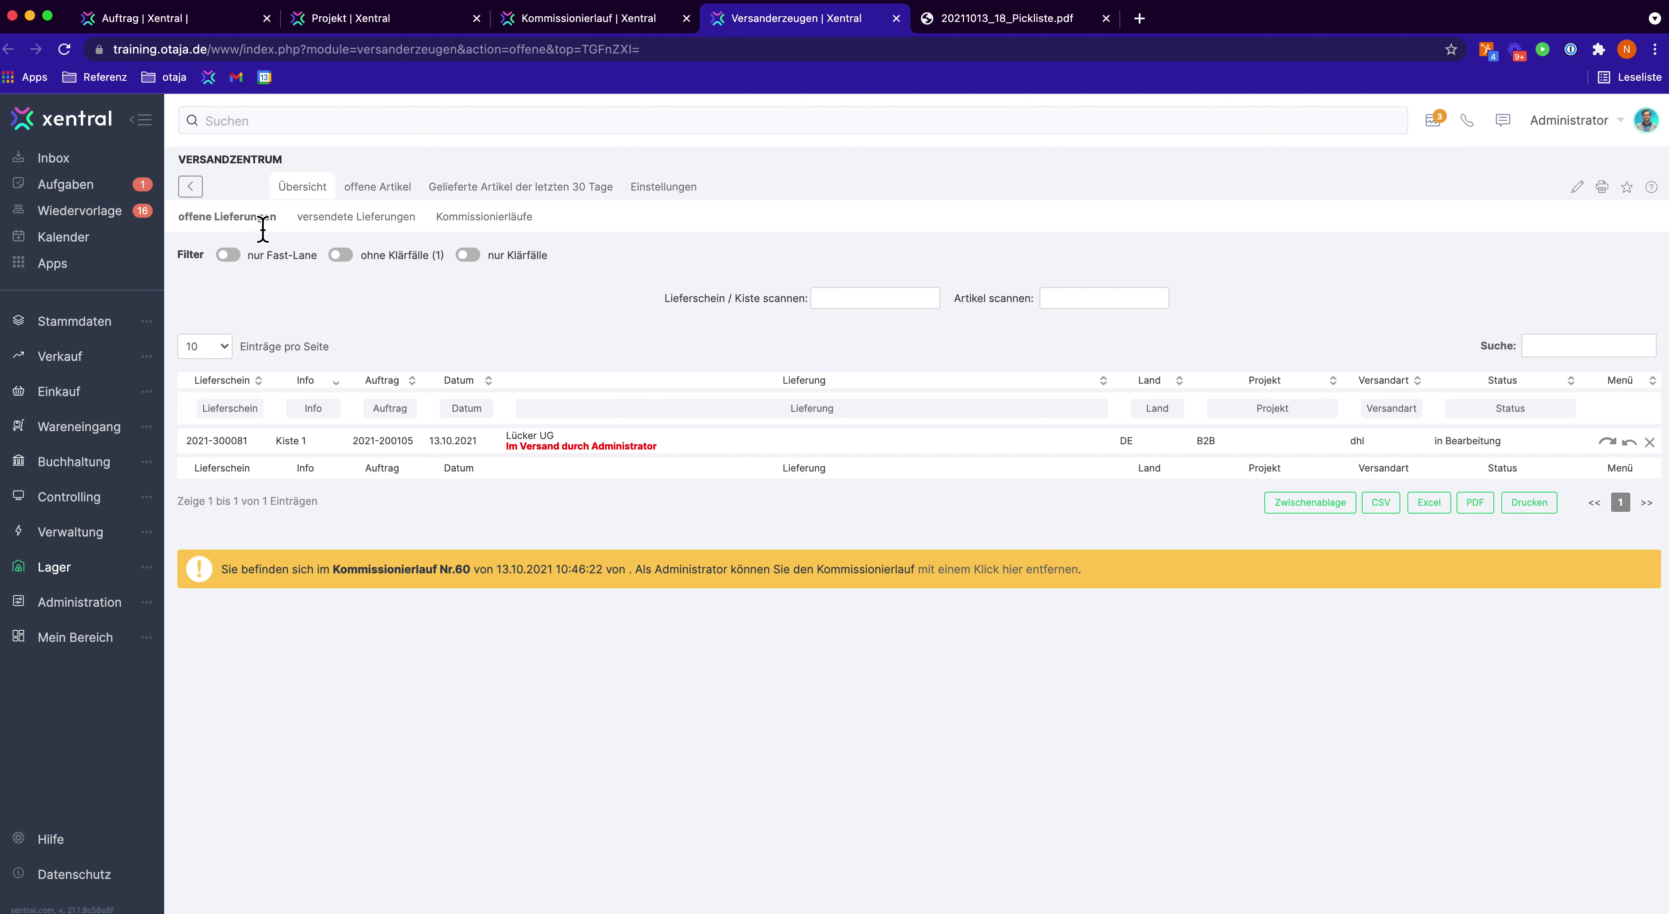
left_click(1008, 569)
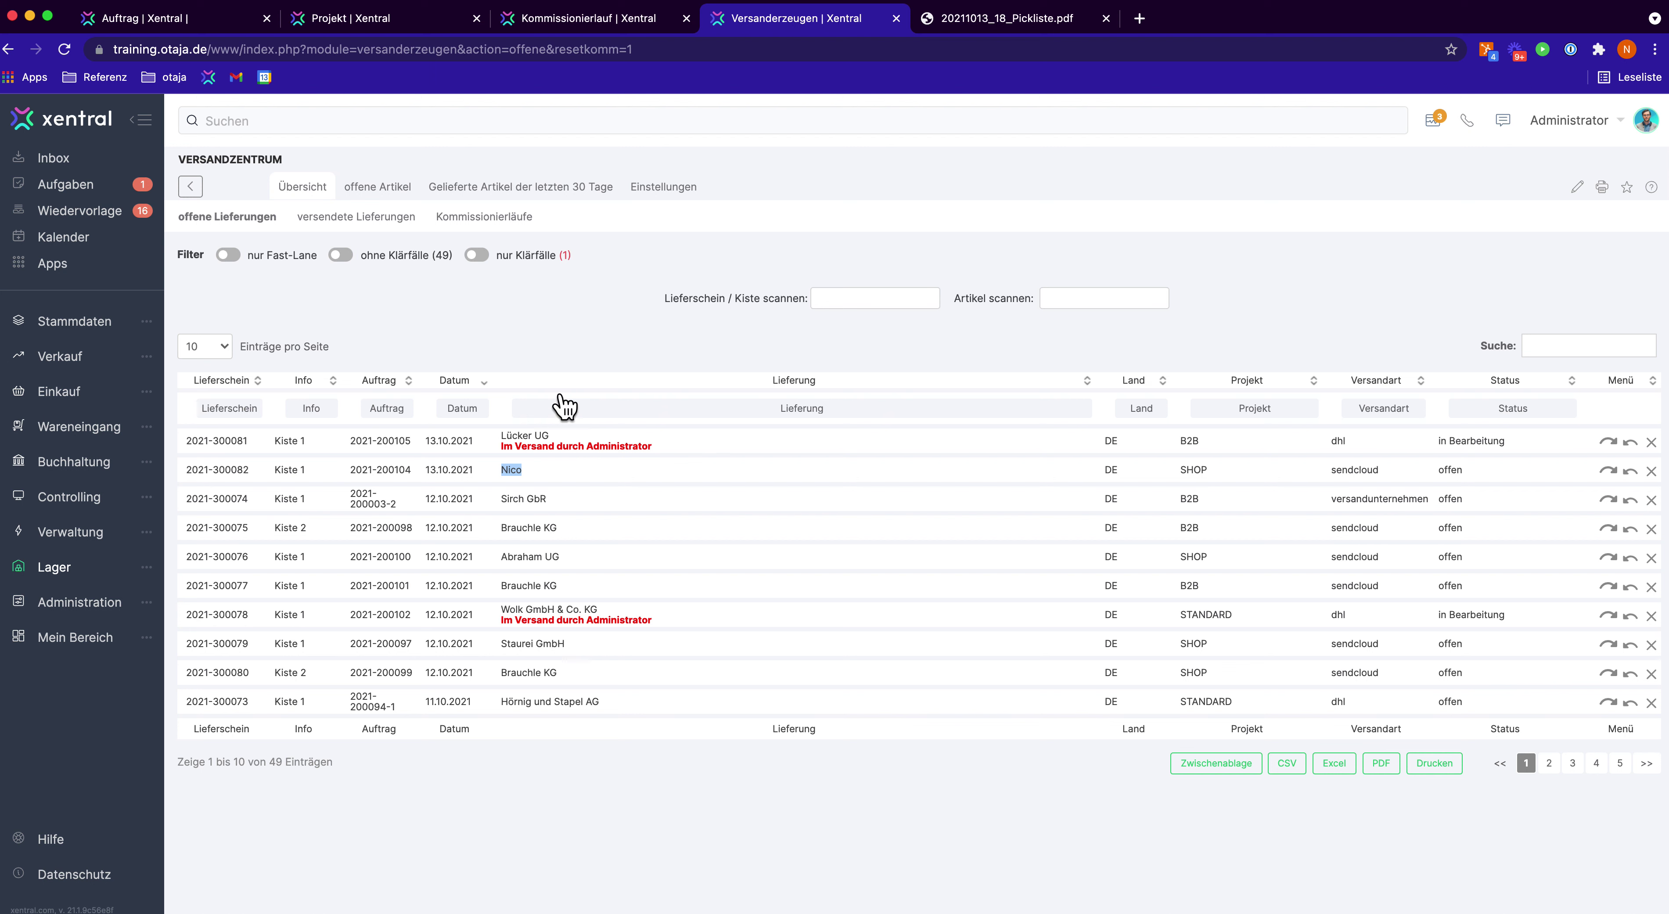
Review the open Kommissionierläufe, the pick list PDF, and the SHOP project's Kommissionierliste and Kommissionierverfahren settings.
left_click(586, 20)
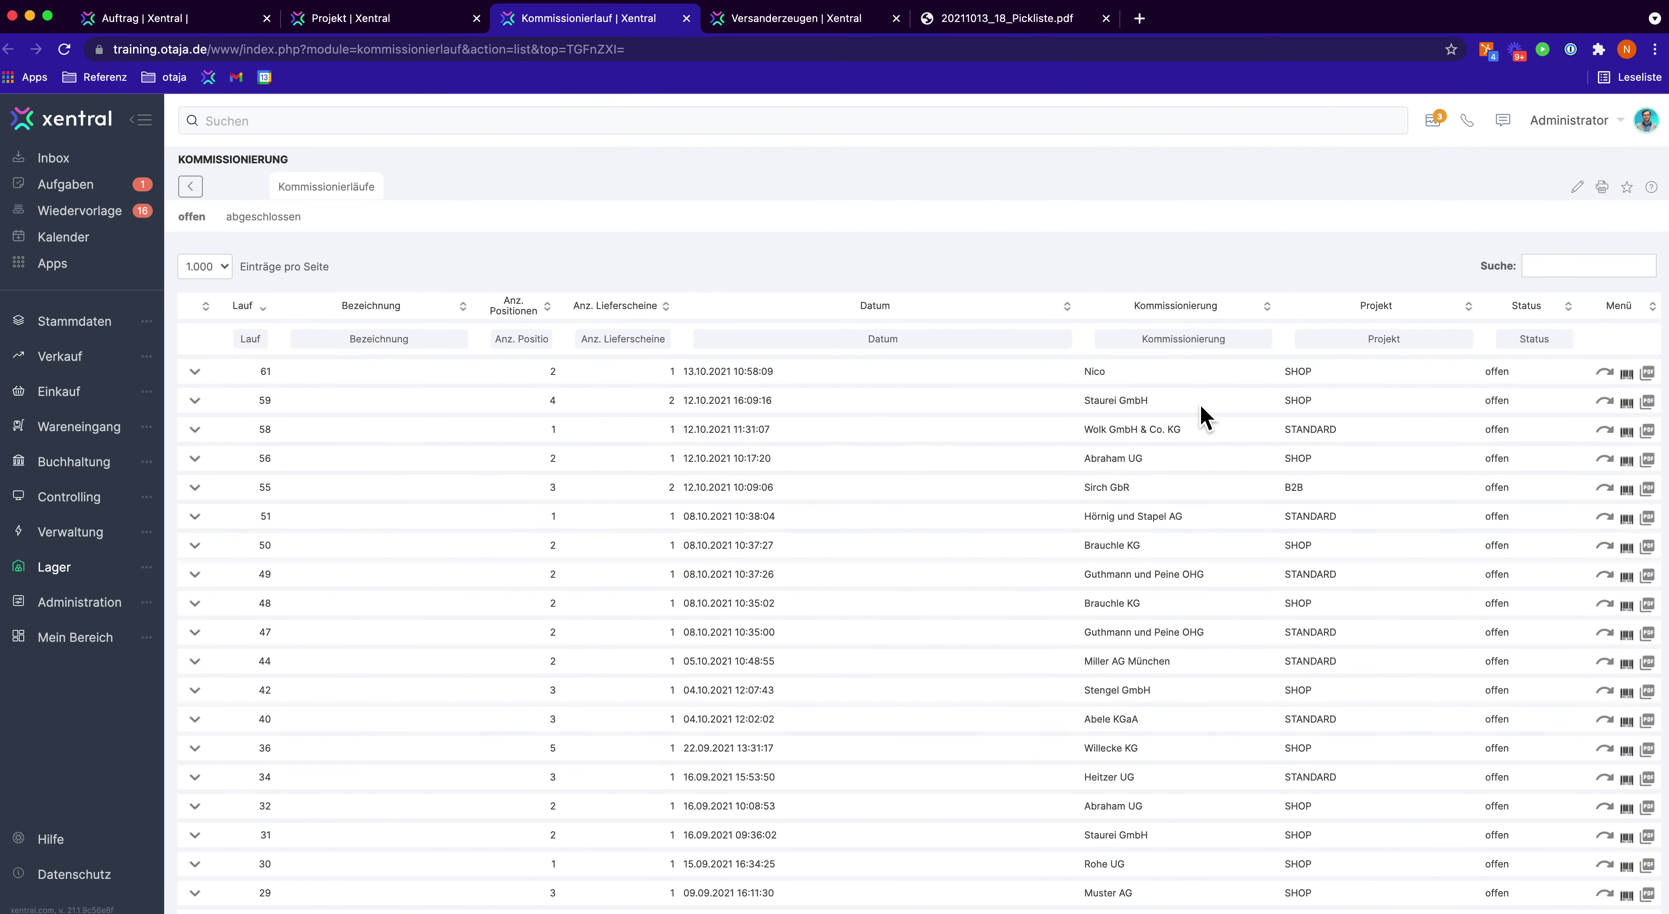
left_click(1006, 20)
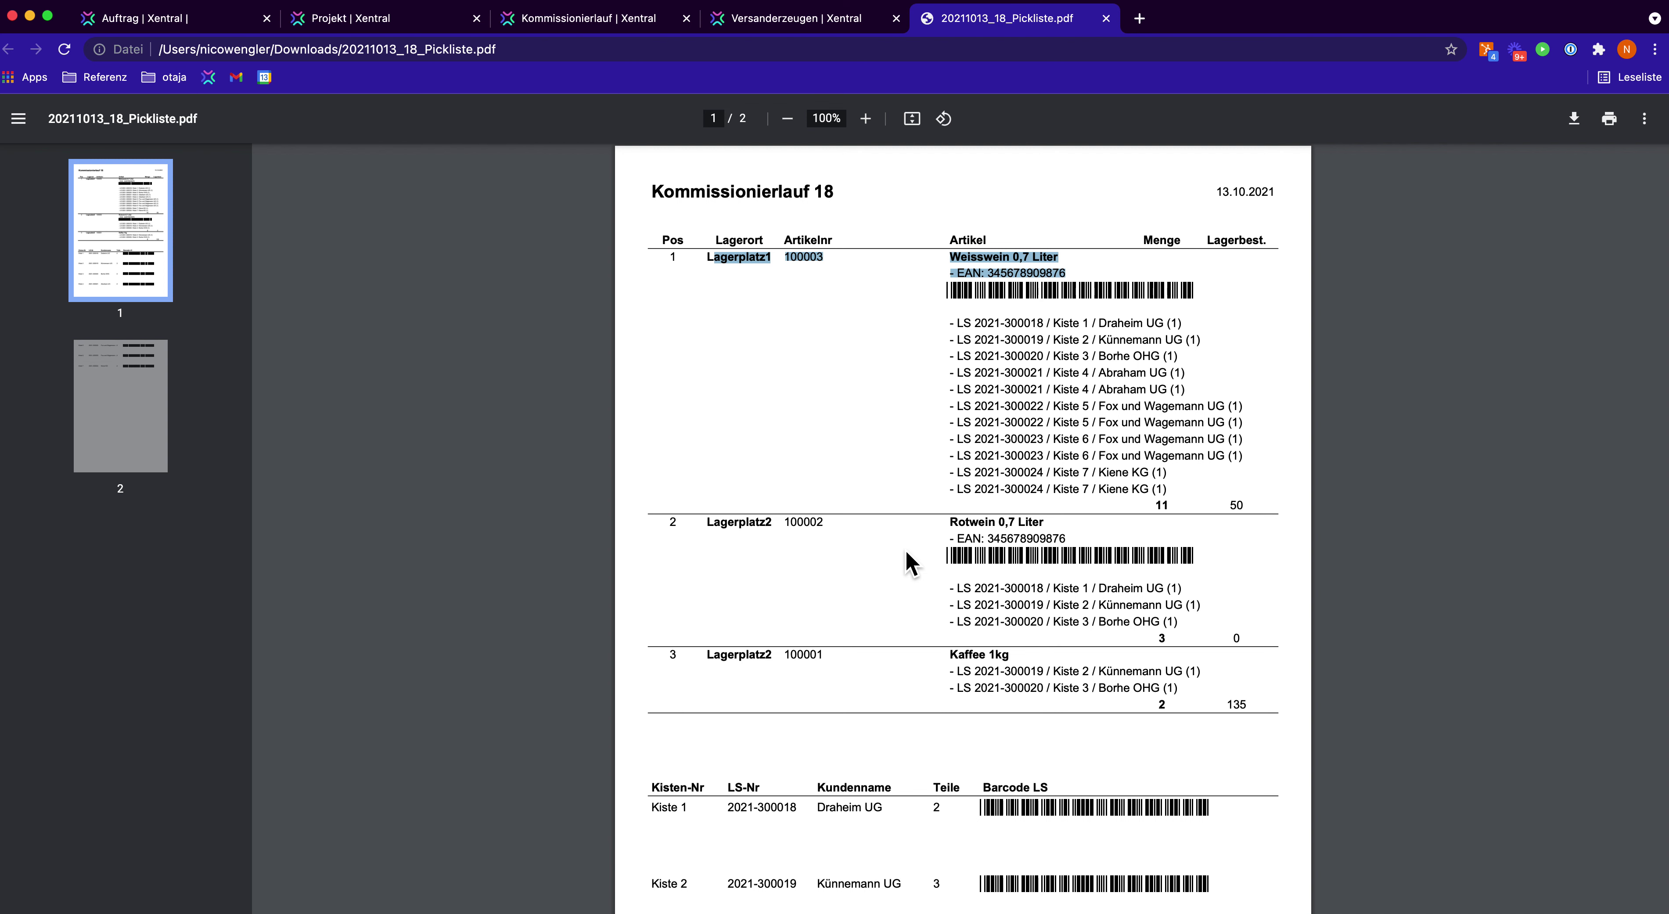
left_click(421, 18)
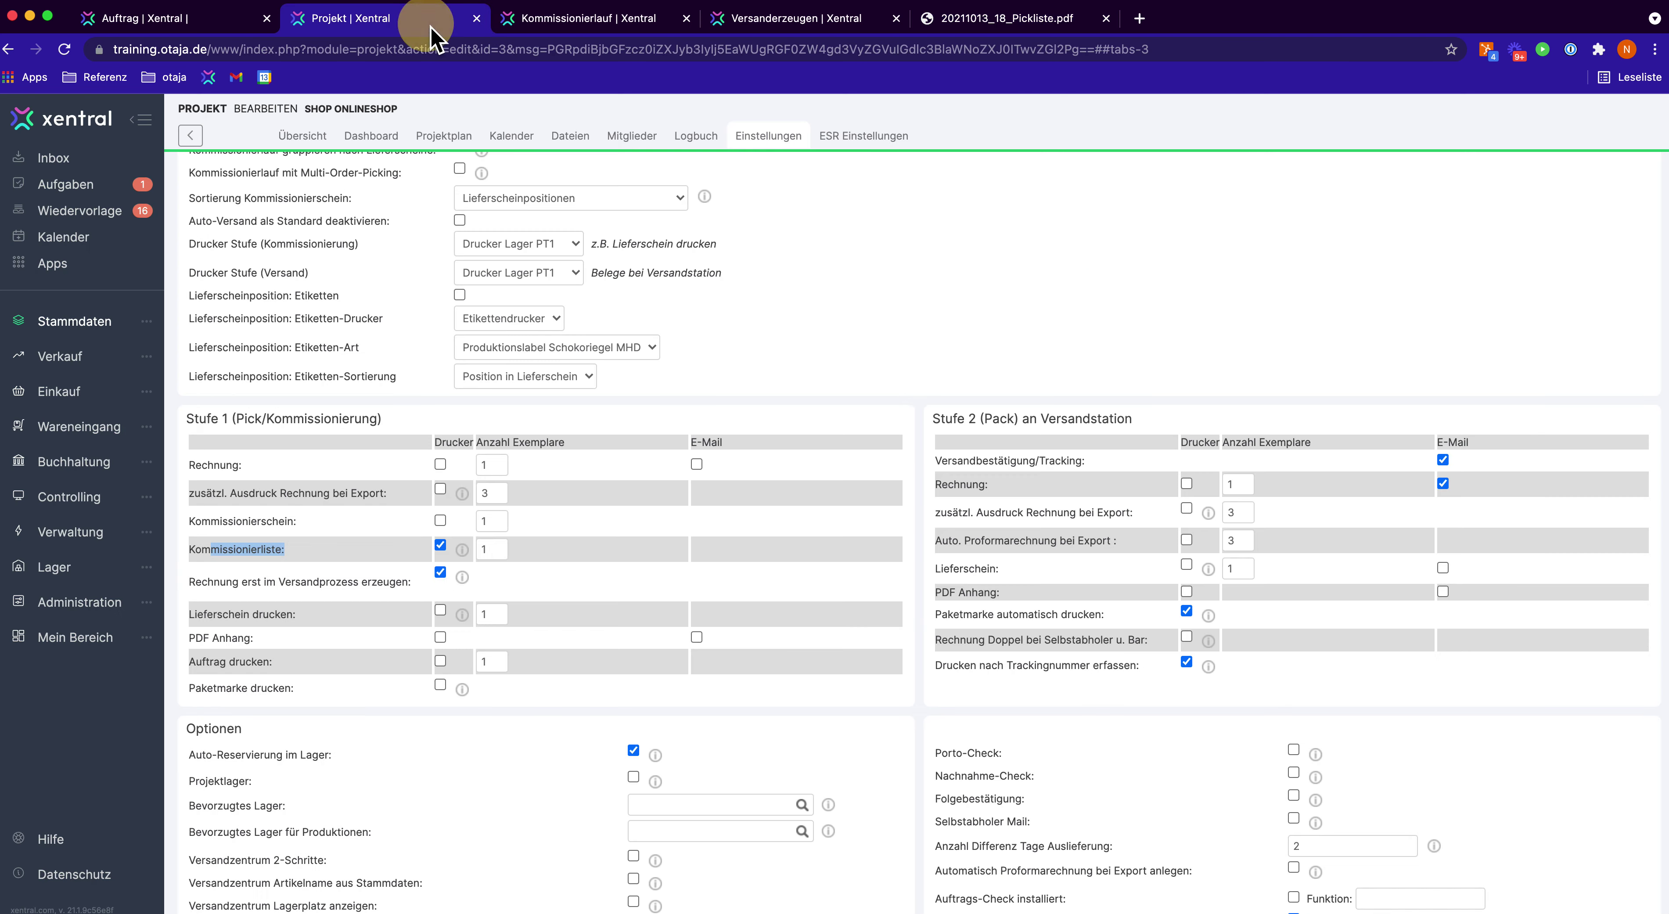
left_click(224, 543)
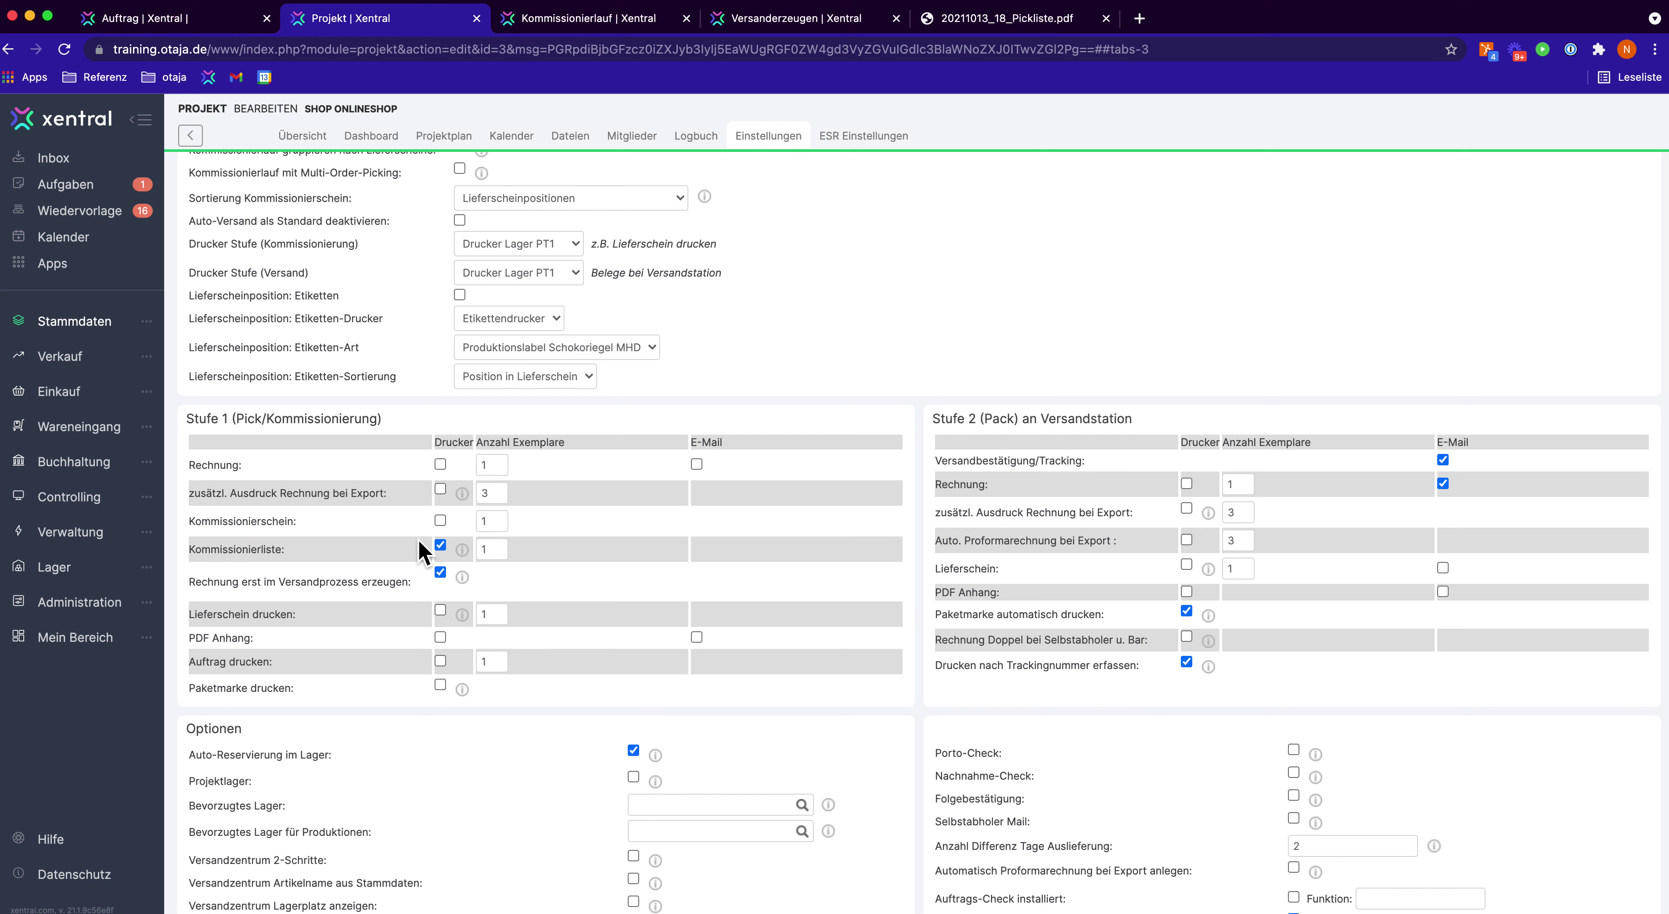
scroll(499, 331, "up", 3)
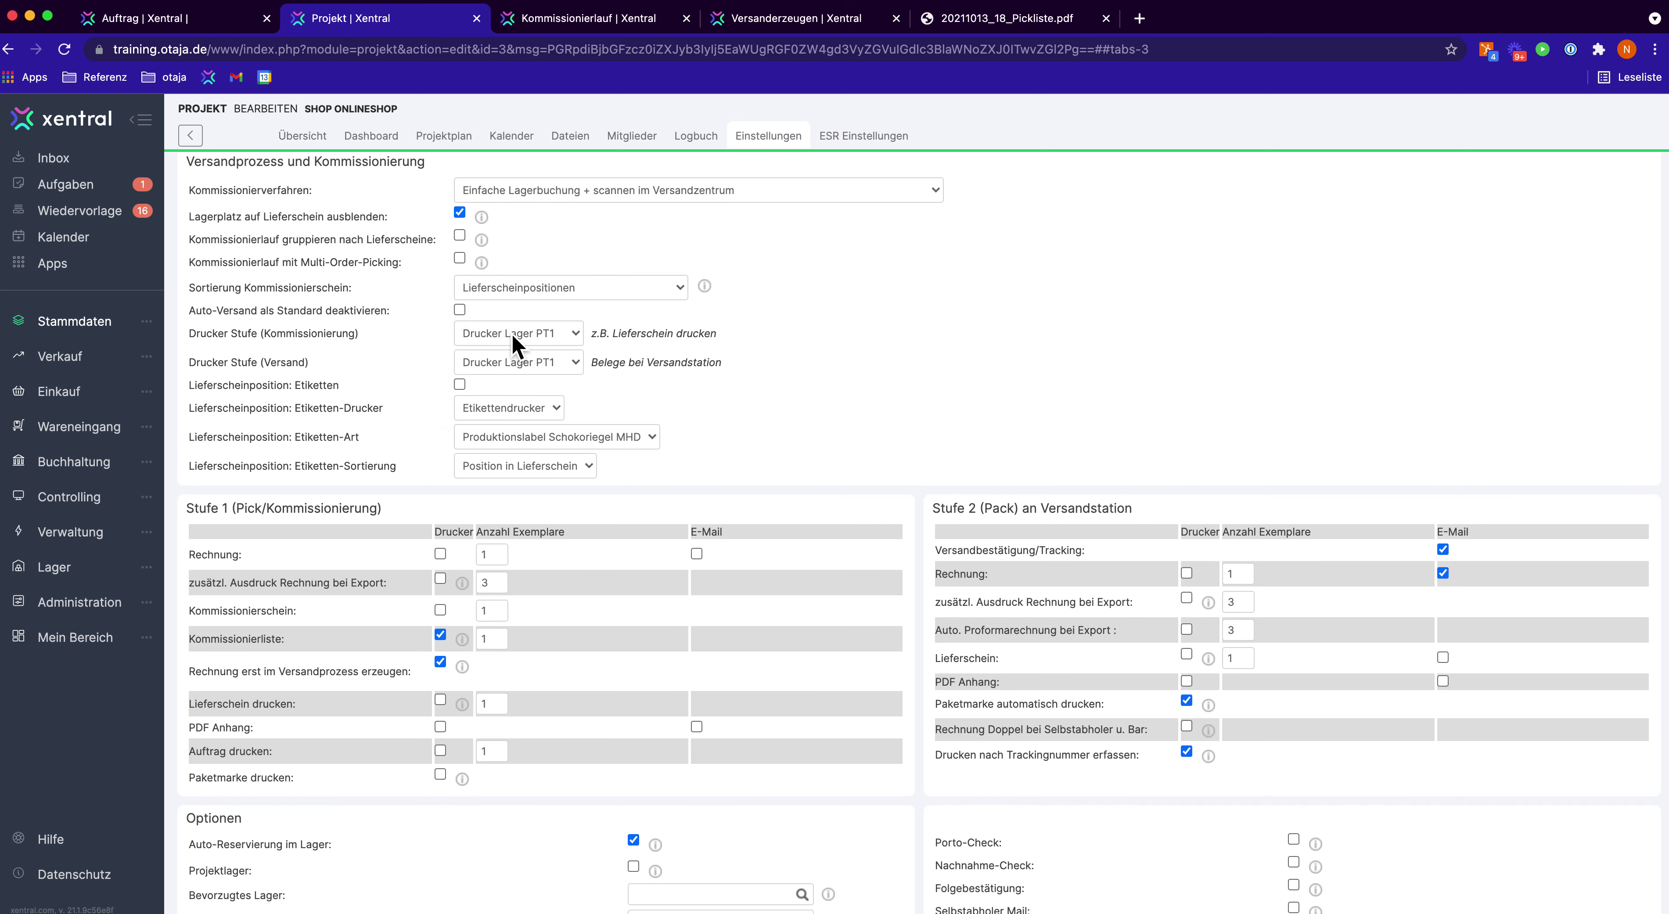
Open the details of Kommissionierlauf 61 dated 13.10.2021.
left_click(648, 19)
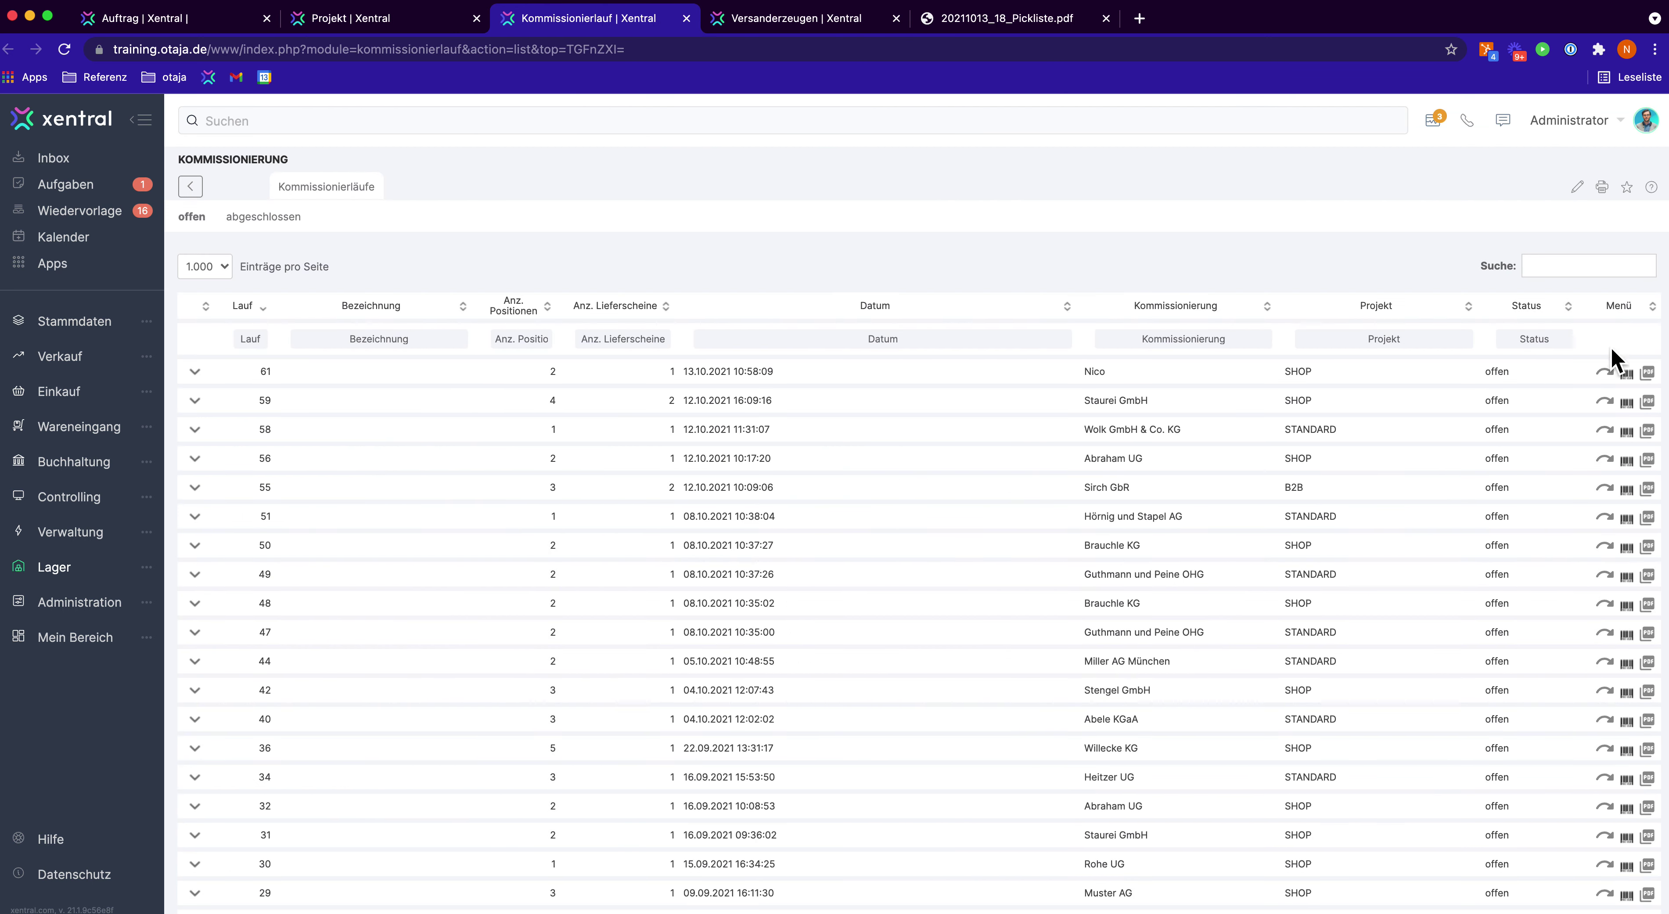
left_click(728, 372)
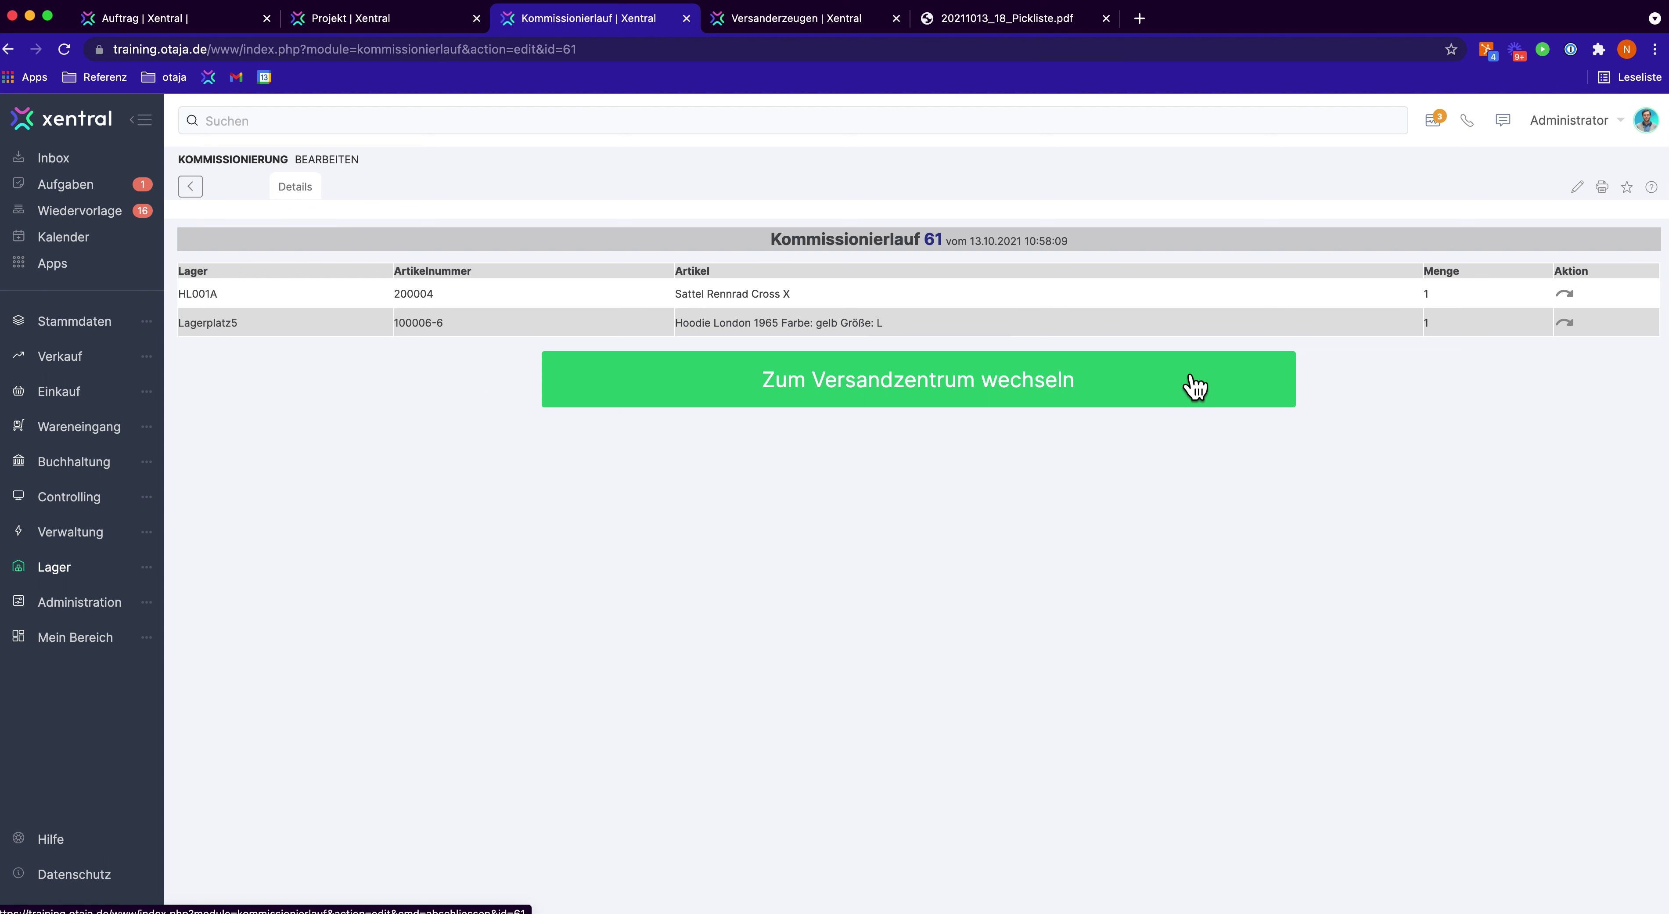
left_click_drag(766, 245, 1030, 243)
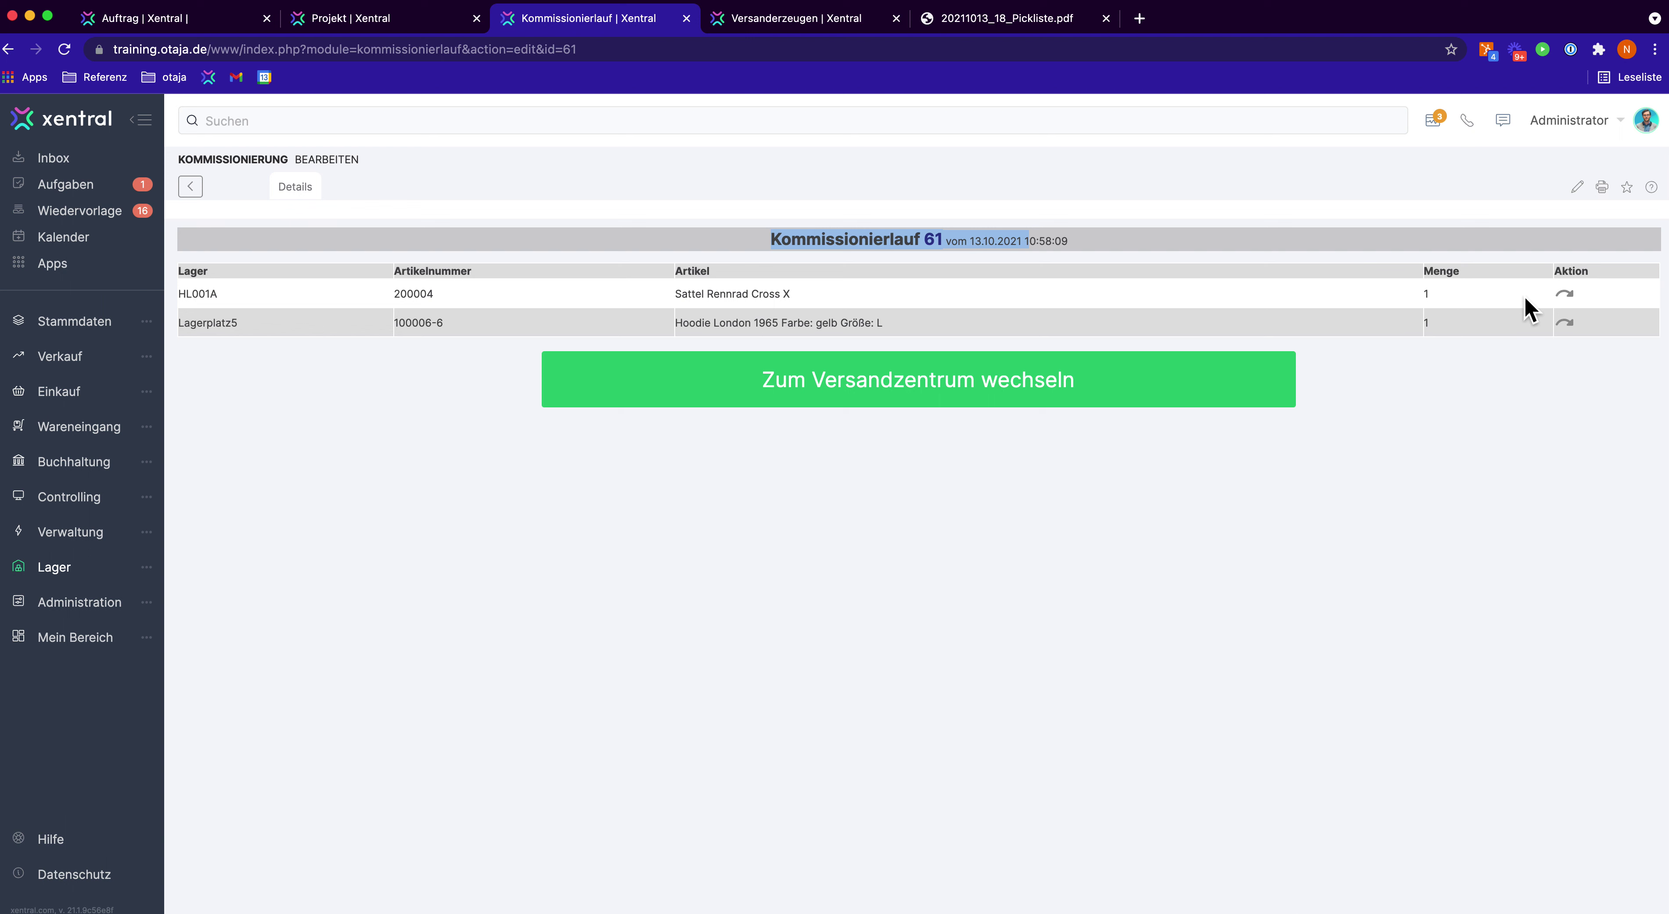
Confirm the pick of Sattel Rennrad Cross X from HL001A and switch Kommissionierlauf 61 to the Versandzentrum.
left_click(1578, 395)
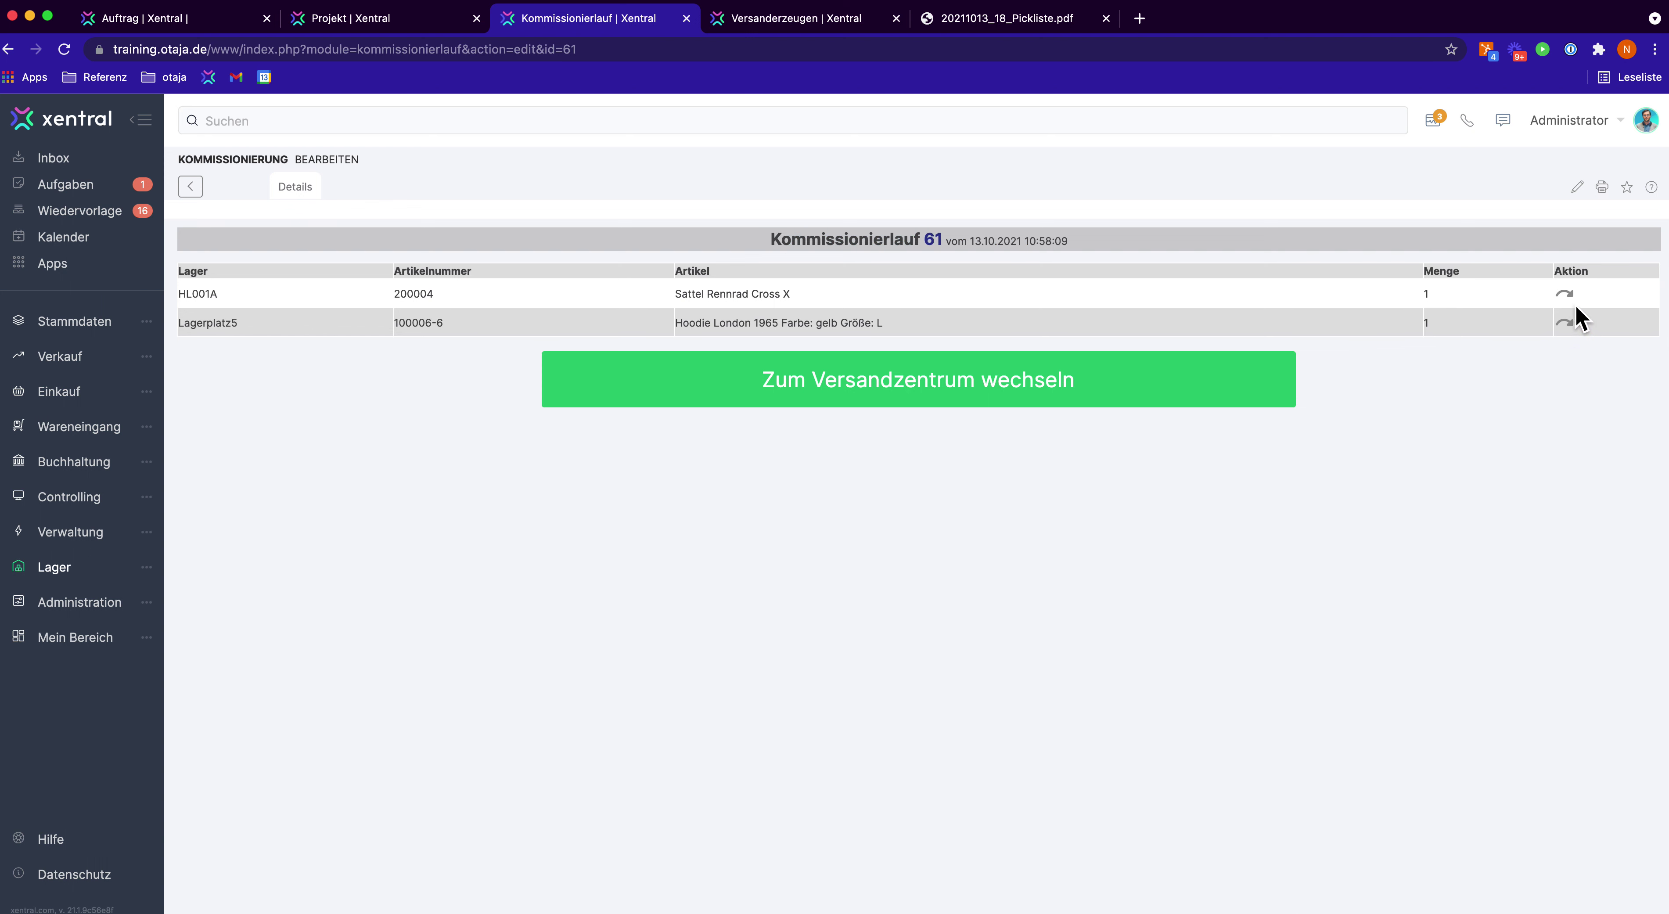
left_click(1567, 295)
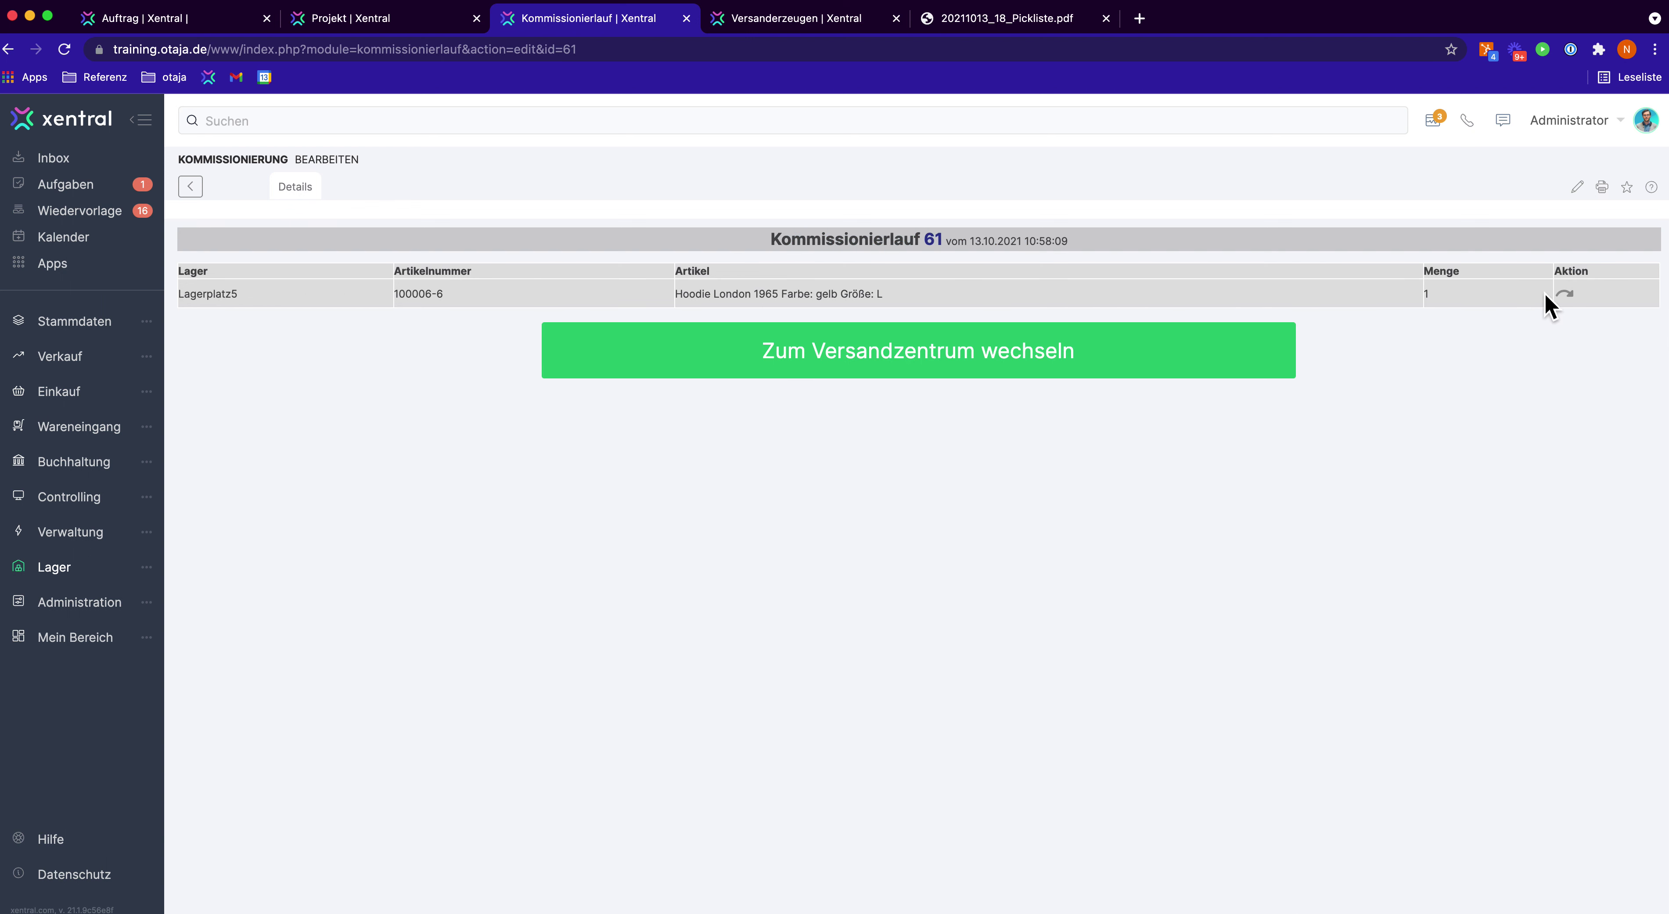
left_click(883, 371)
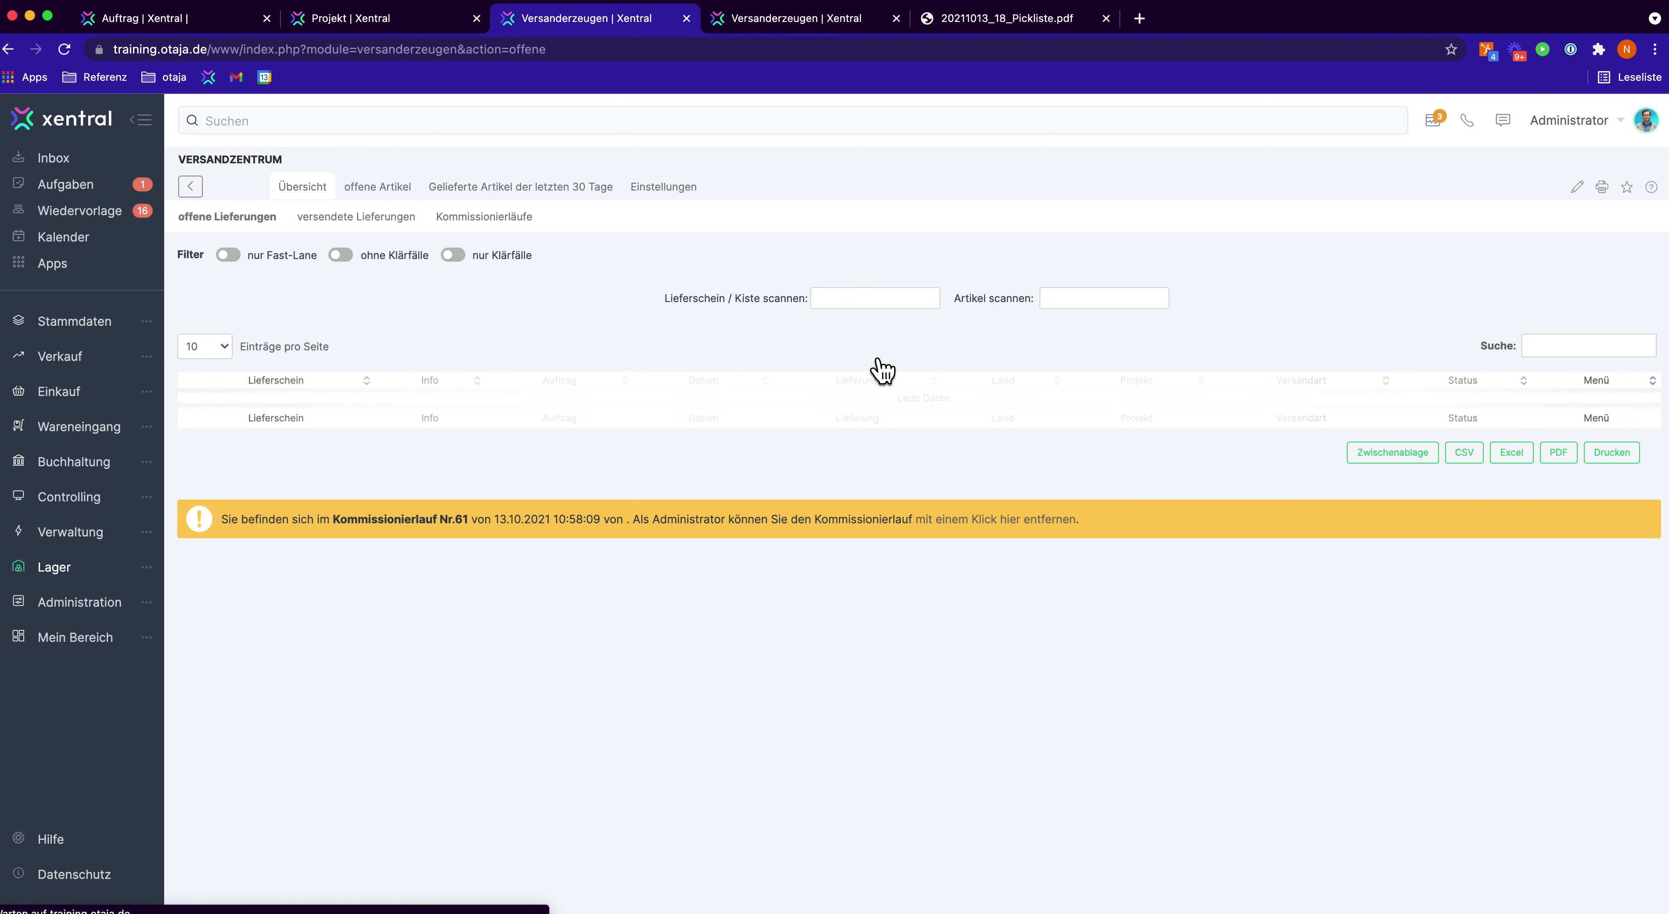
Compare the unfiltered Versandzentrum list with the one for Kommissionierlauf 61 and check its delivery note number and scan field.
left_click(758, 29)
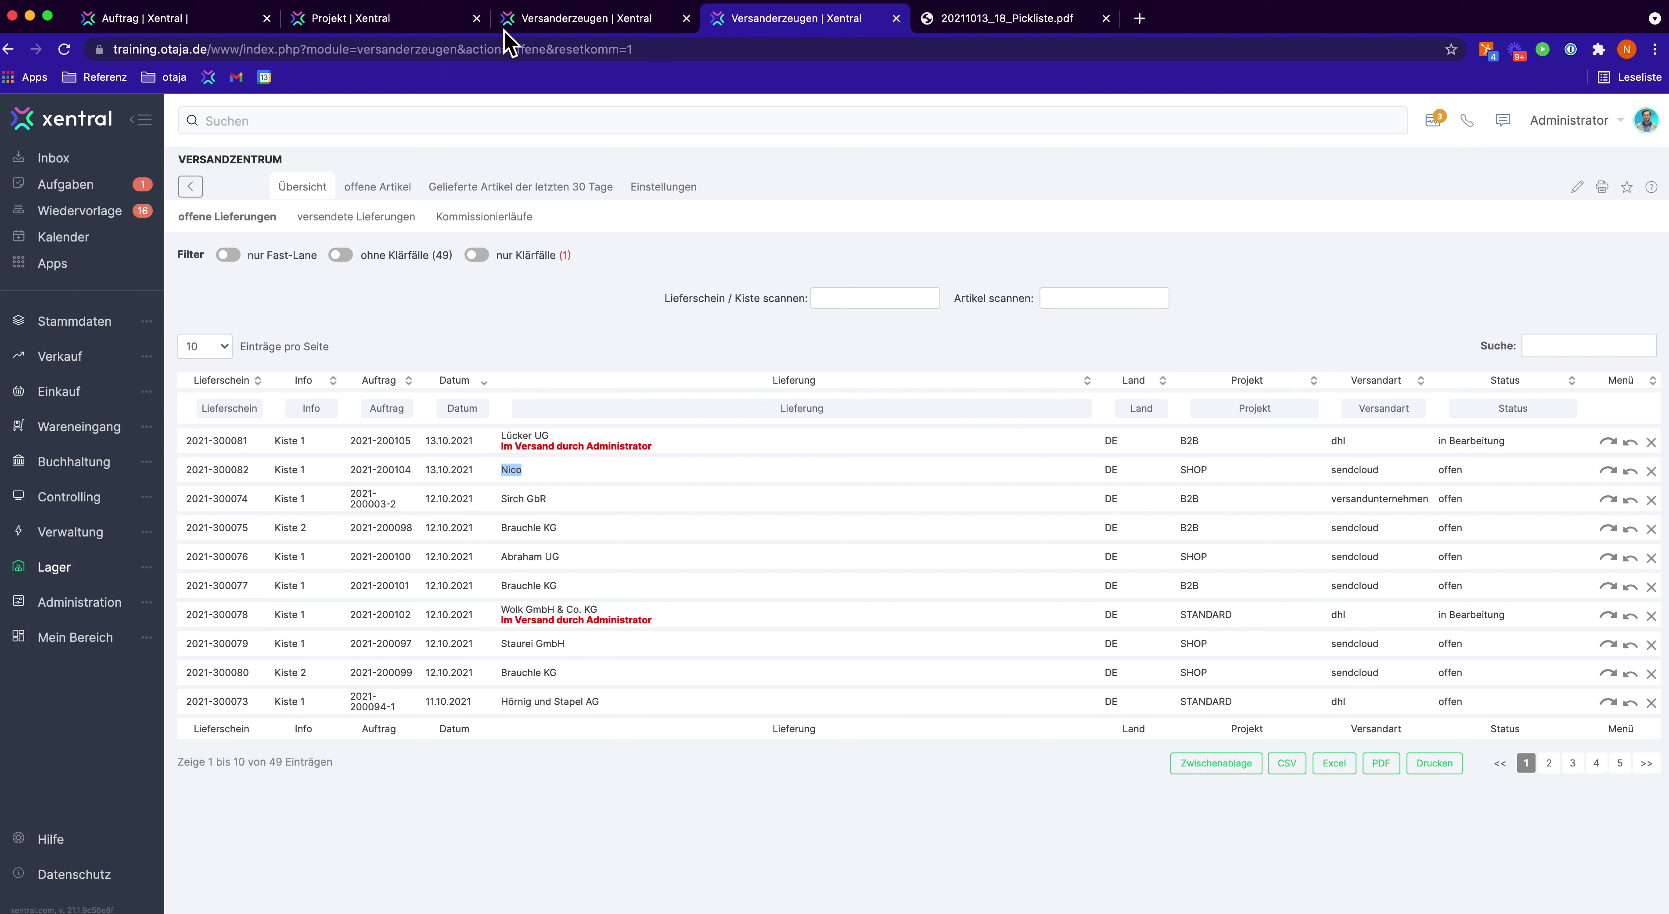
left_click(557, 27)
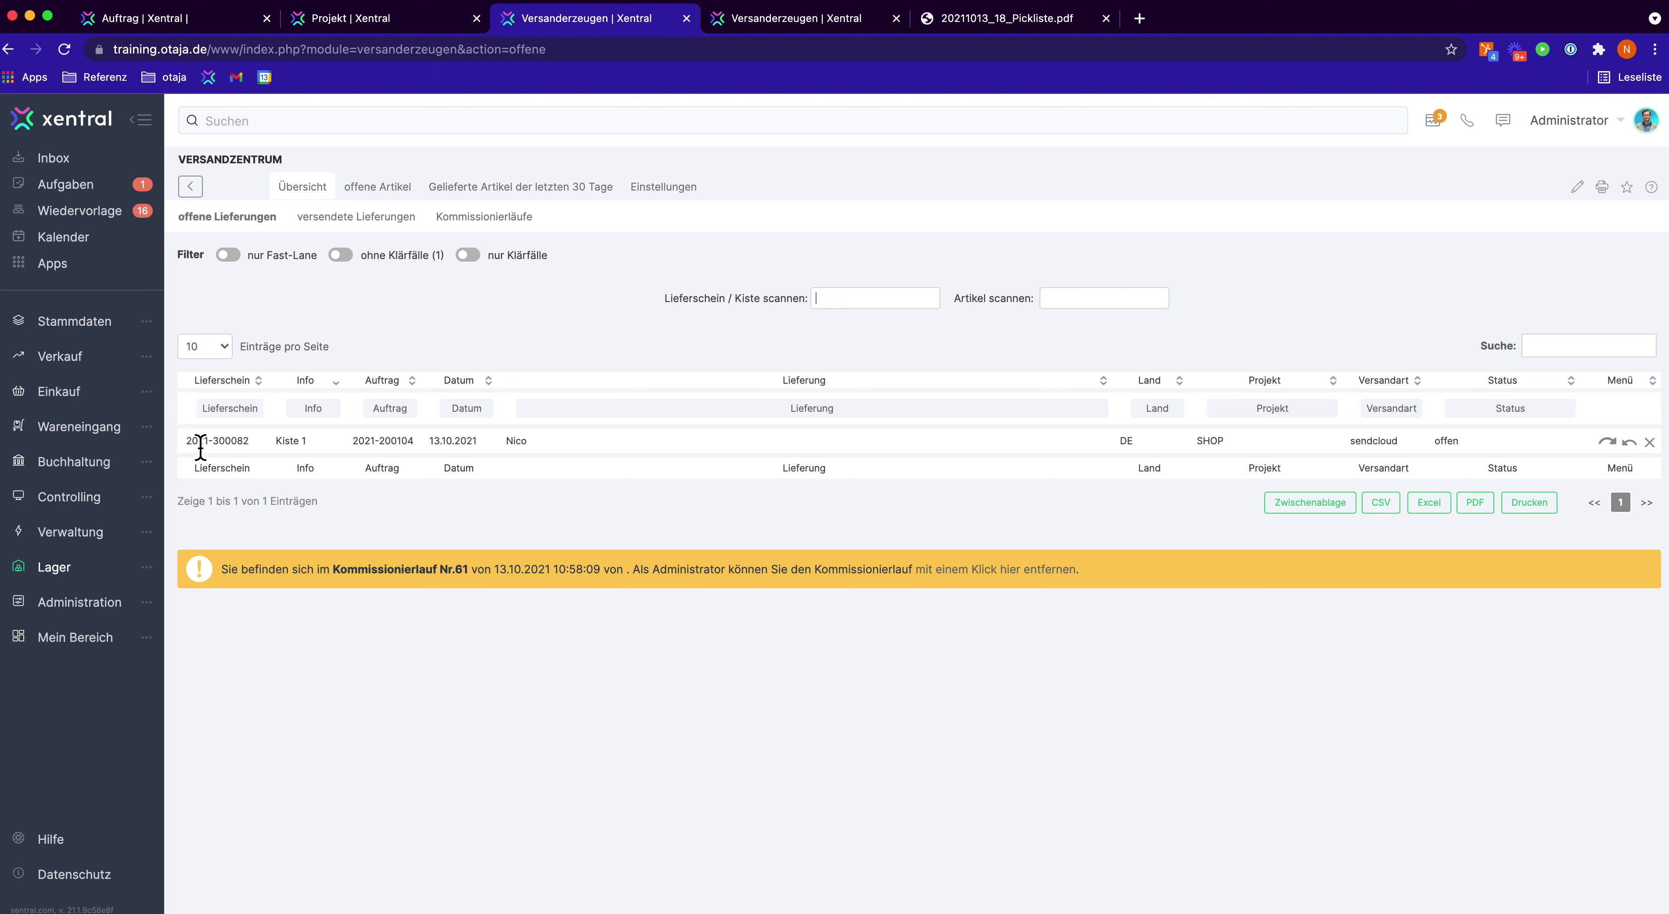
left_click(188, 439)
left_click_drag(212, 446, 259, 450)
double_click(702, 298)
Check the SHOP project's Stufe 1 print options and the box table with delivery note barcodes in the pick list PDF.
left_click(398, 19)
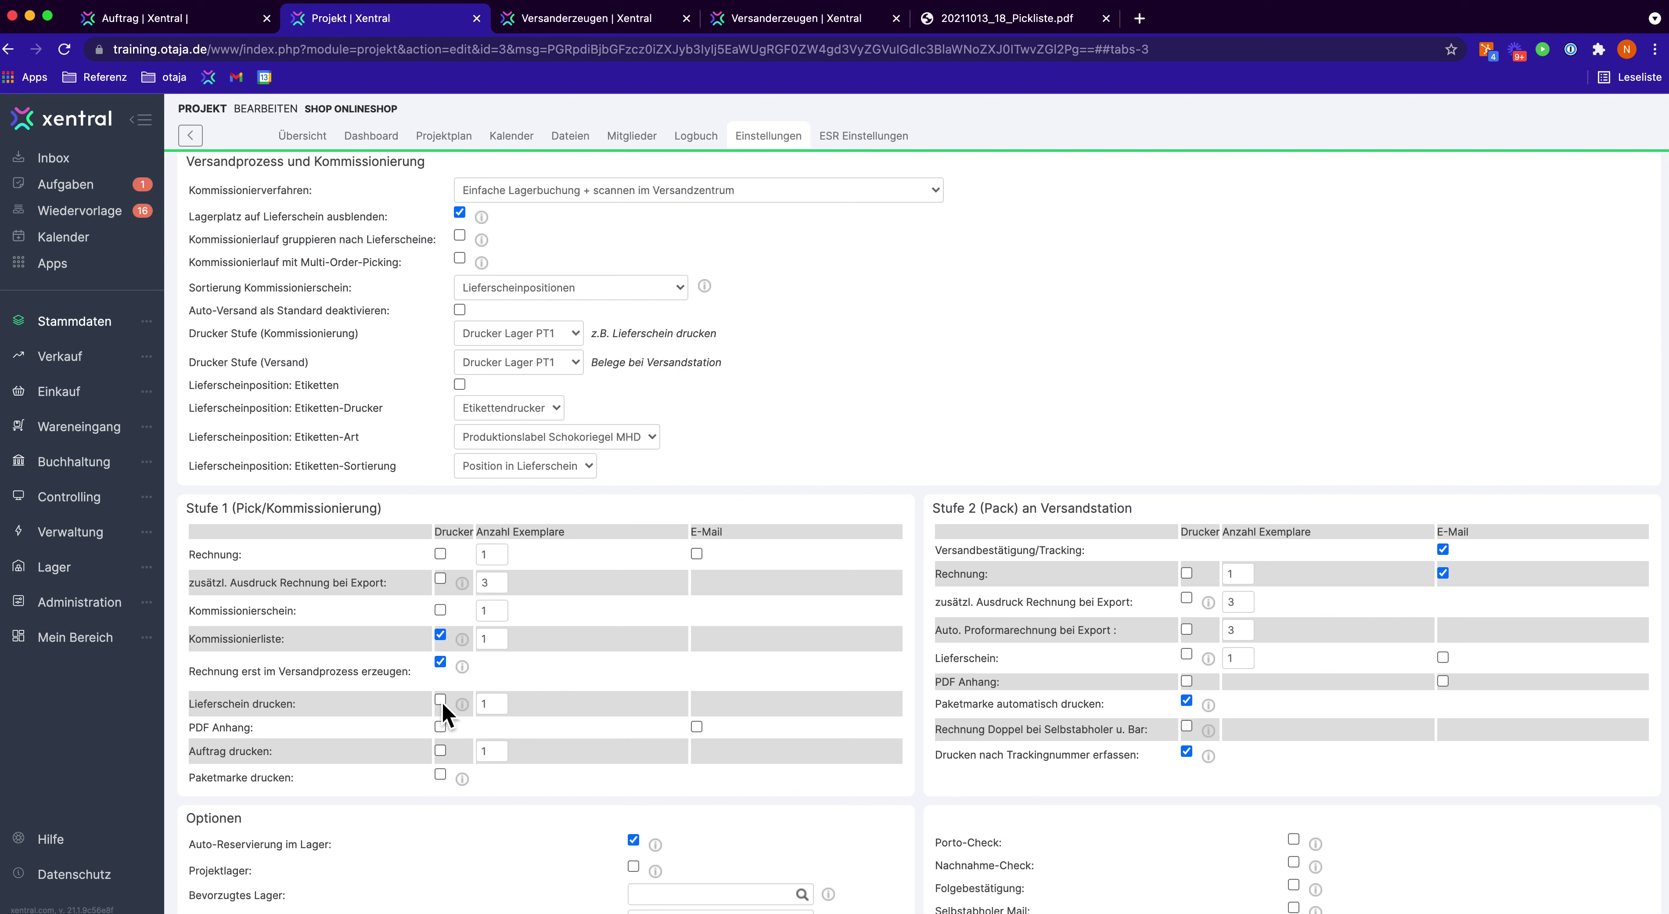
mouse_move(446, 708)
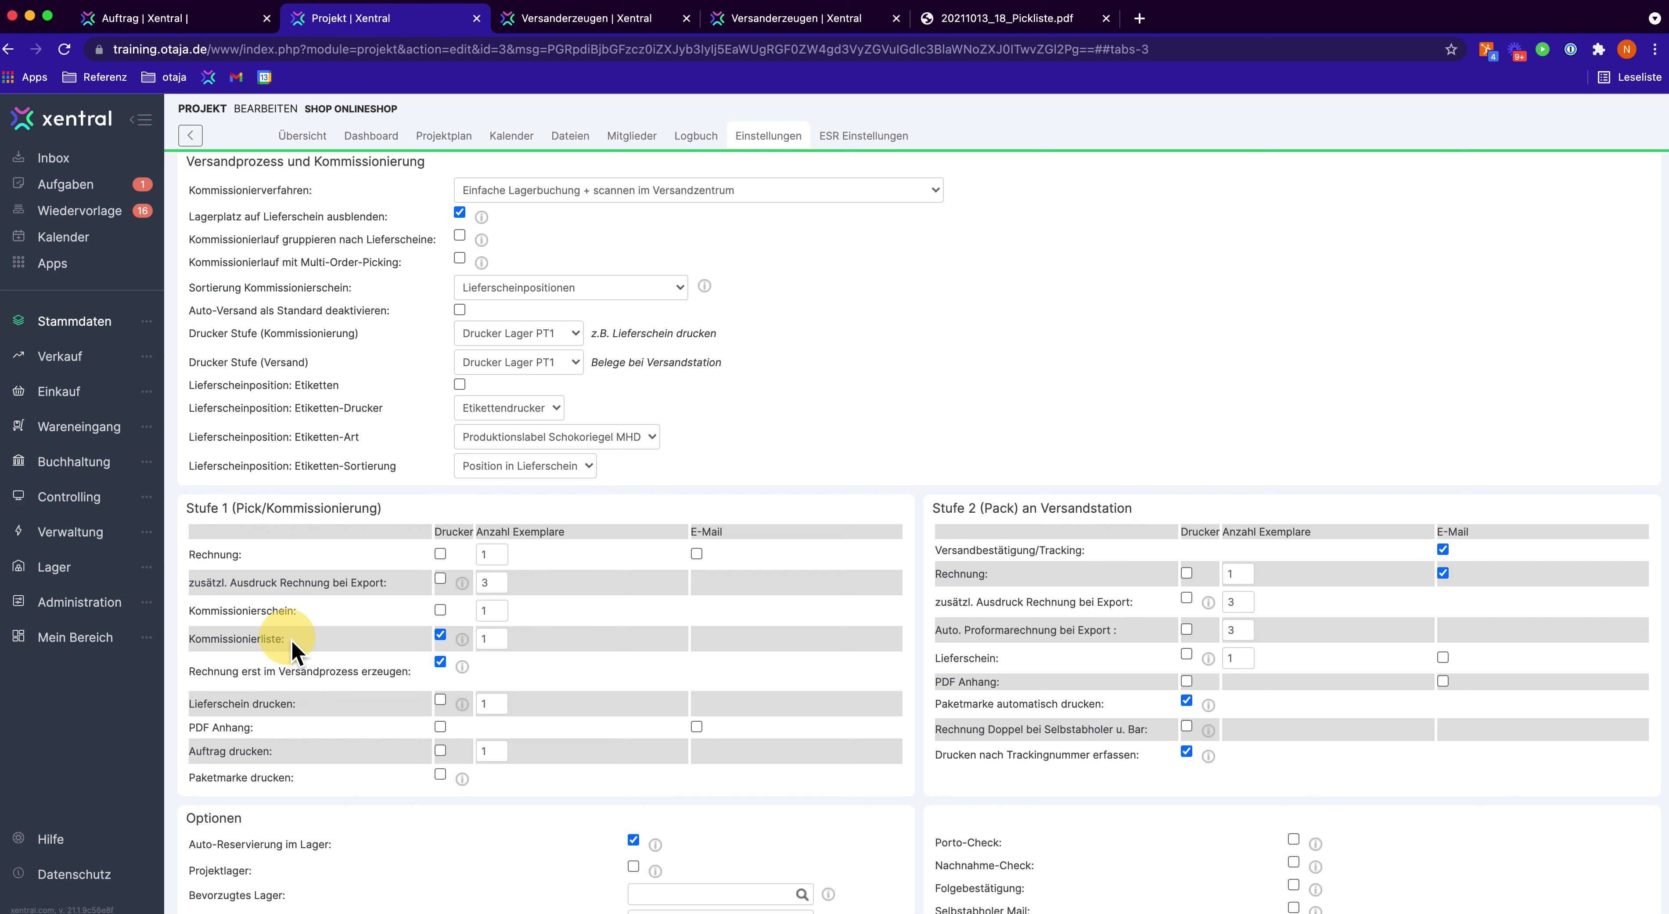
left_click(961, 23)
scroll(907, 444, "down", 7)
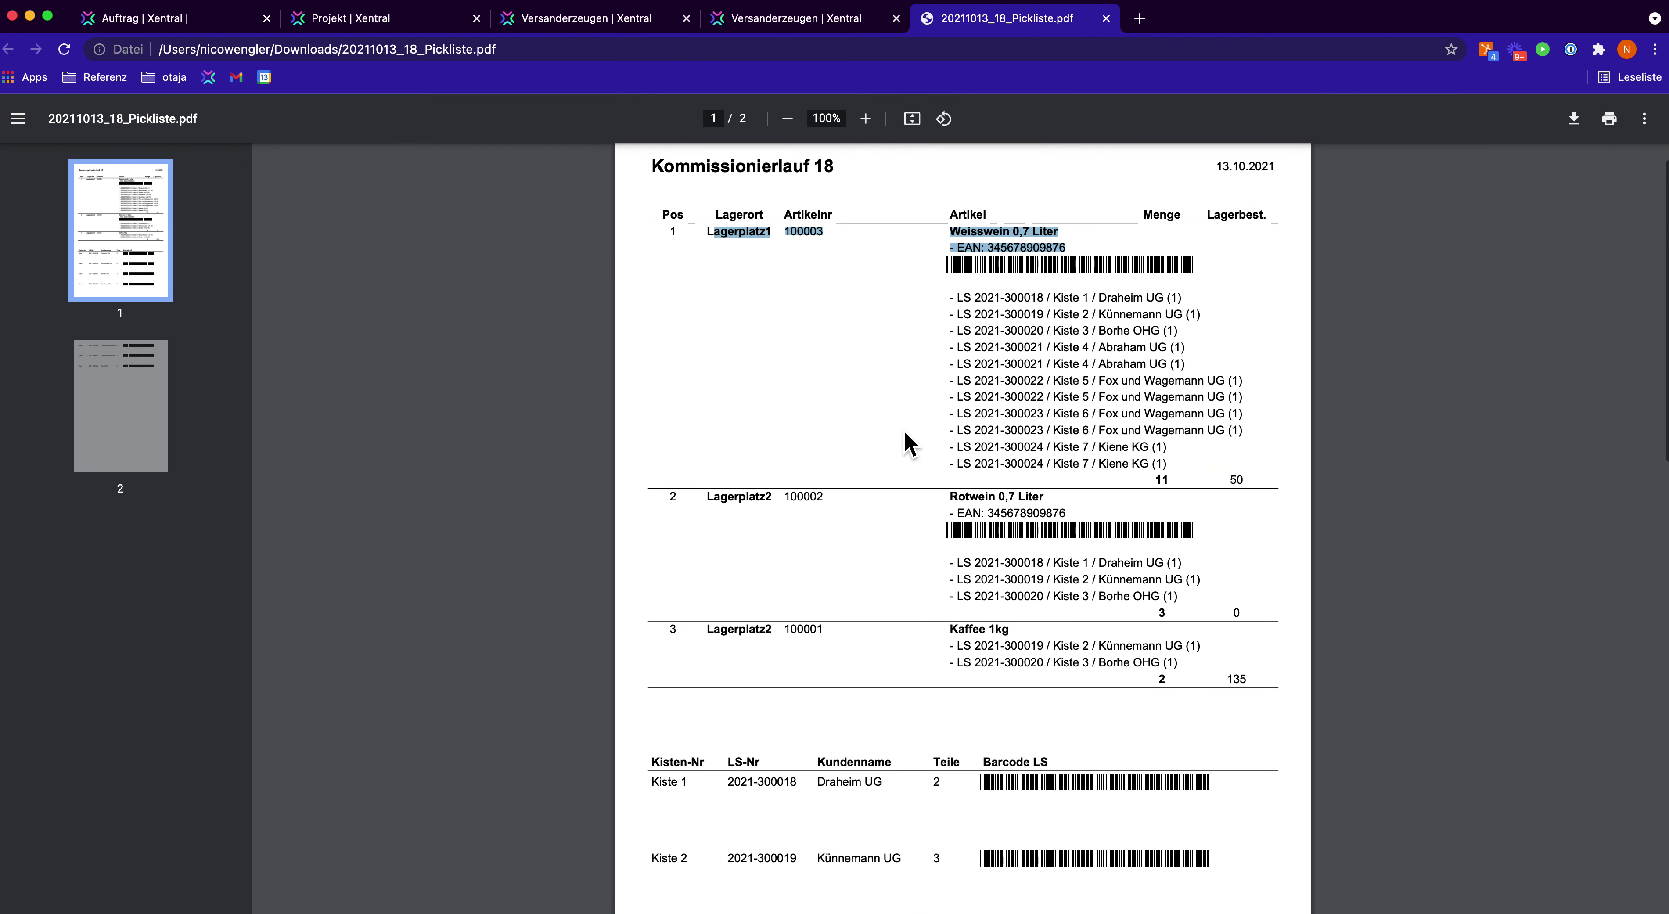
scroll(907, 444, "up", 3)
left_click_drag(648, 408, 1234, 443)
left_click(1006, 409)
key("super+3")
left_click(1021, 20)
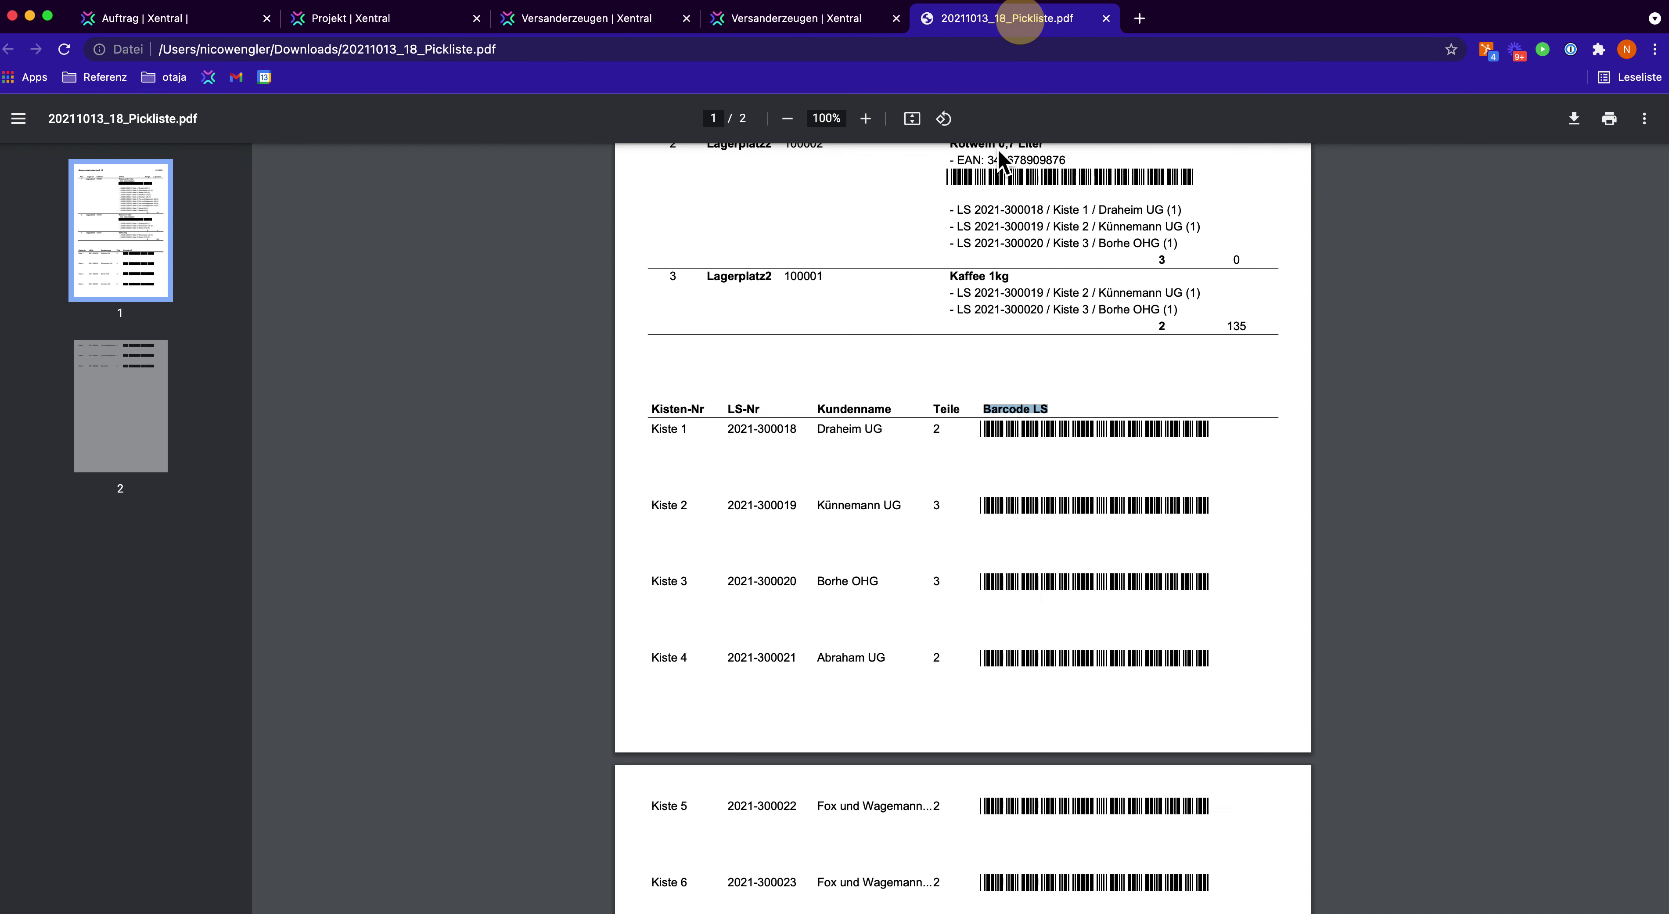
Examine the Versandzentrum's fields for scanning delivery note, box or article alongside the open SHOP delivery.
left_click(608, 21)
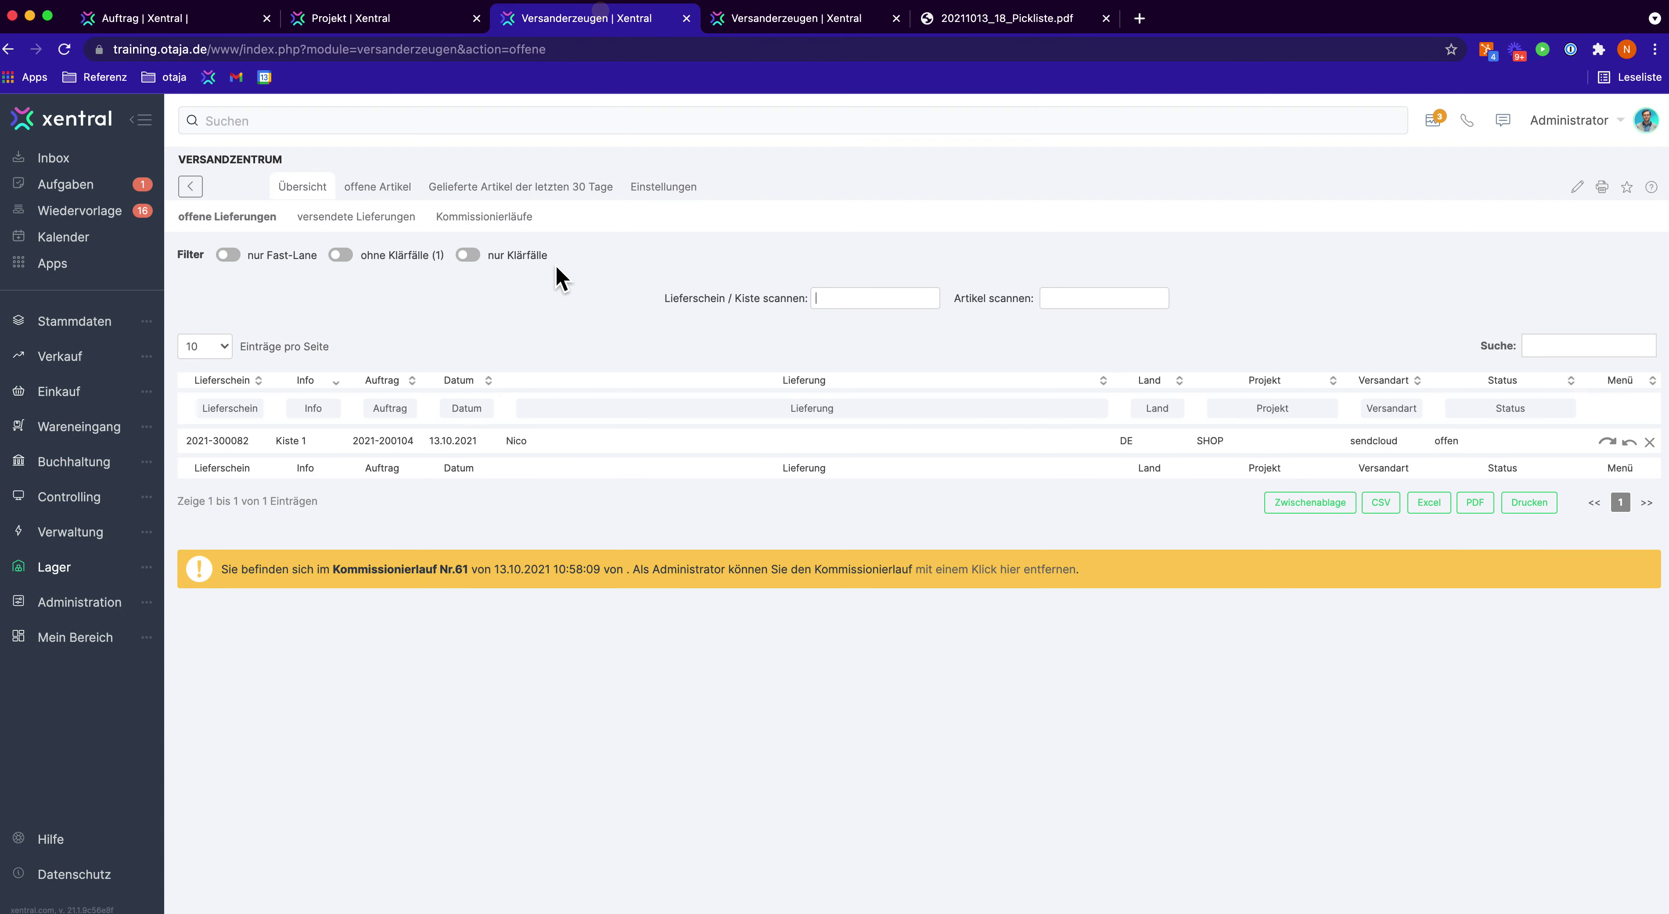
left_click_drag(185, 441, 252, 443)
left_click(842, 298)
left_click_drag(737, 300, 827, 303)
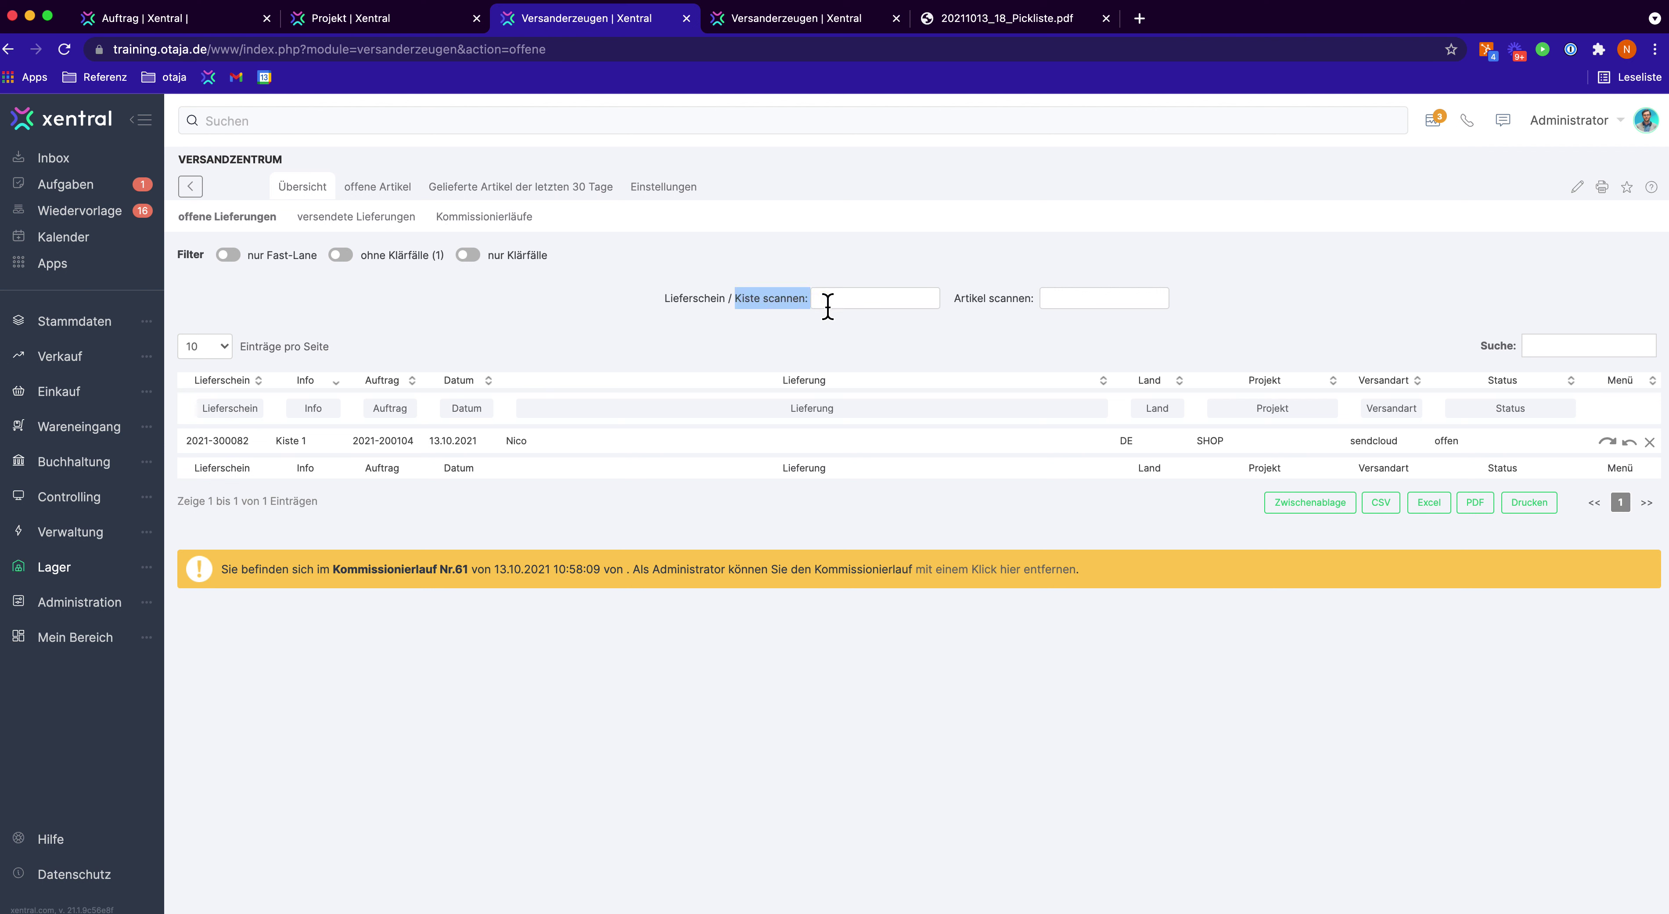
left_click_drag(955, 299, 1021, 303)
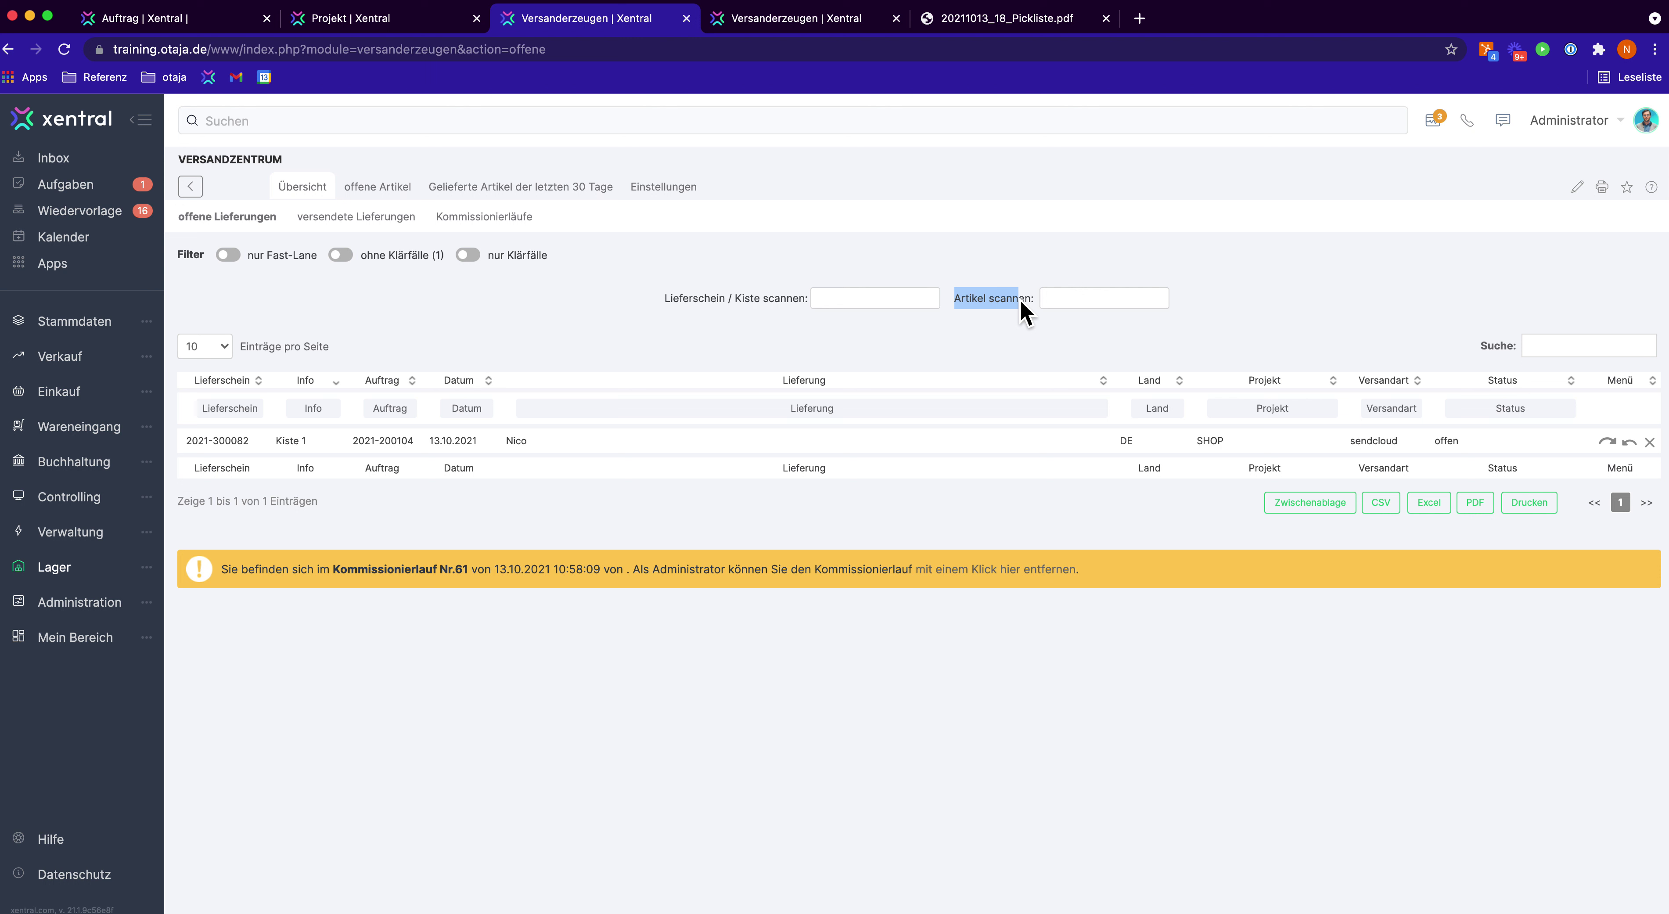
left_click(1069, 298)
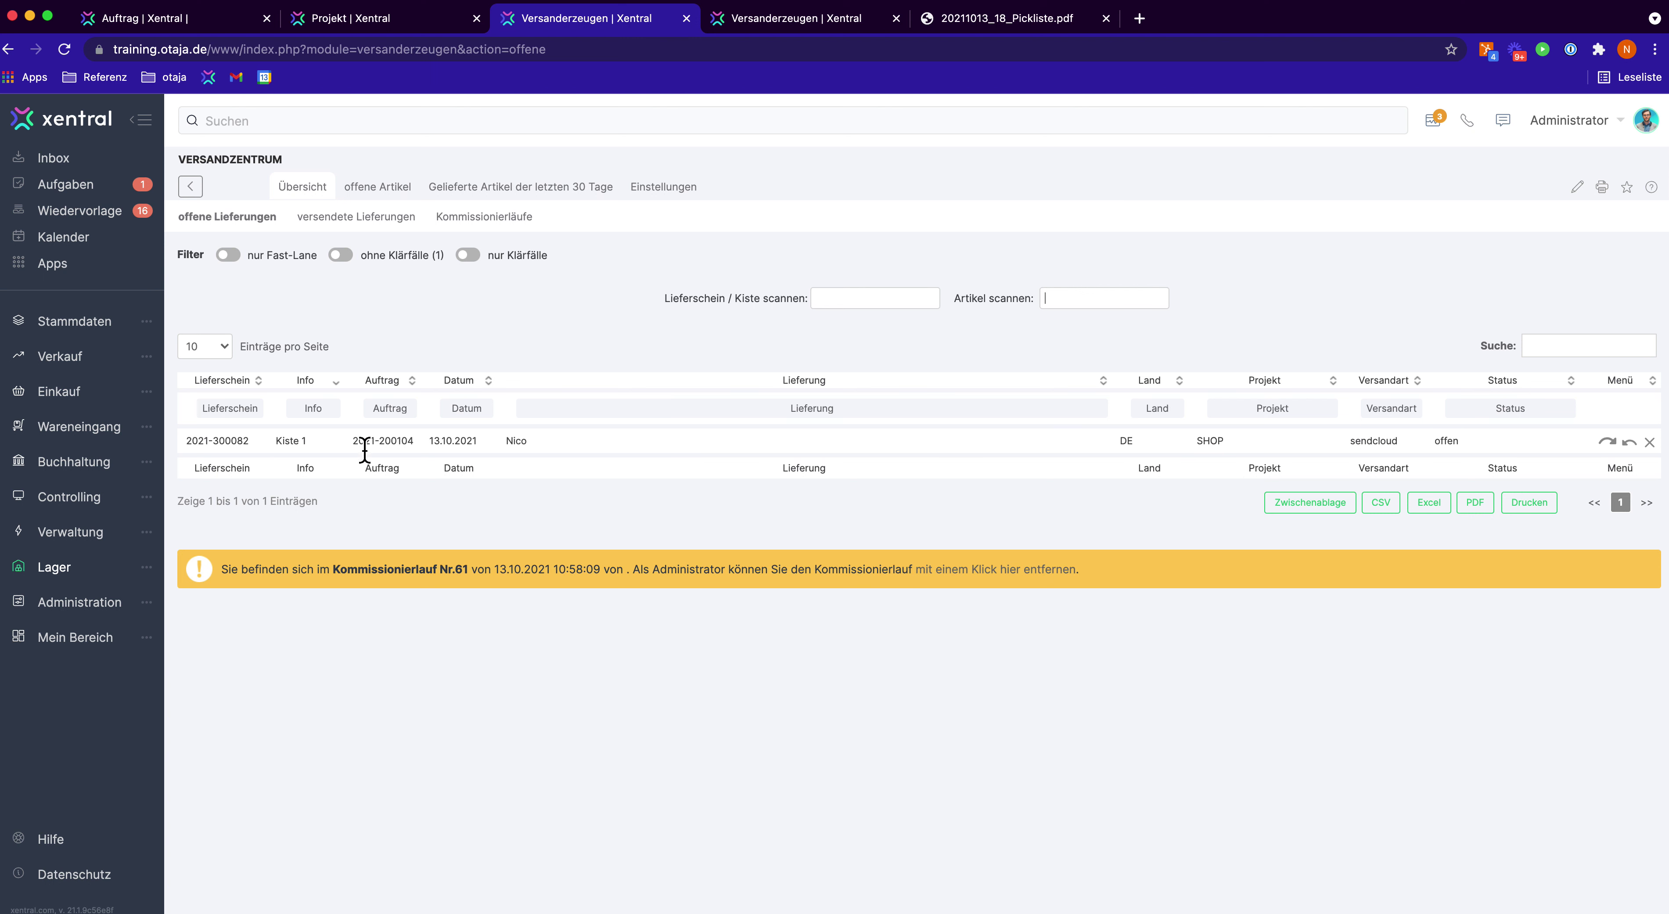
left_click_drag(357, 441, 617, 452)
left_click(901, 440)
left_click_drag(694, 300, 715, 303)
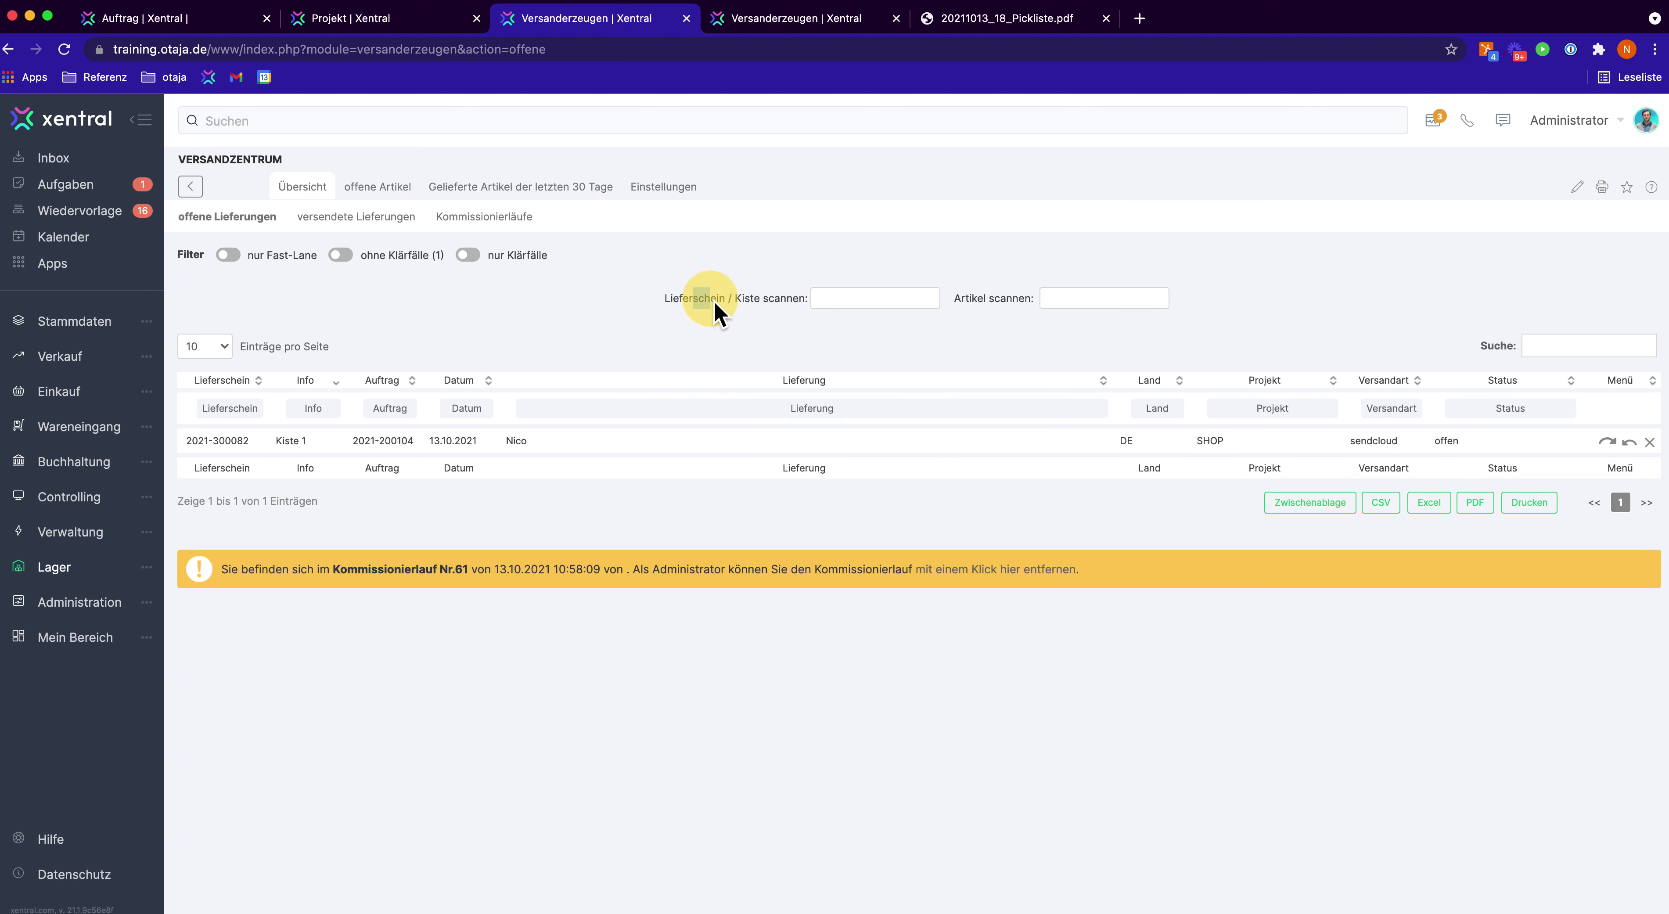
Open the SHOP delivery for shipping capture and record the yellow Hoodie London 1965 by article number 100006-6 with quantity 1.
left_click(1611, 445)
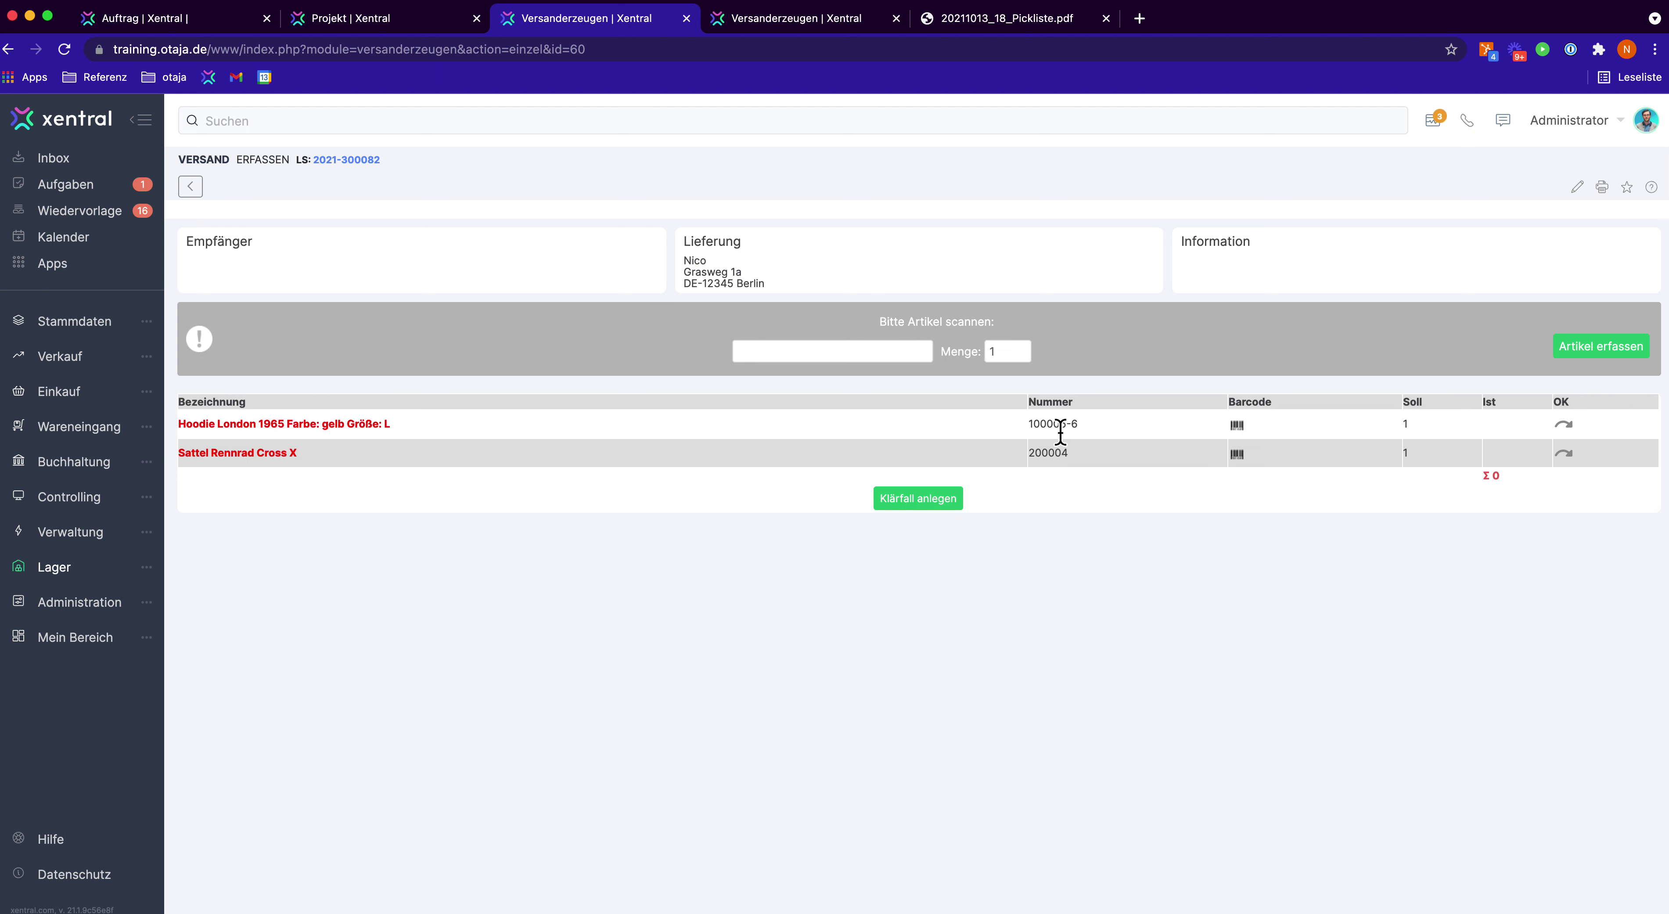
mouse_move(1056, 426)
left_mouse_down()
mouse_move(1077, 429)
mouse_move(1026, 435)
left_mouse_up()
key("super+c")
left_click(902, 355)
key("super+v")
left_click(768, 355)
key("BackSpace")
left_click(1590, 354)
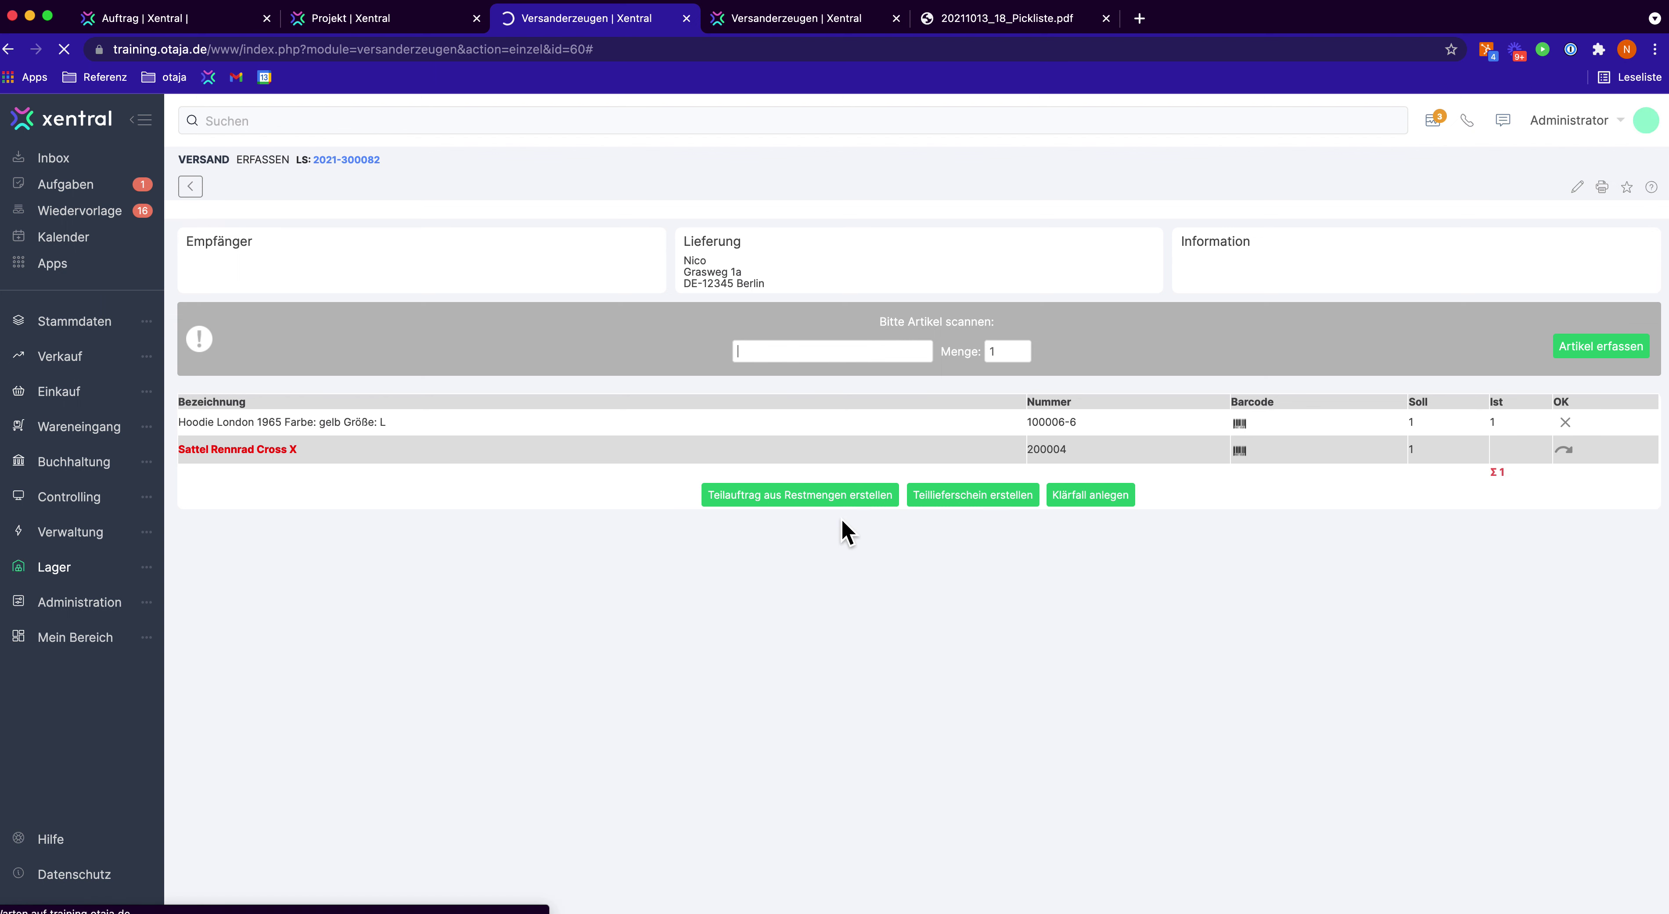
Confirm the remaining Sattel Rennrad Cross X position in the SHOP delivery and check the SHOP project's print settings for Stufe 1 and Stufe 2.
left_click_drag(247, 422, 367, 424)
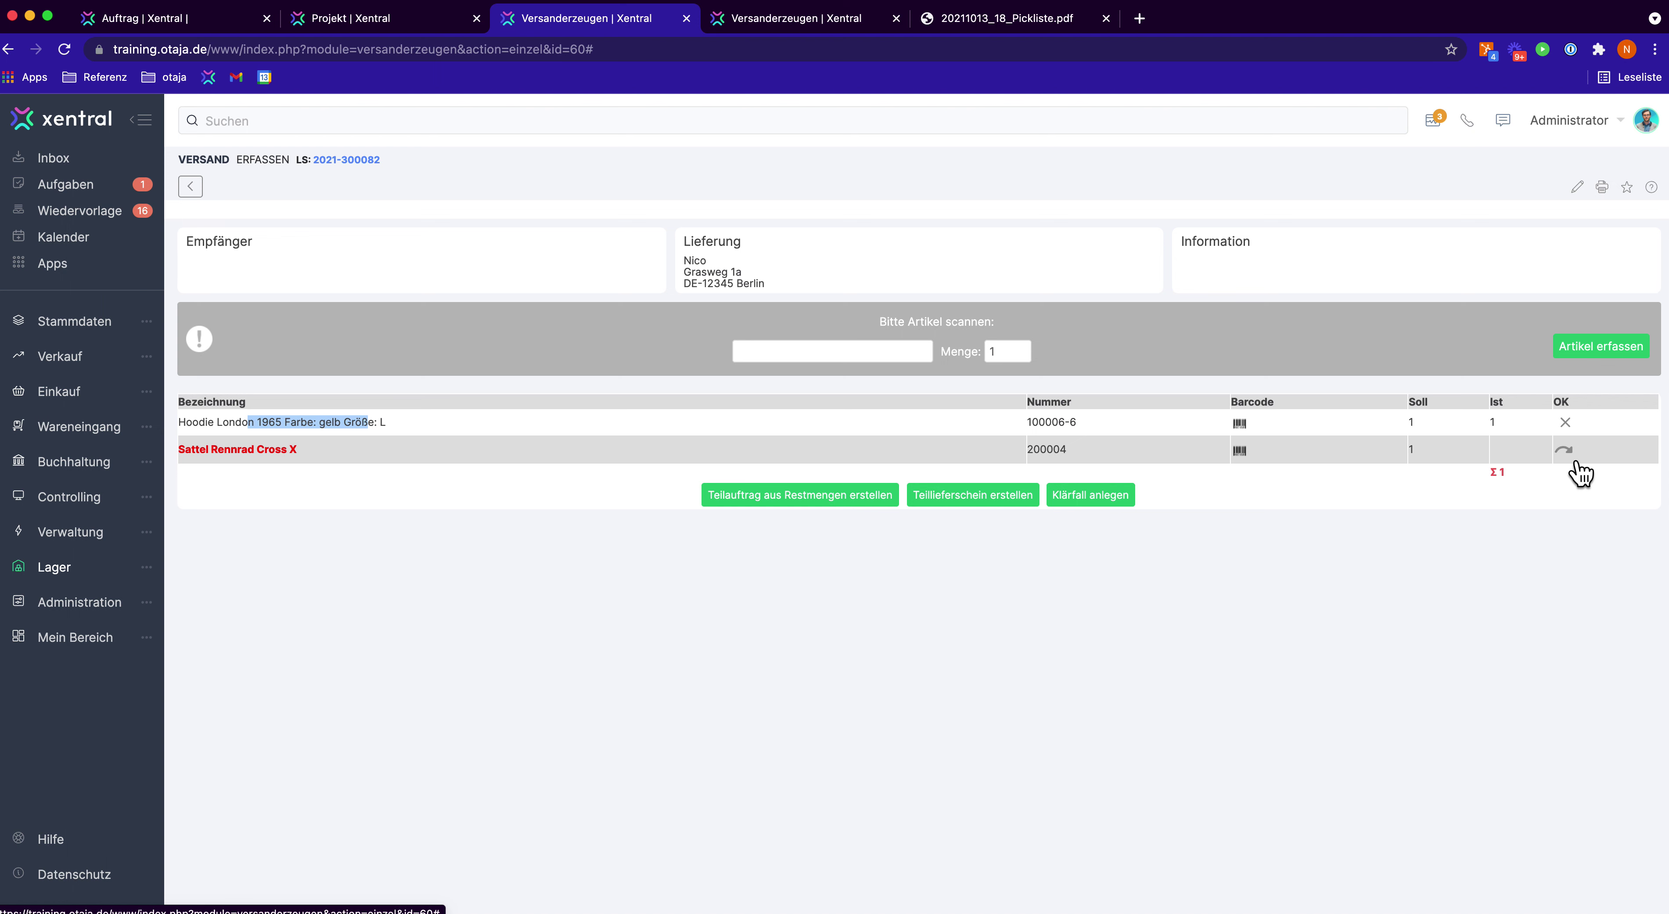
left_click(1575, 456)
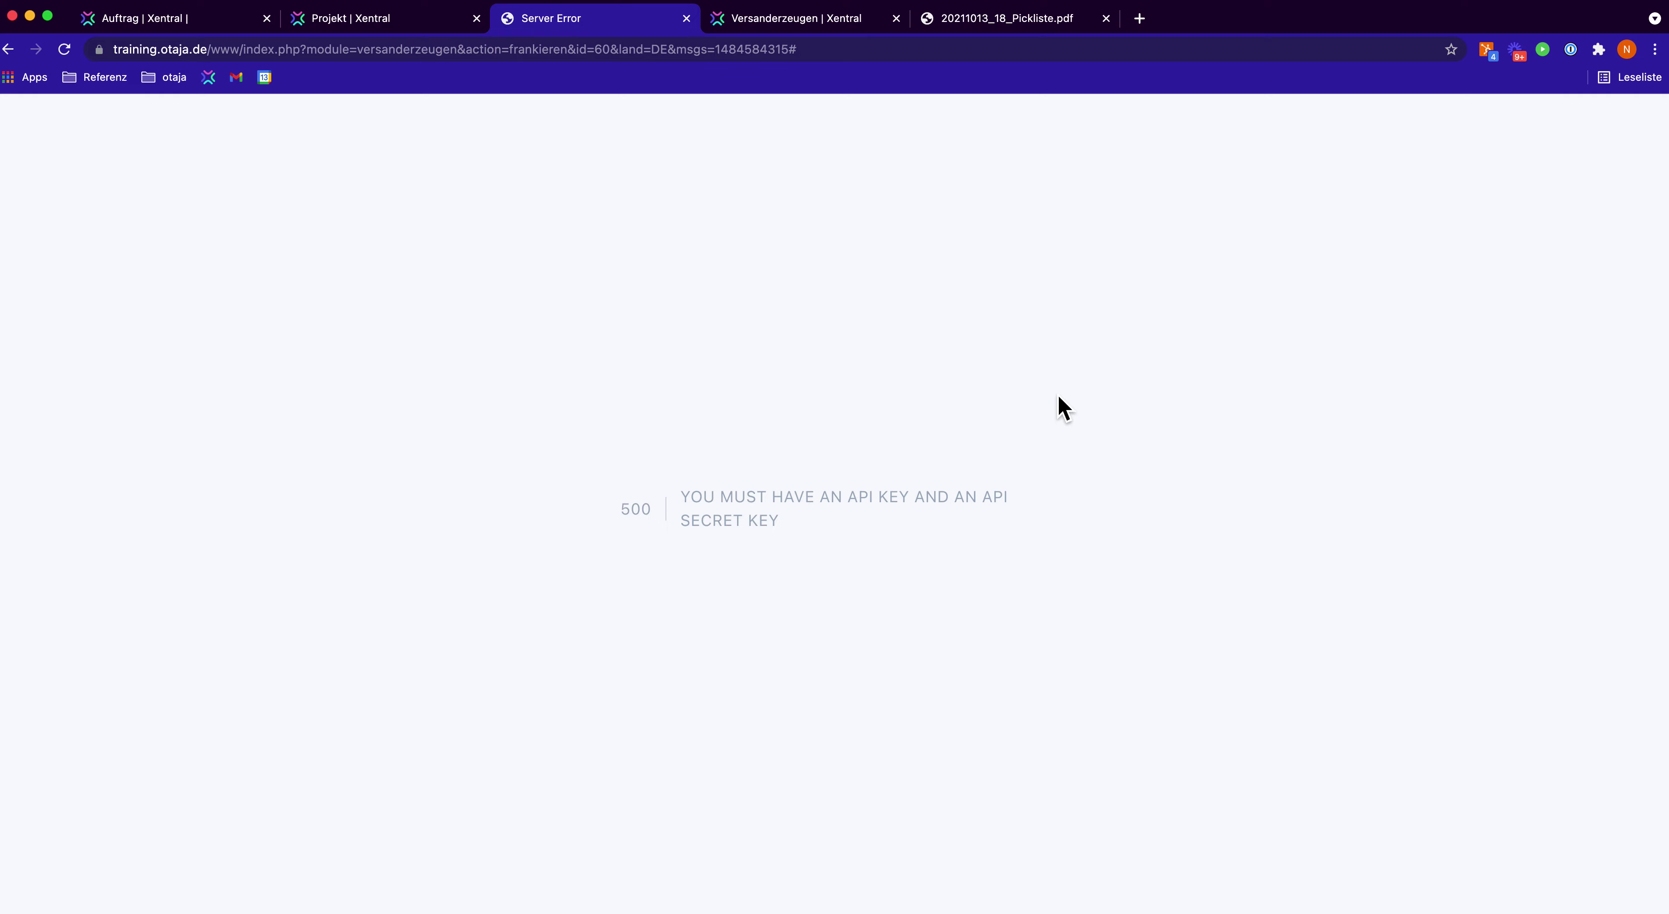
left_click(360, 19)
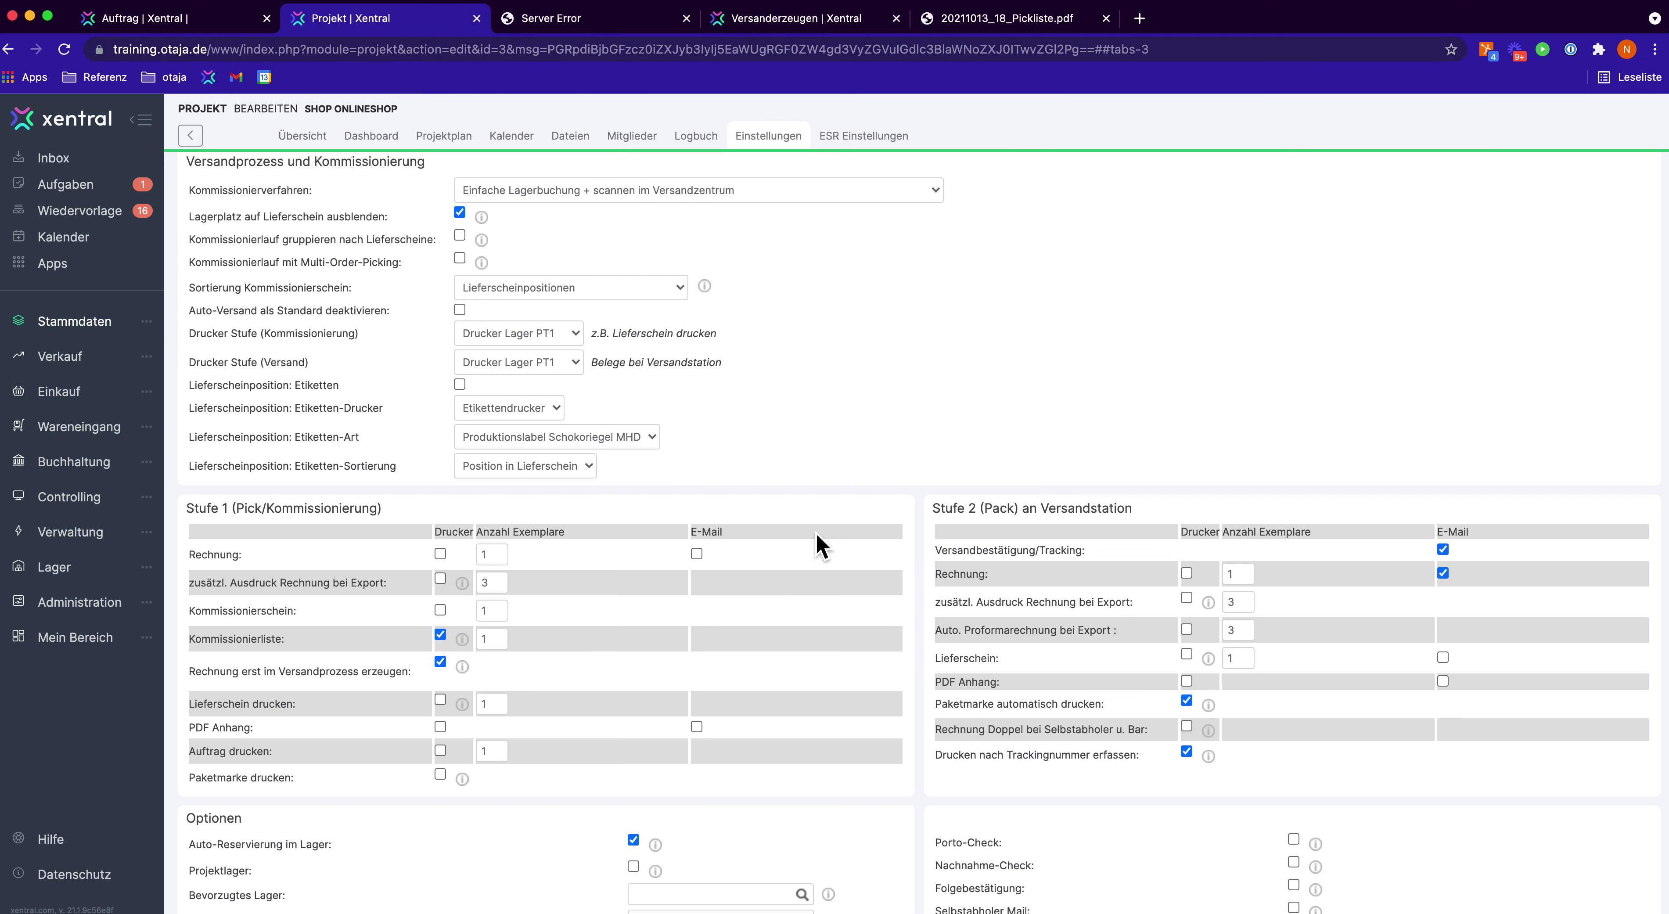
Close the server error page and list orders of every status in the order overview by disabling the offen filter.
left_click(170, 18)
left_click(686, 18)
left_click(302, 136)
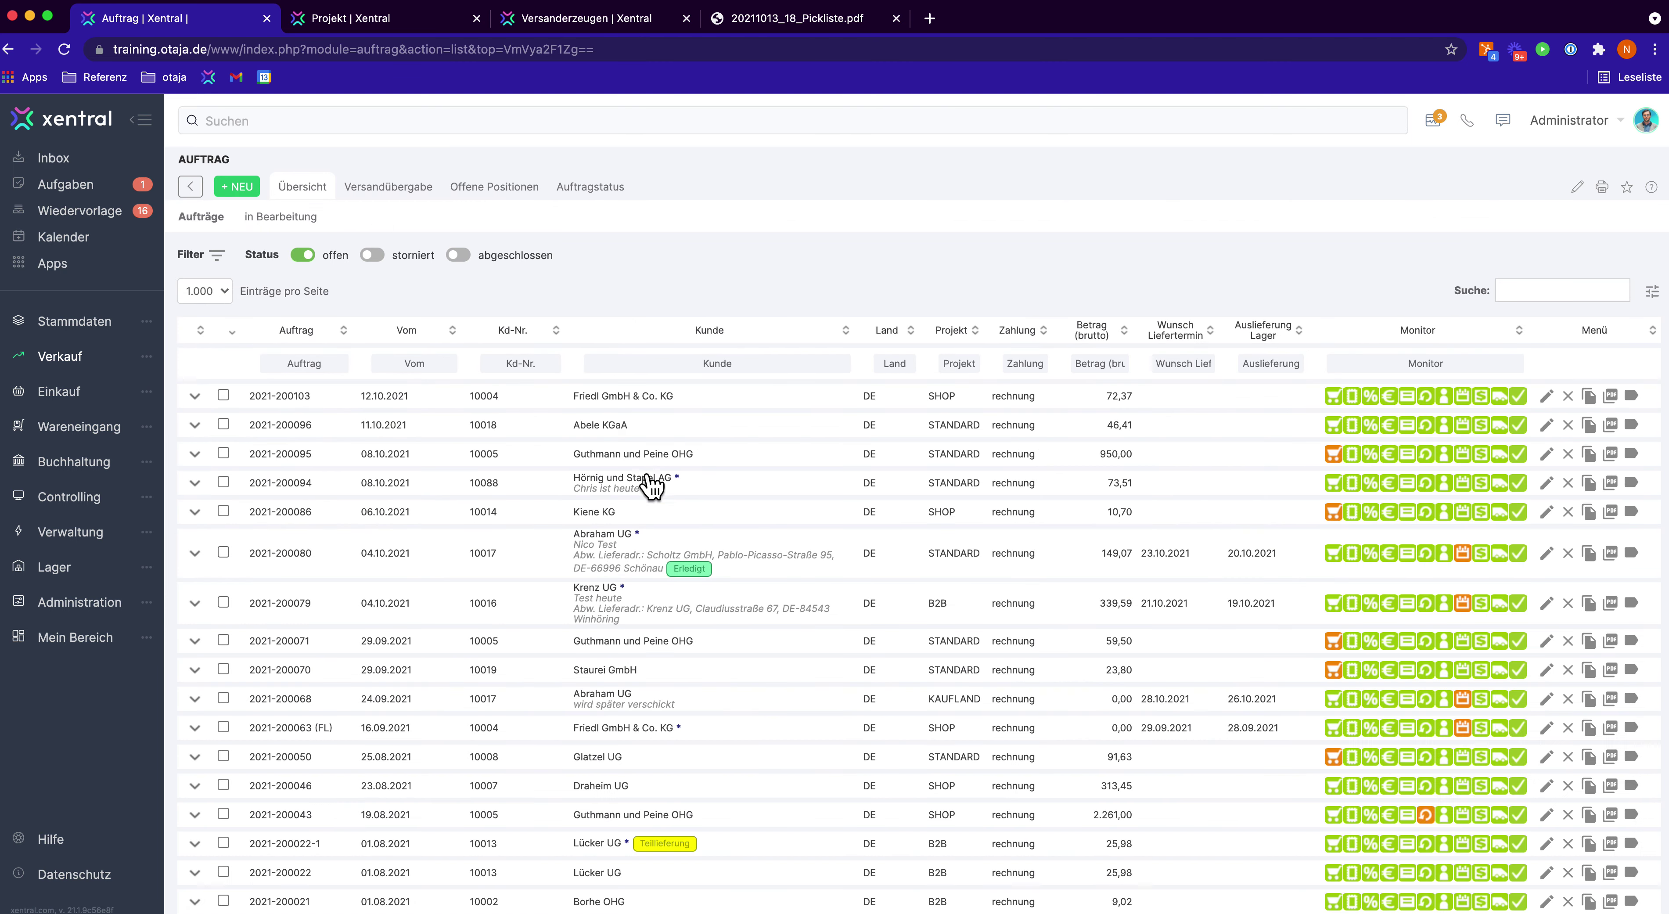
left_click(305, 256)
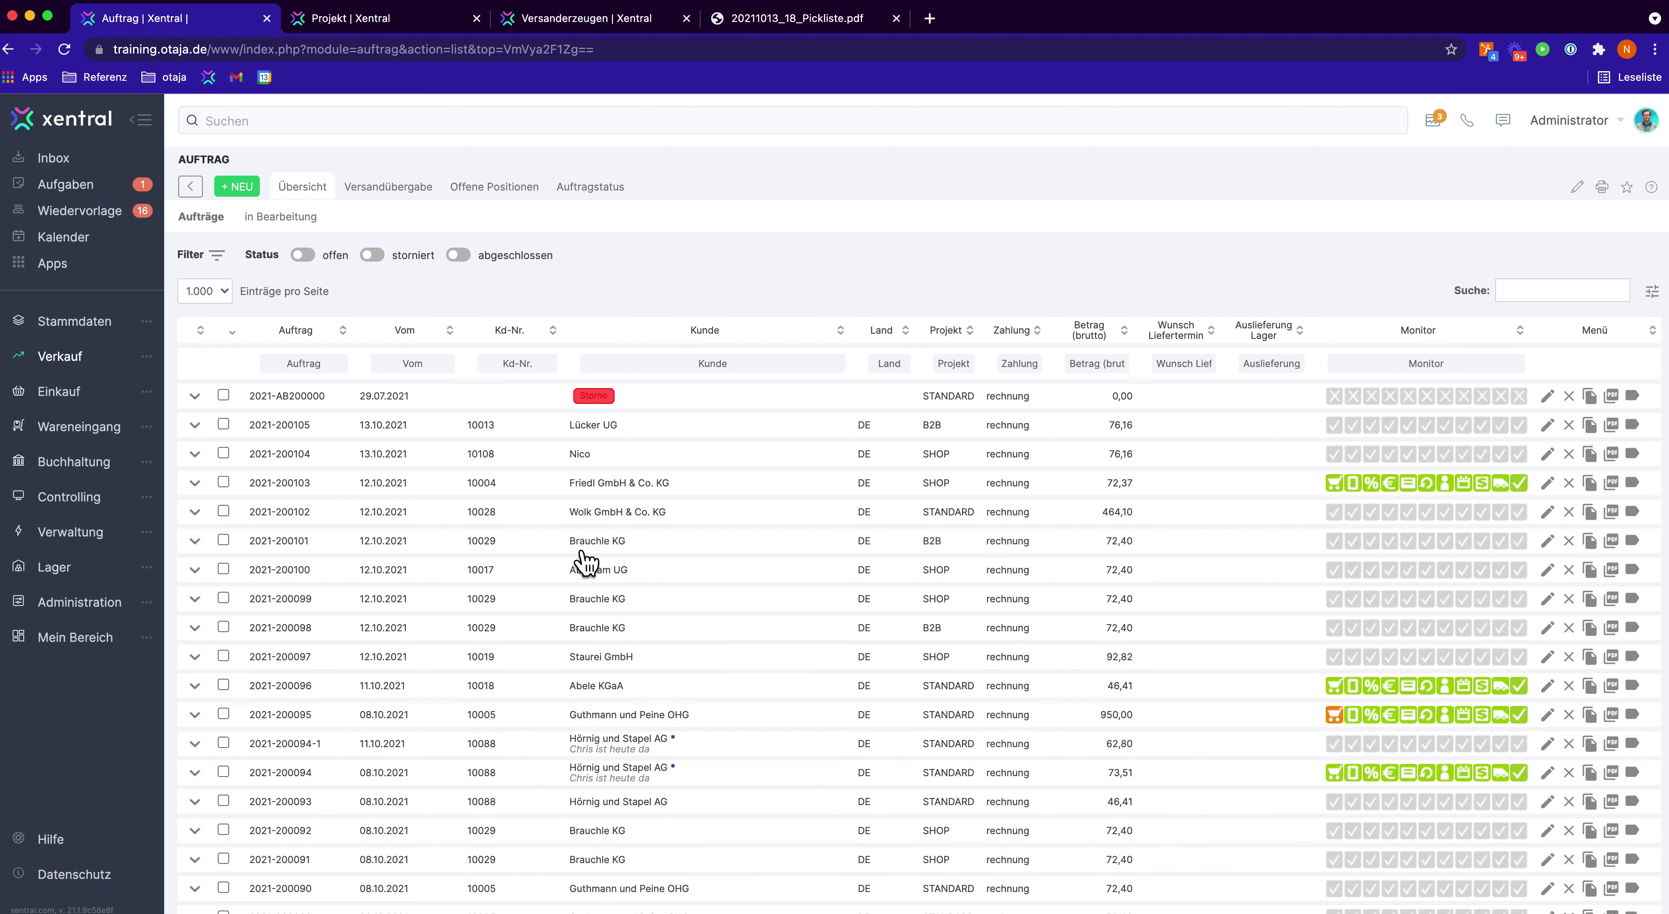
Examine the details of the SHOP order dated 13.10.2021, collapse them and limit the overview to open orders again.
left_click(194, 454)
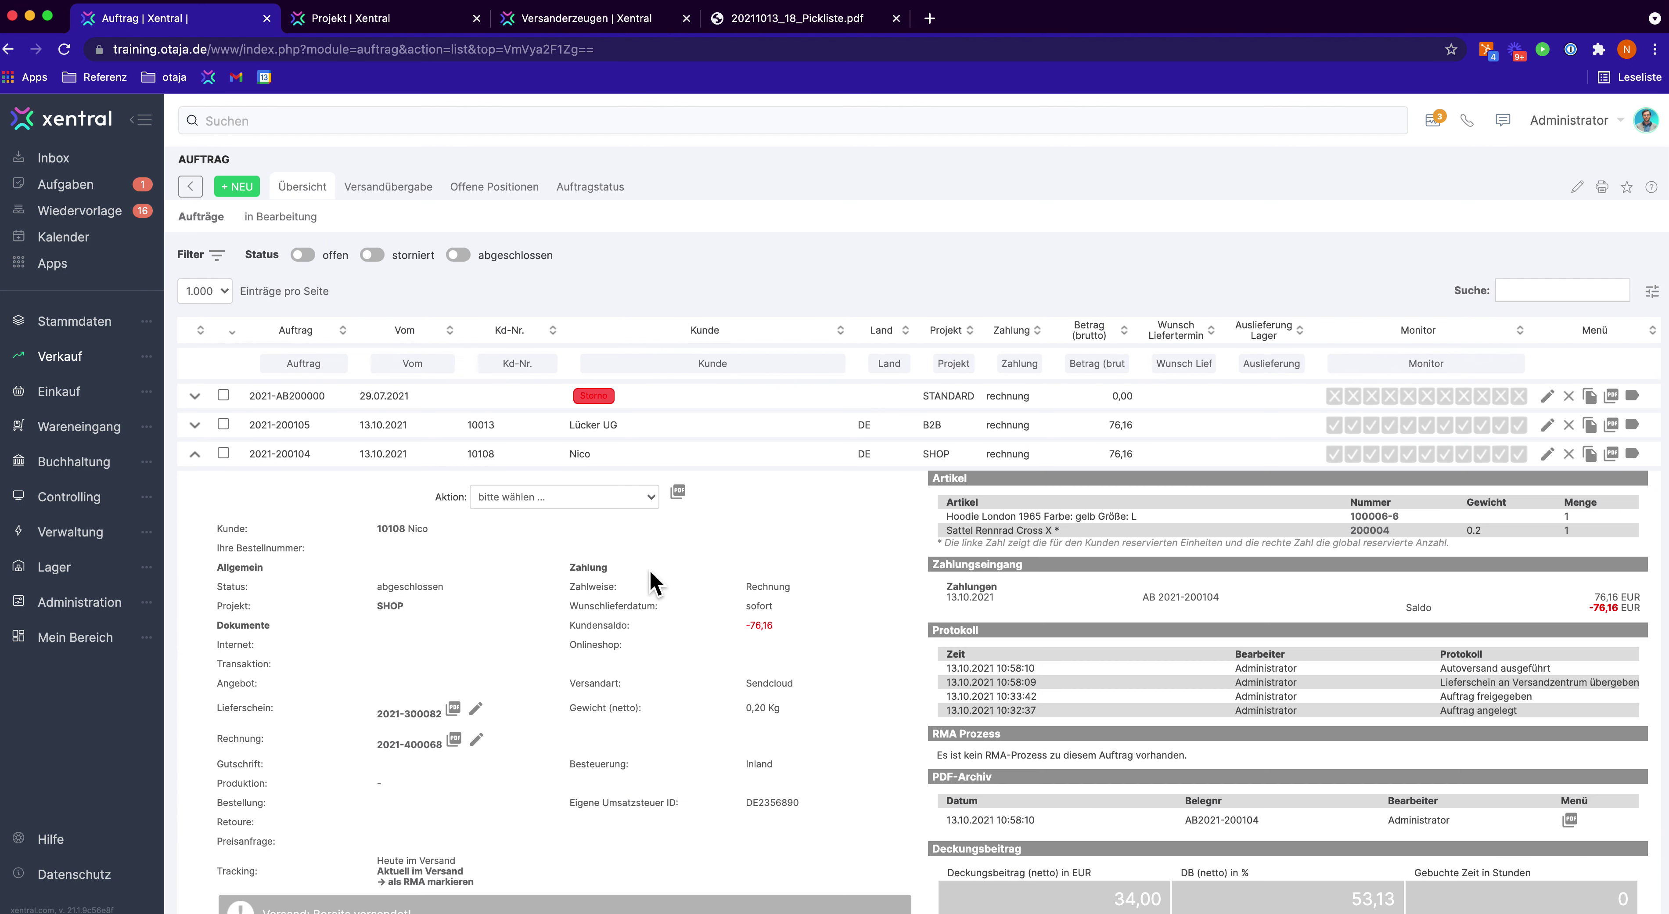
scroll(658, 585, "down", 1)
scroll(658, 585, "down", 3)
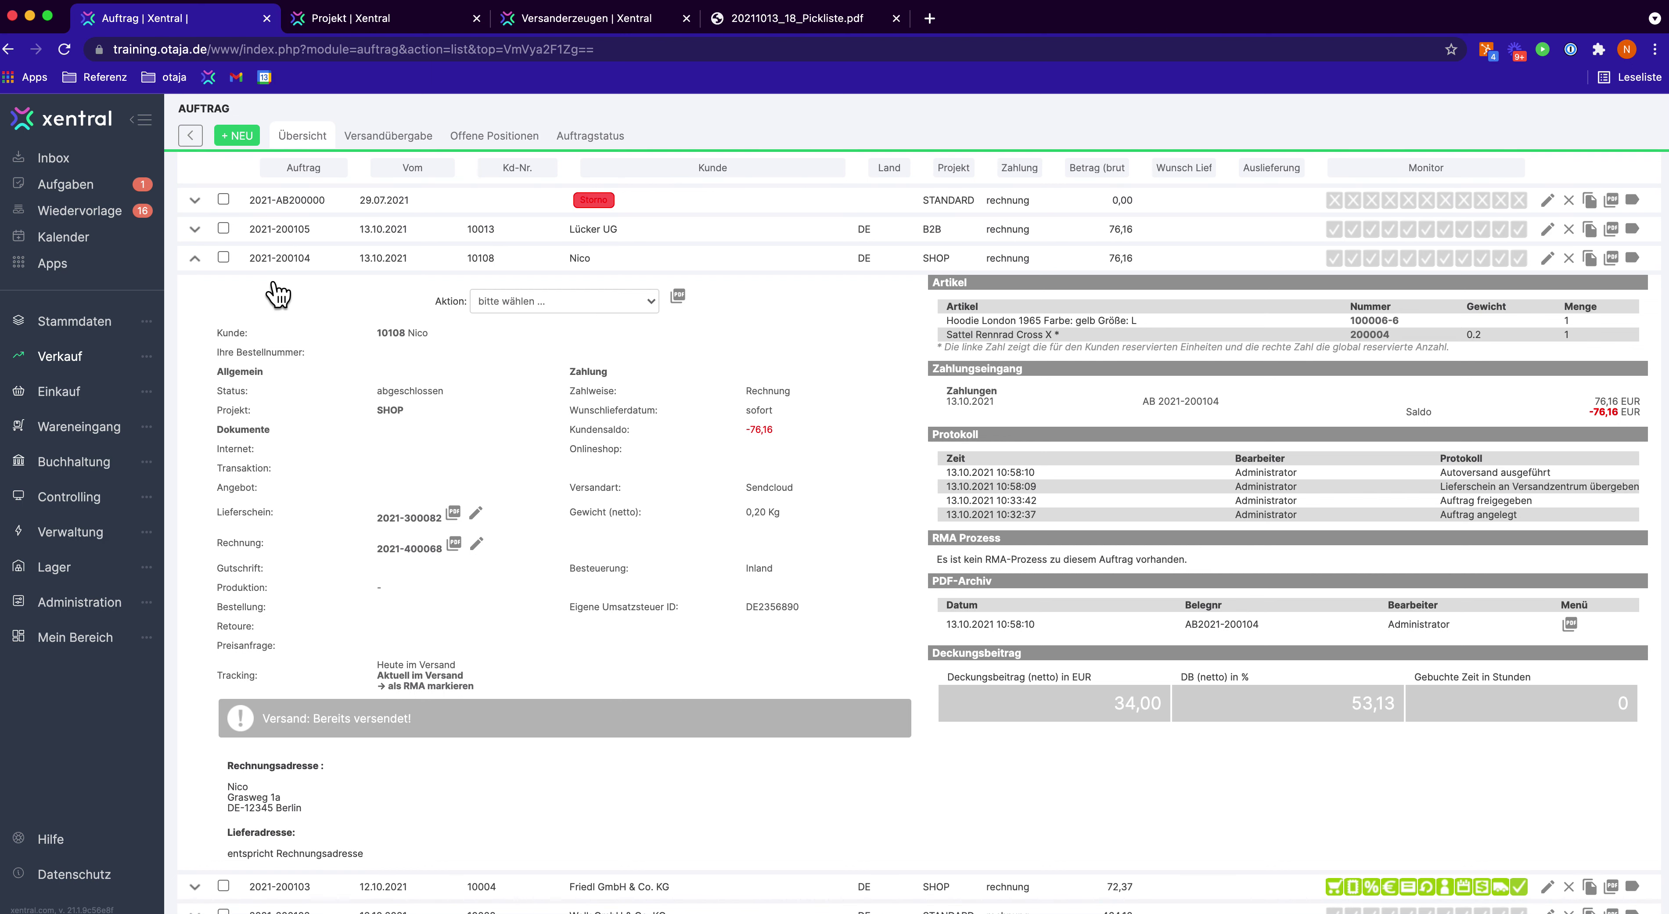
left_click(195, 258)
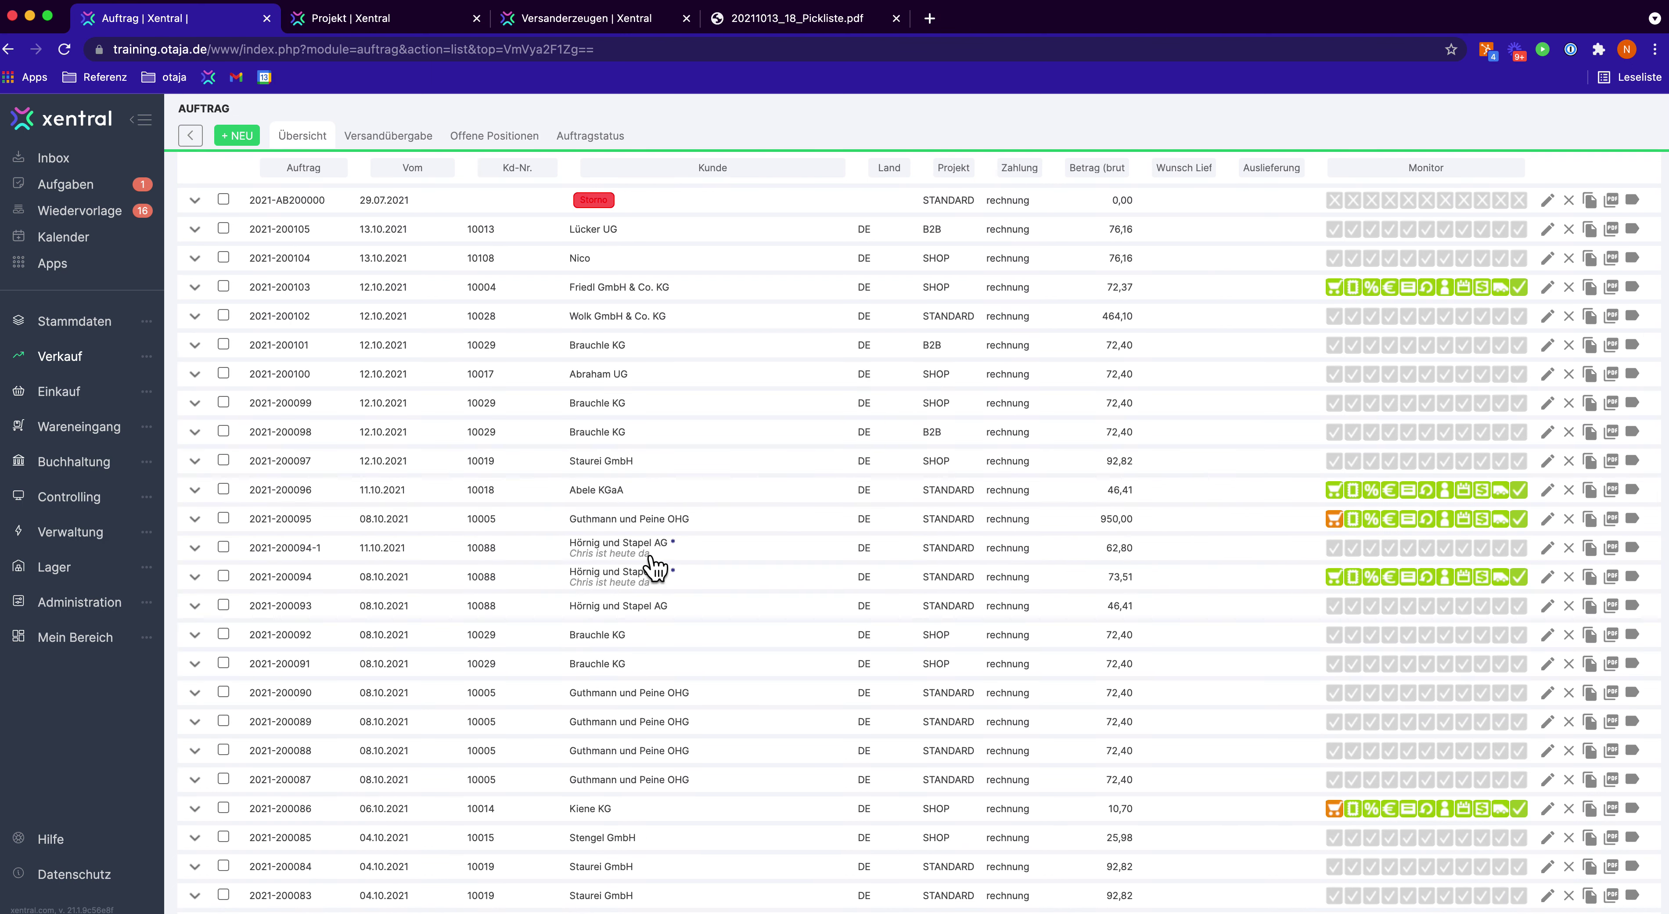
scroll(655, 568, "up", 3)
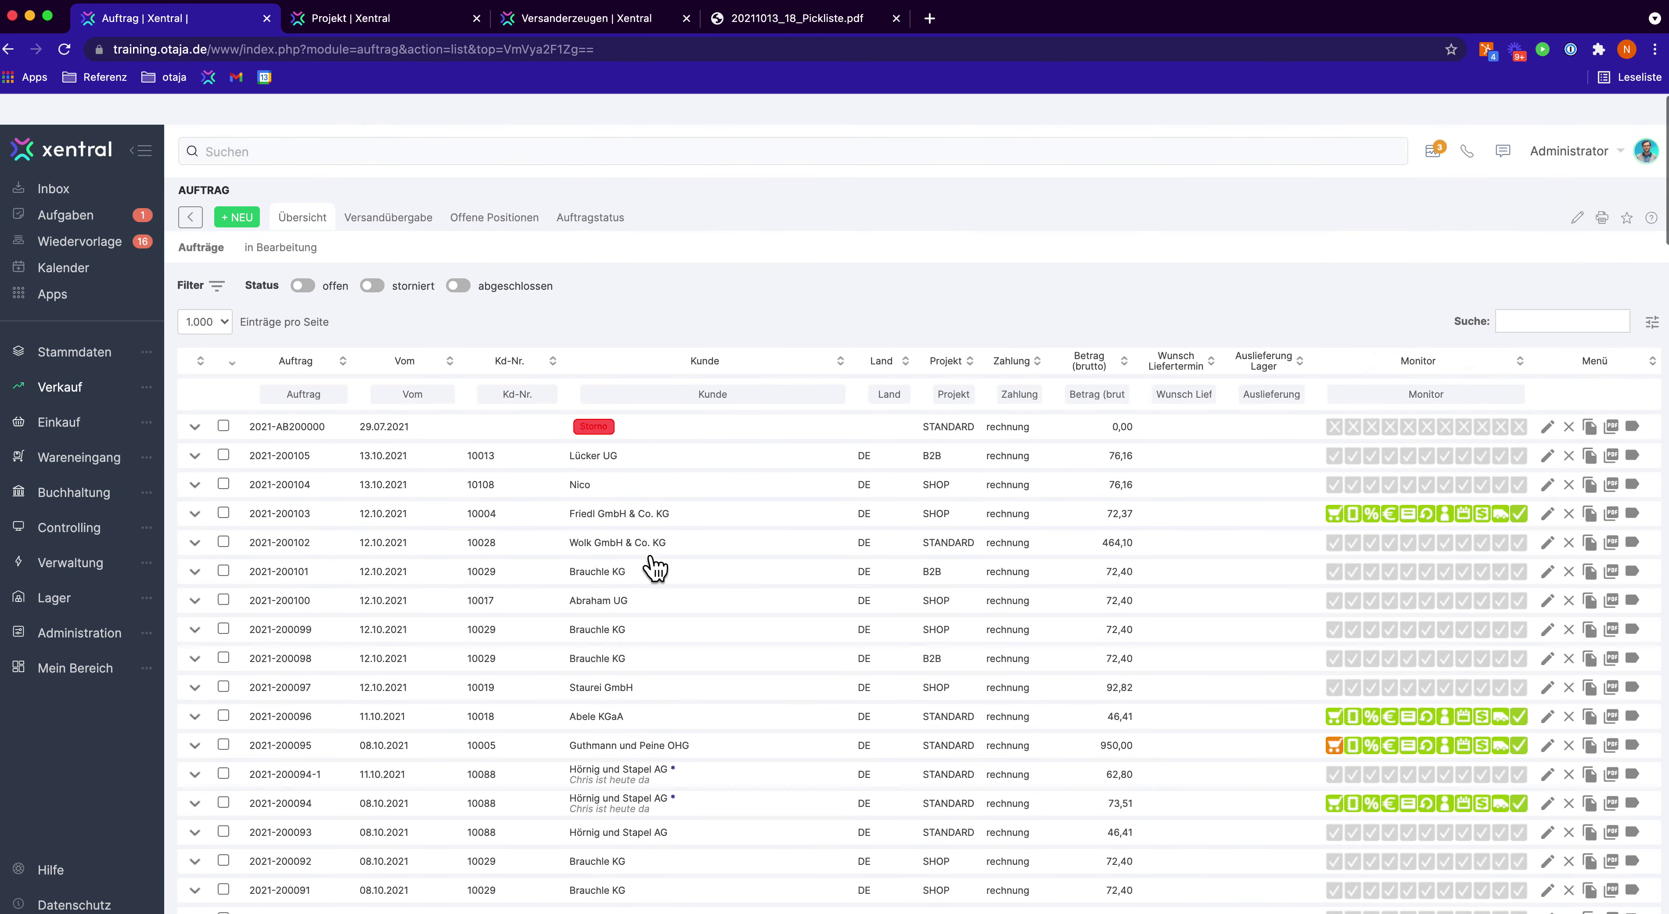
left_click(306, 256)
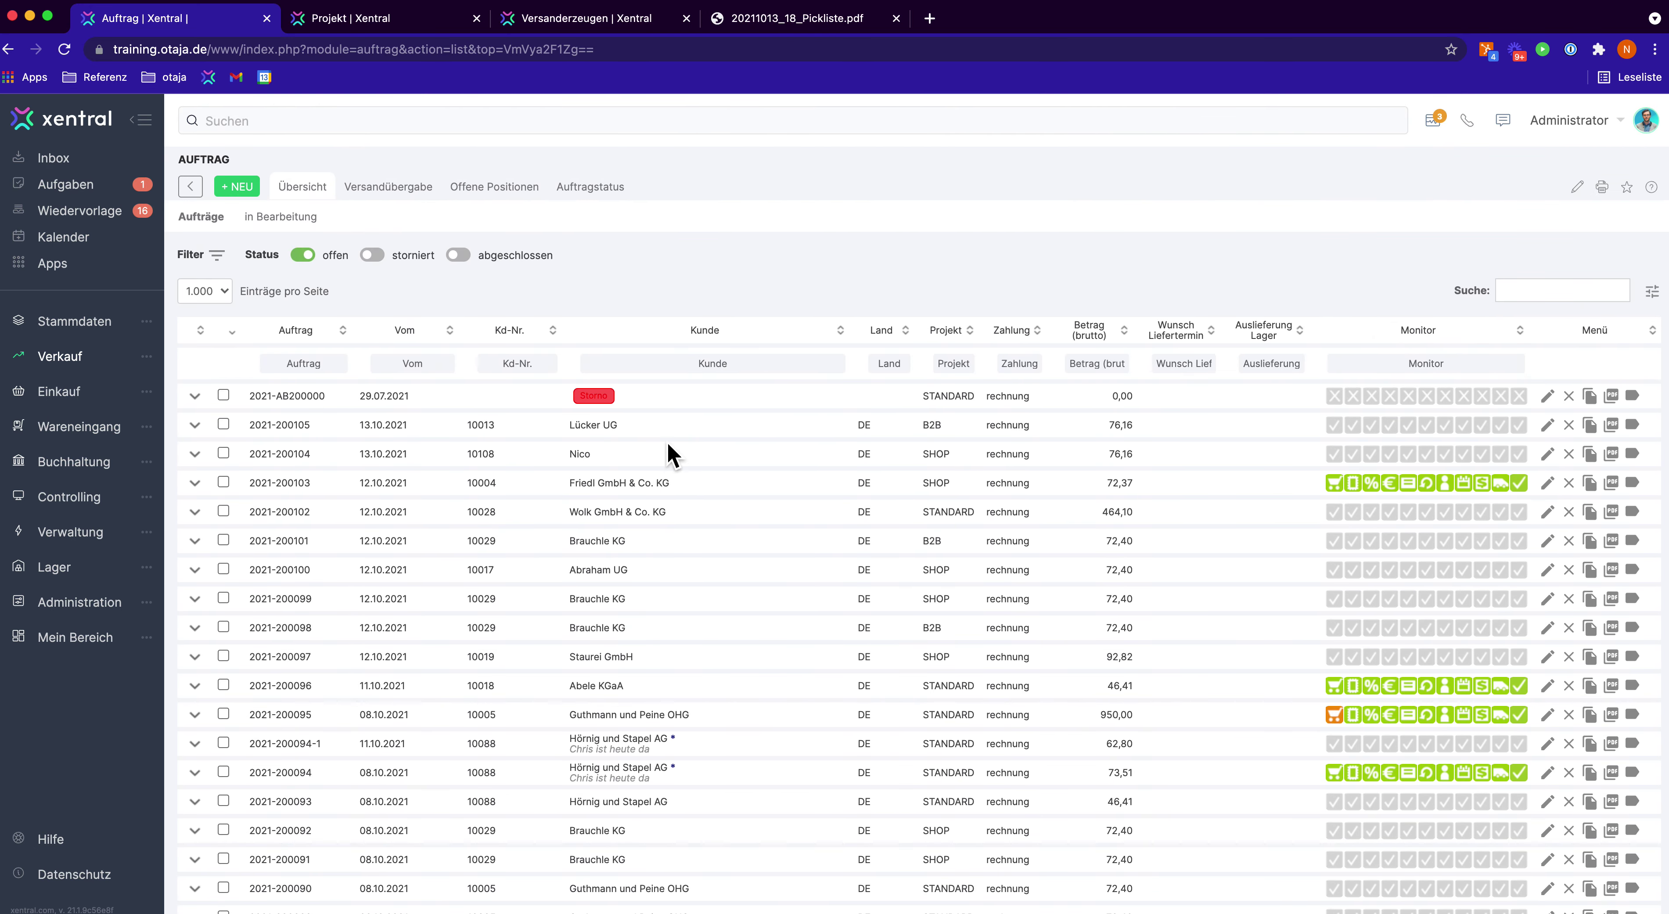